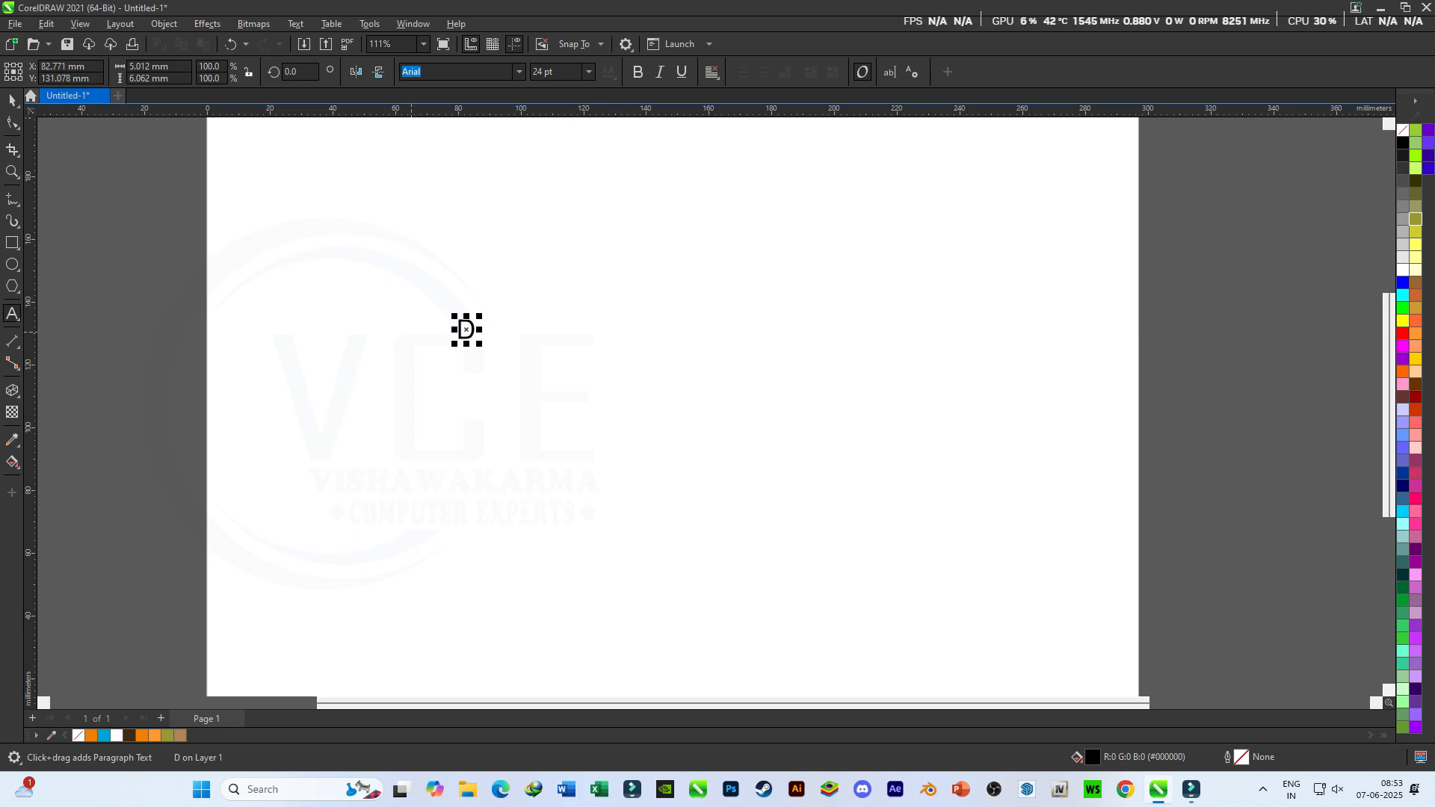
Enlarge the letter D to about 308 pt and set it in bold near the middle of the page.
drag(478, 344, 761, 570)
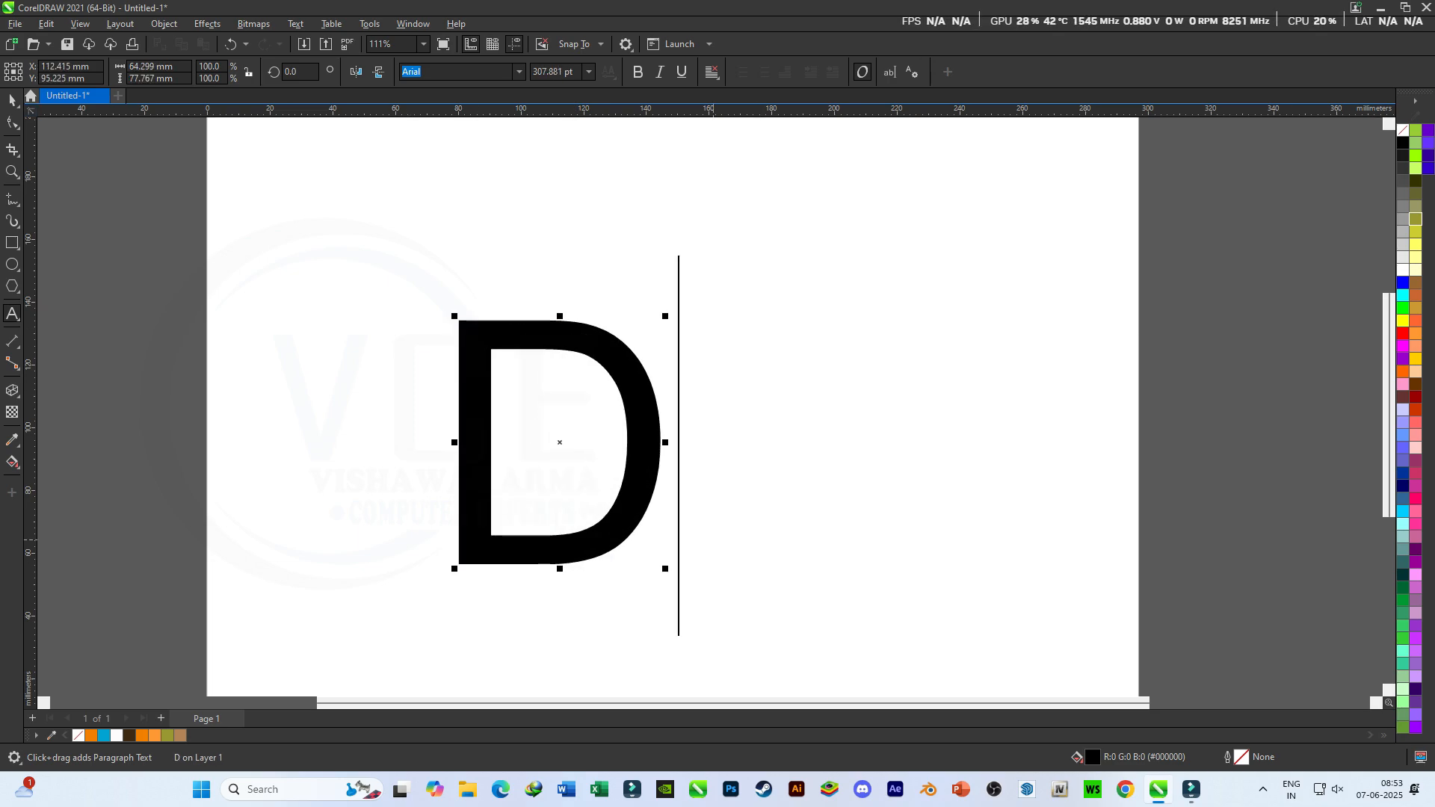
key(ctrl+space)
key(ctrl+b)
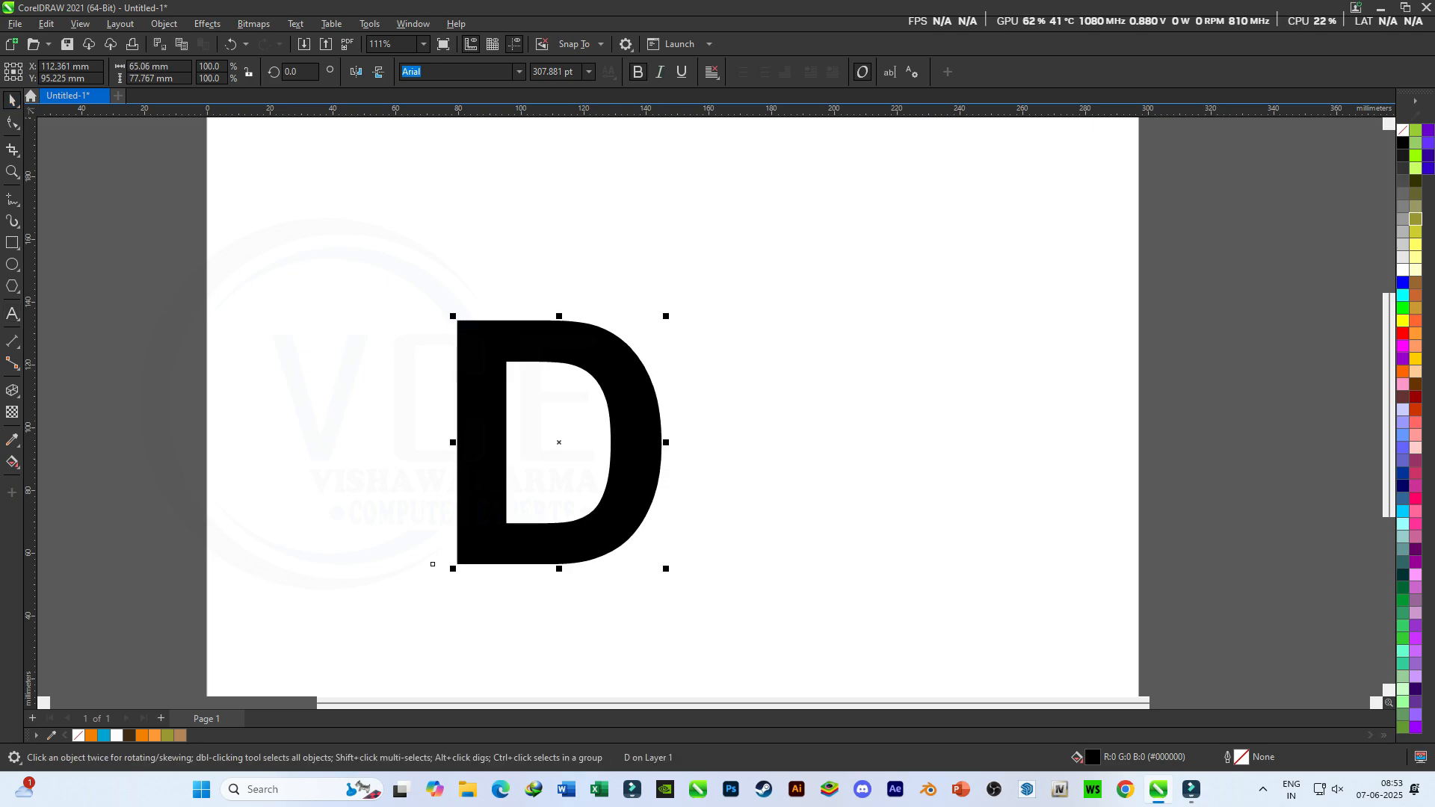
drag(609, 356, 695, 338)
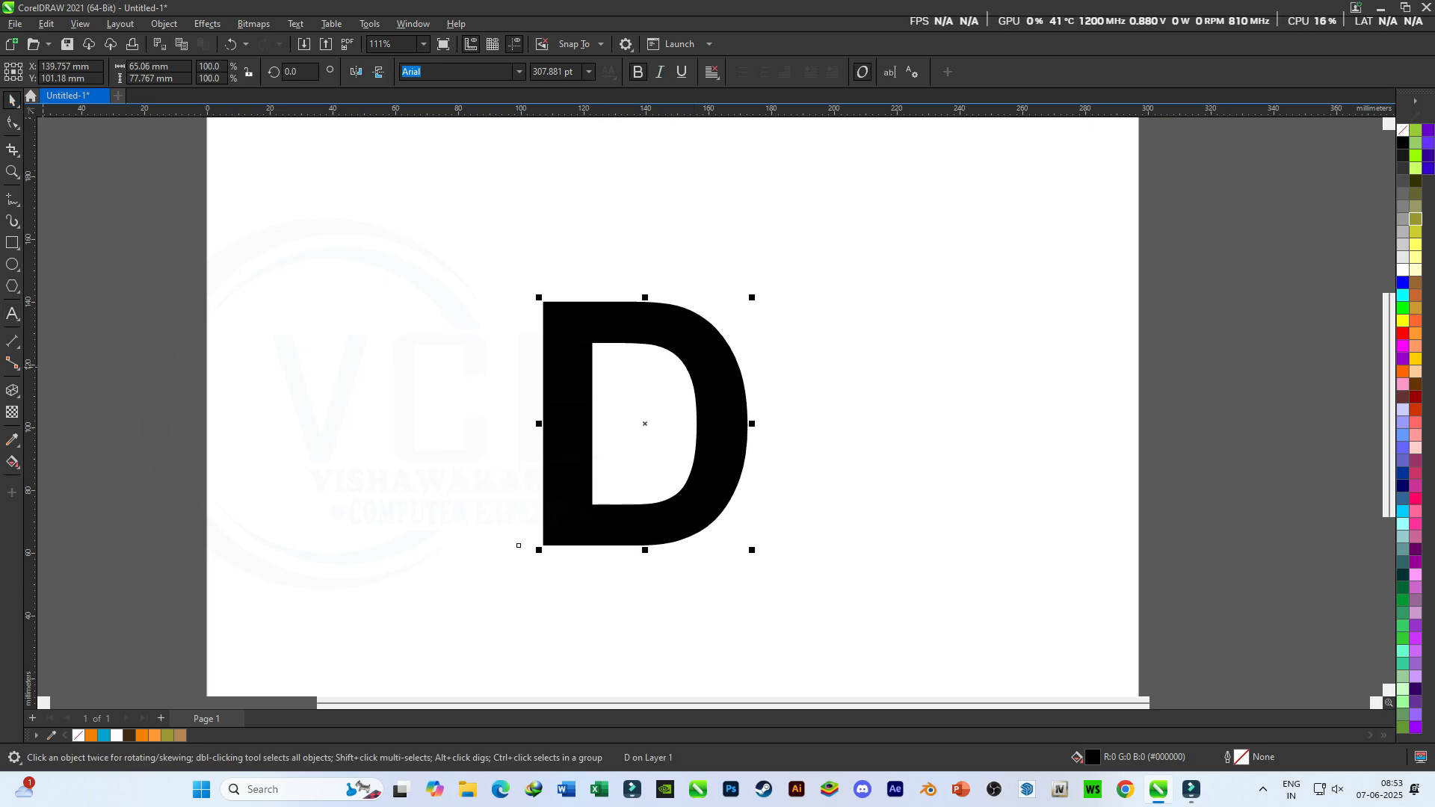
Draw a closed, thin slanted strip about 84 mm wide across the middle of the D, slightly thickening it by moving its lower edge.
key(F5)
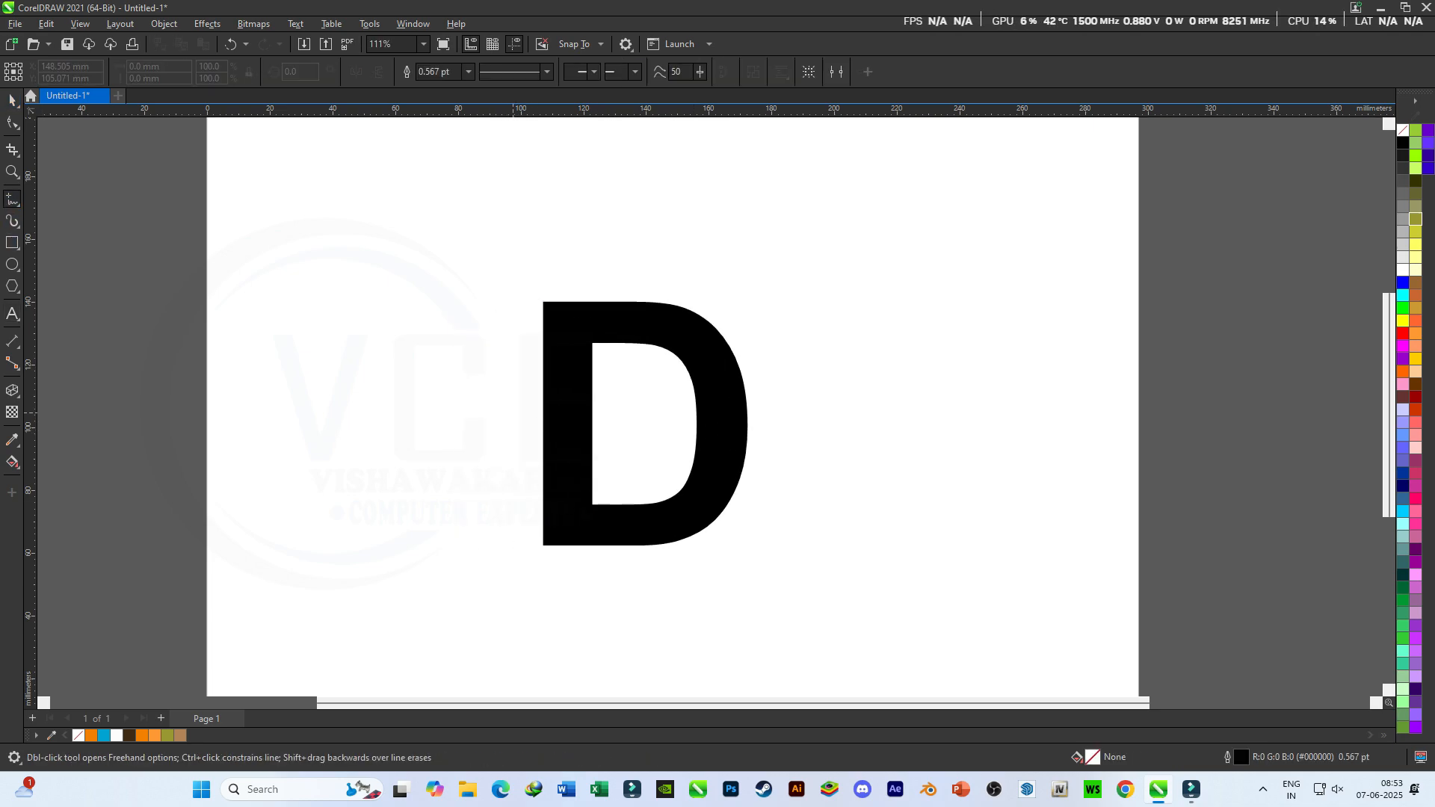
click(502, 425)
click(761, 367)
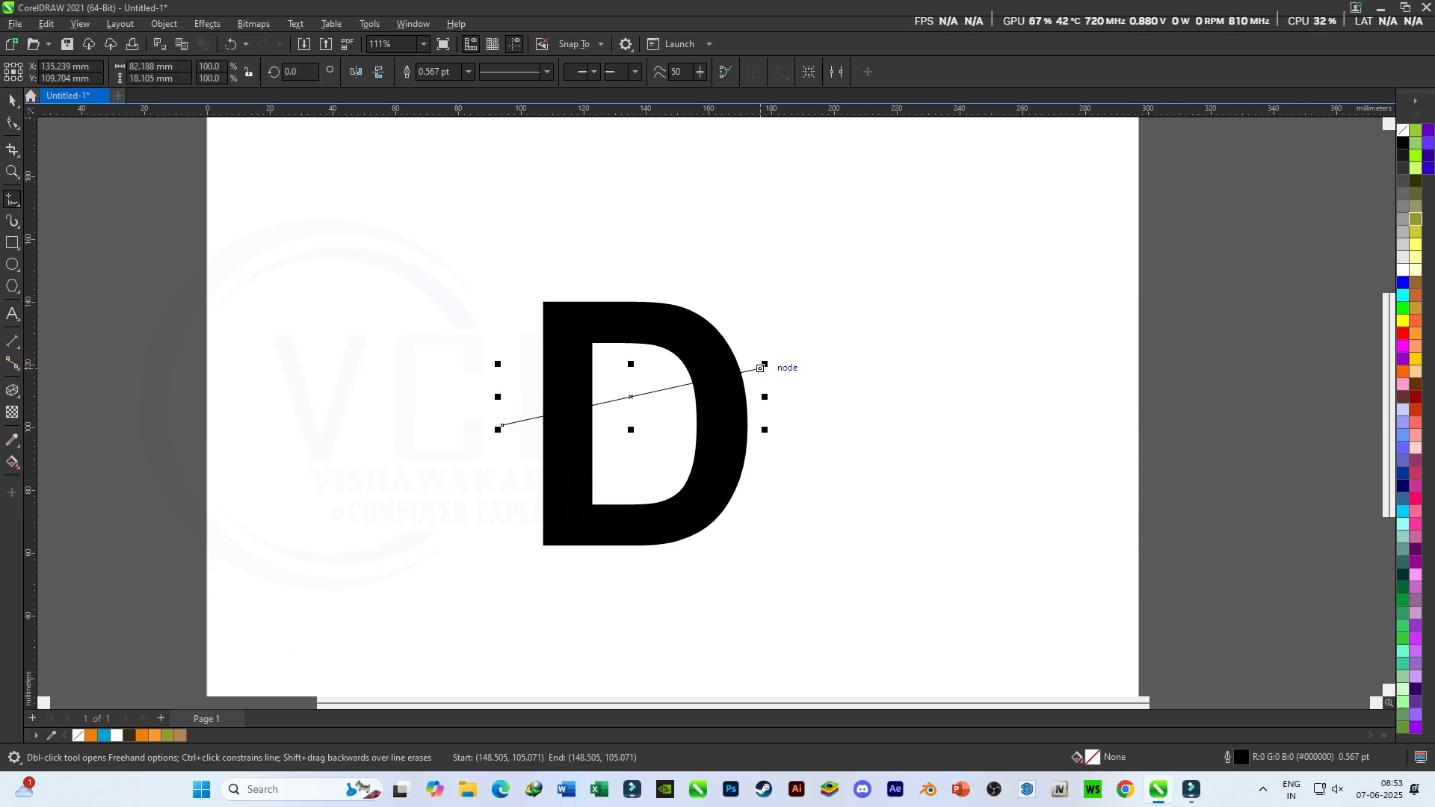
click(760, 367)
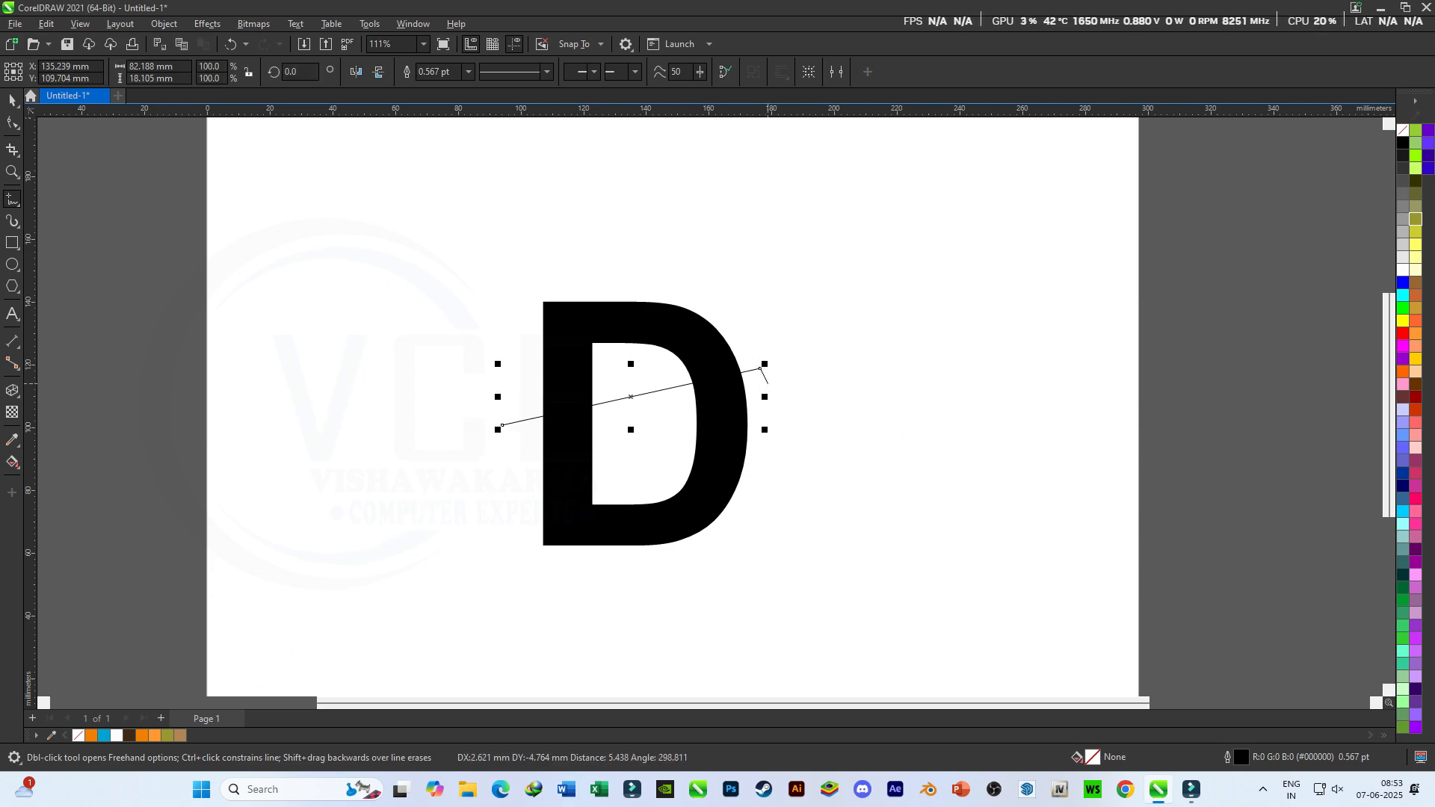
click(769, 384)
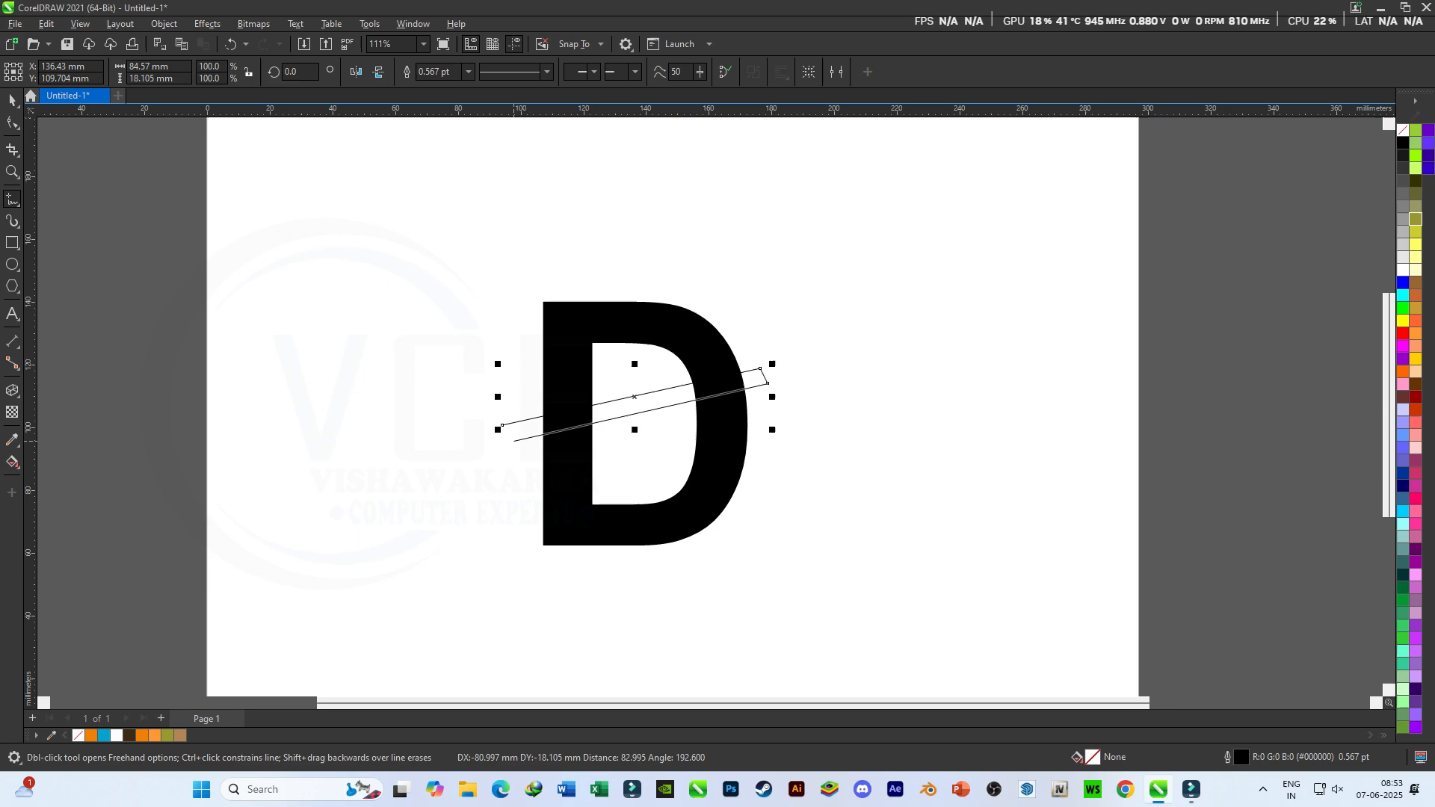
click(514, 441)
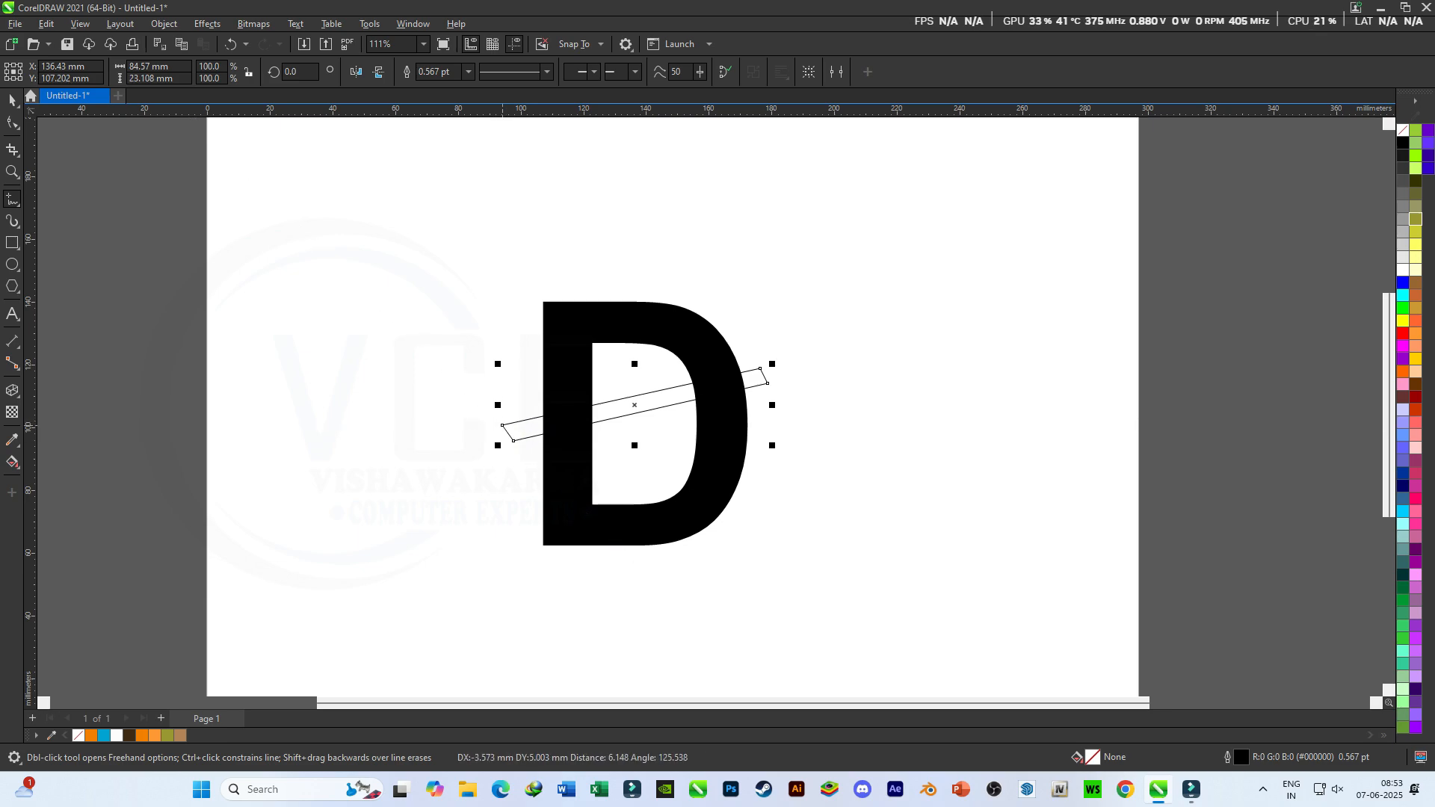
click(502, 425)
click(12, 121)
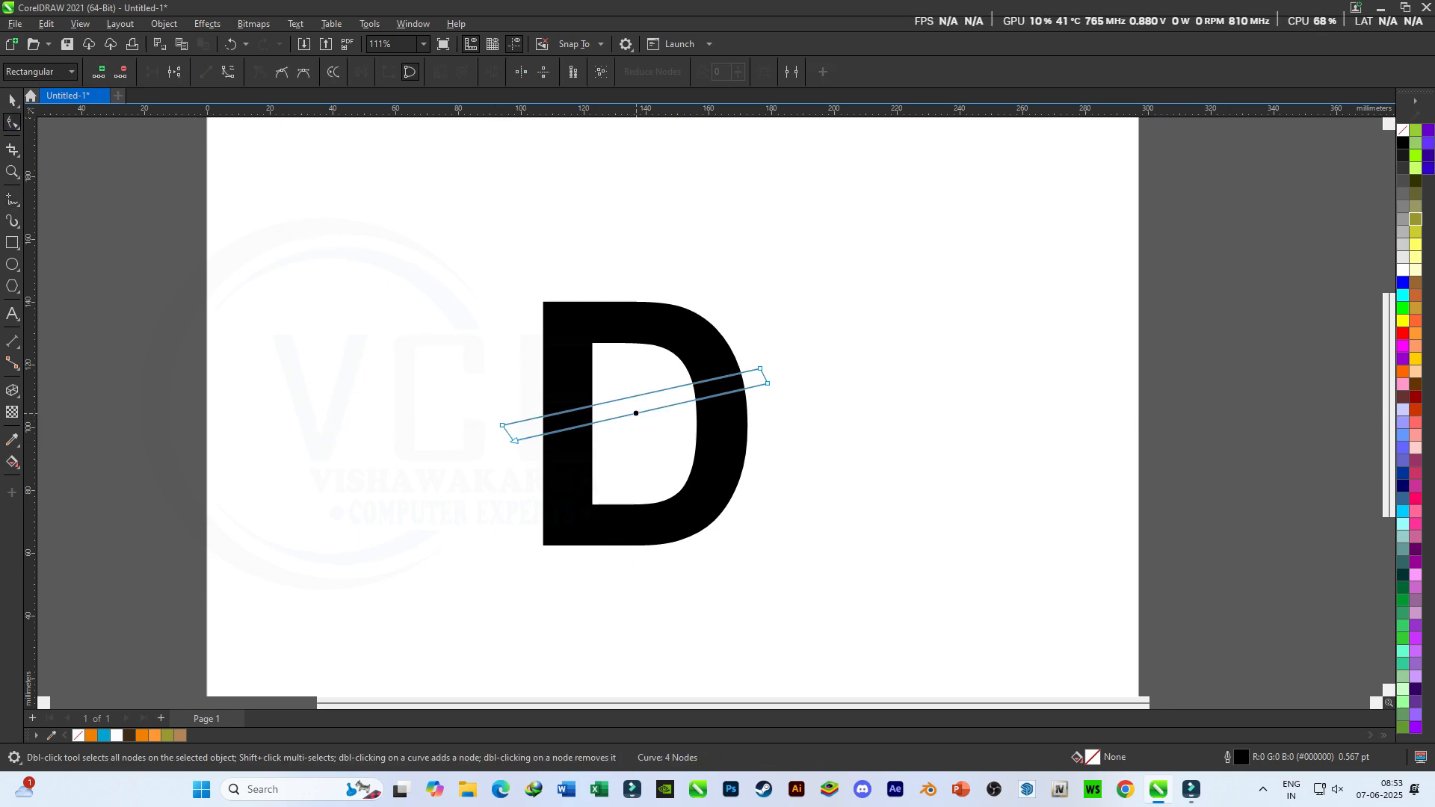
drag(636, 414, 634, 418)
Cut the slanted strip's shape out of the D and delete the strip, leaving a diagonal gap.
key(space)
key(ctrl+a)
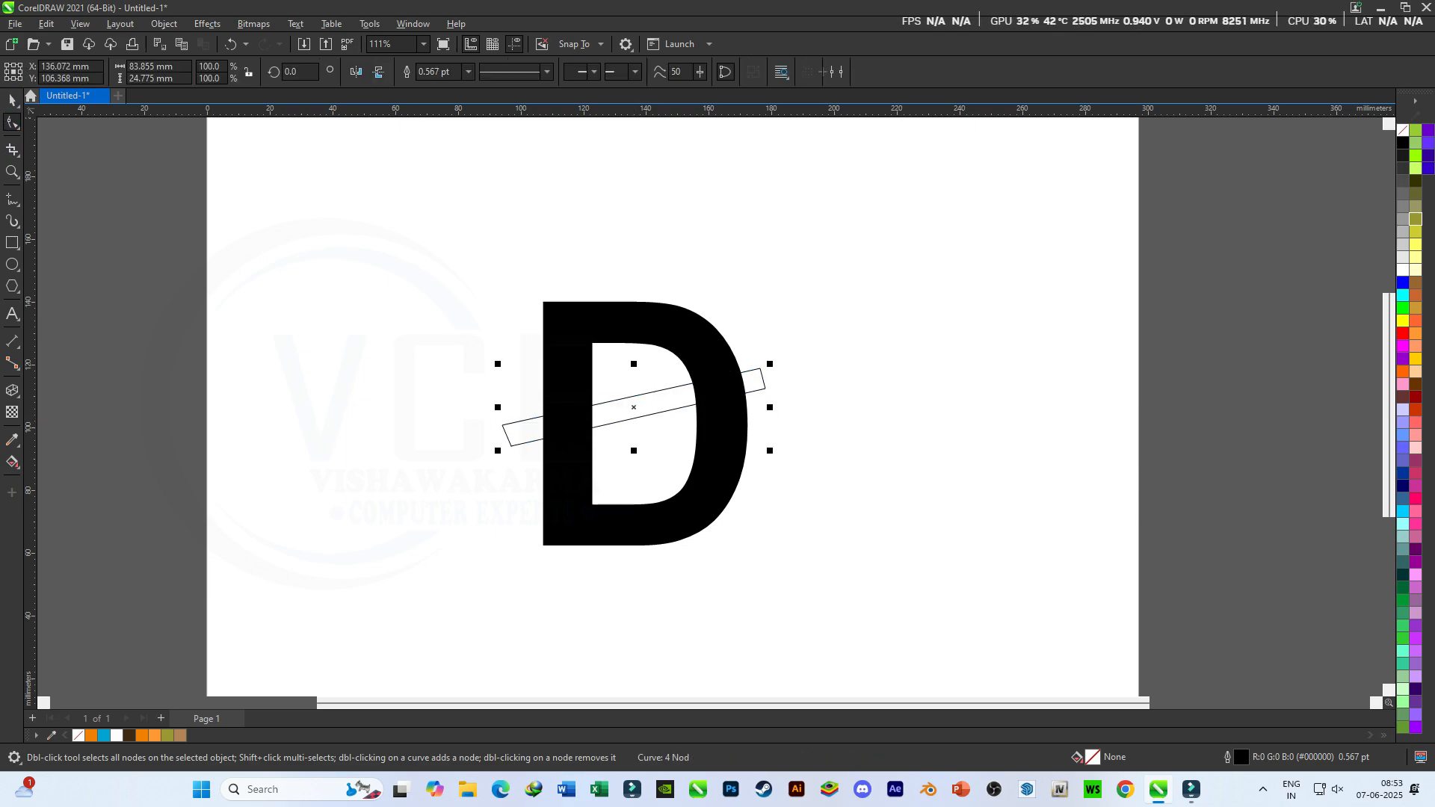
click(459, 72)
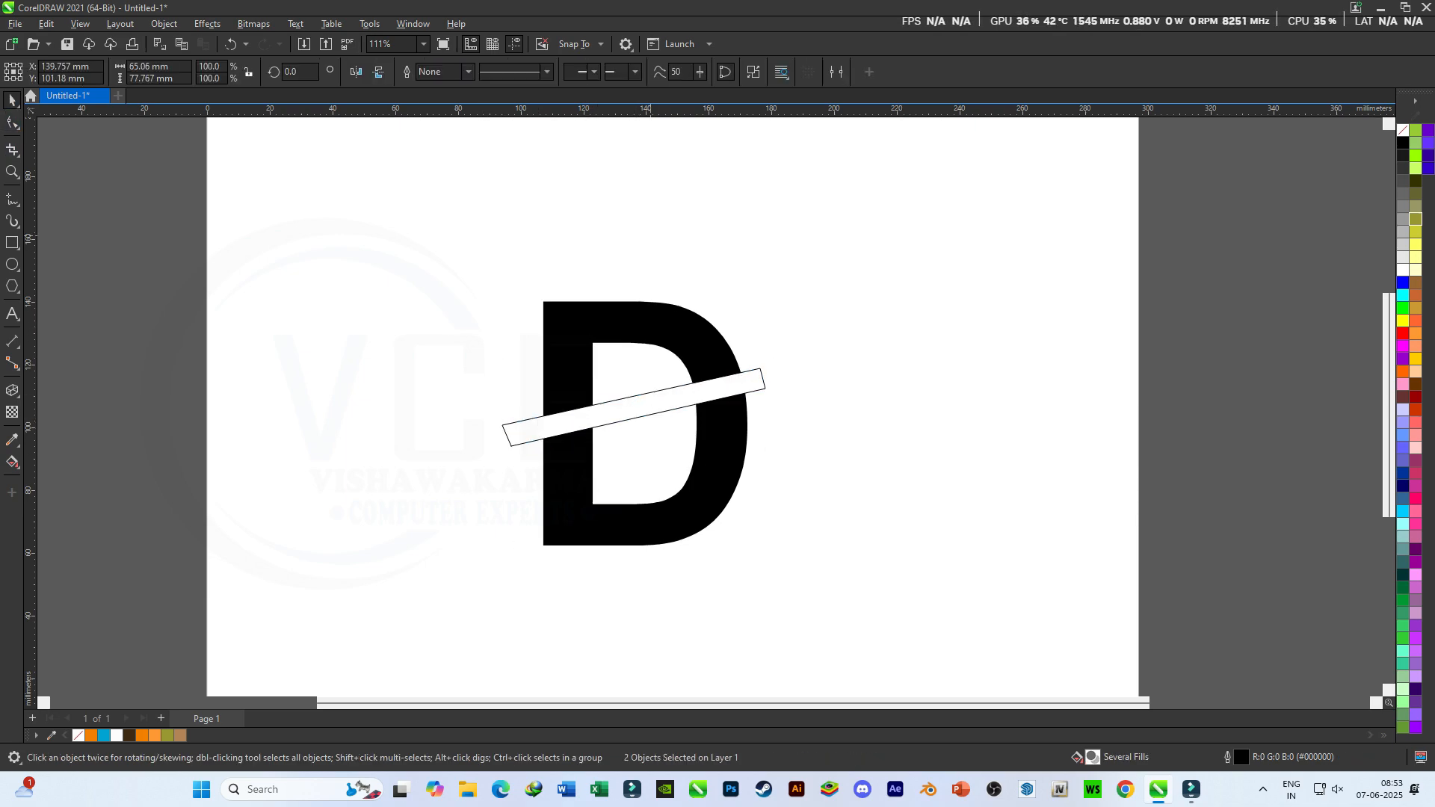
click(634, 407)
key(Delete)
click(568, 374)
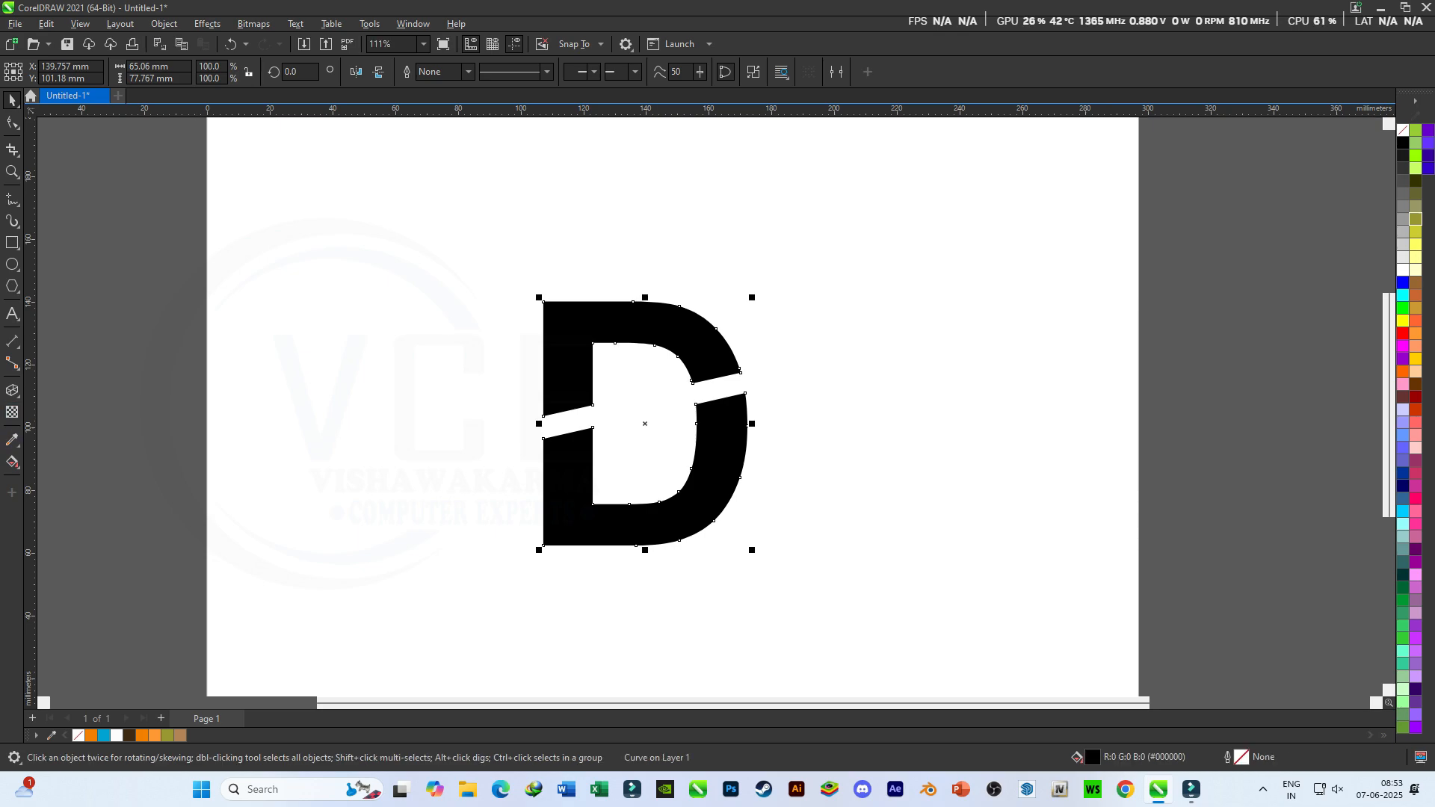
Extrude the split D toward its upper-left side with a depth of 5.
key(e)
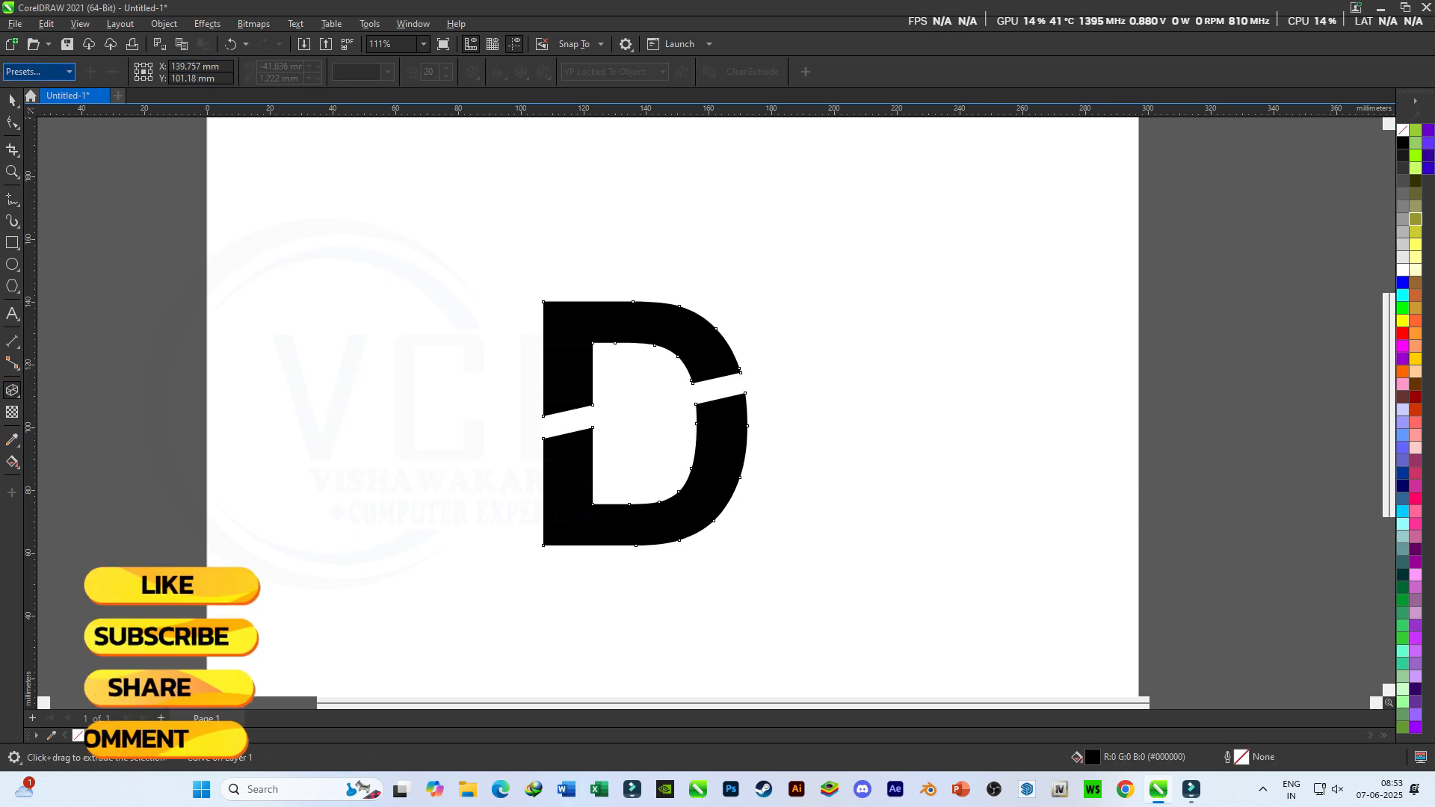
drag(568, 374, 523, 345)
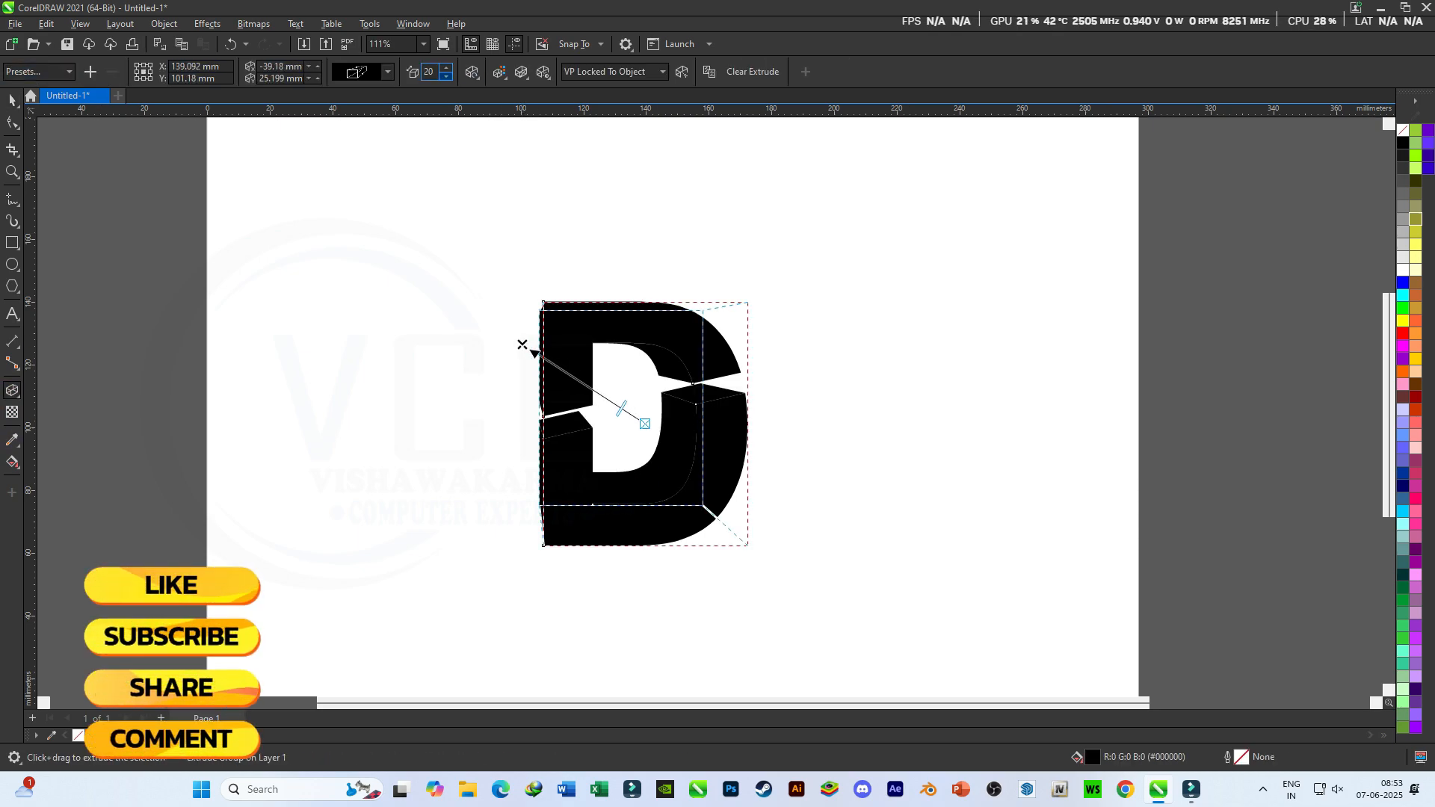
click(446, 76)
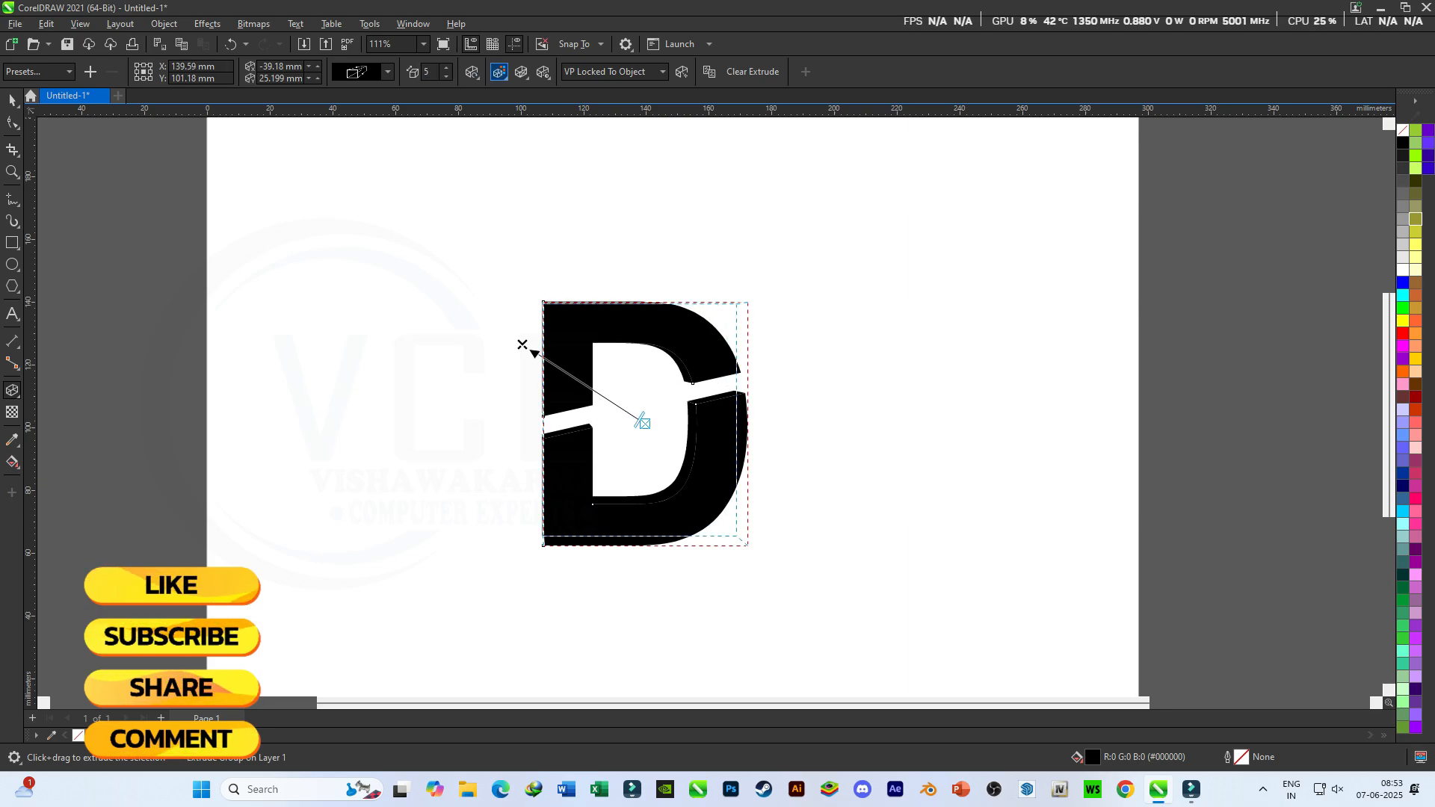
Give the extrusion a solid orange colour of C0 M60 Y100 K0.
click(499, 72)
click(527, 110)
click(552, 145)
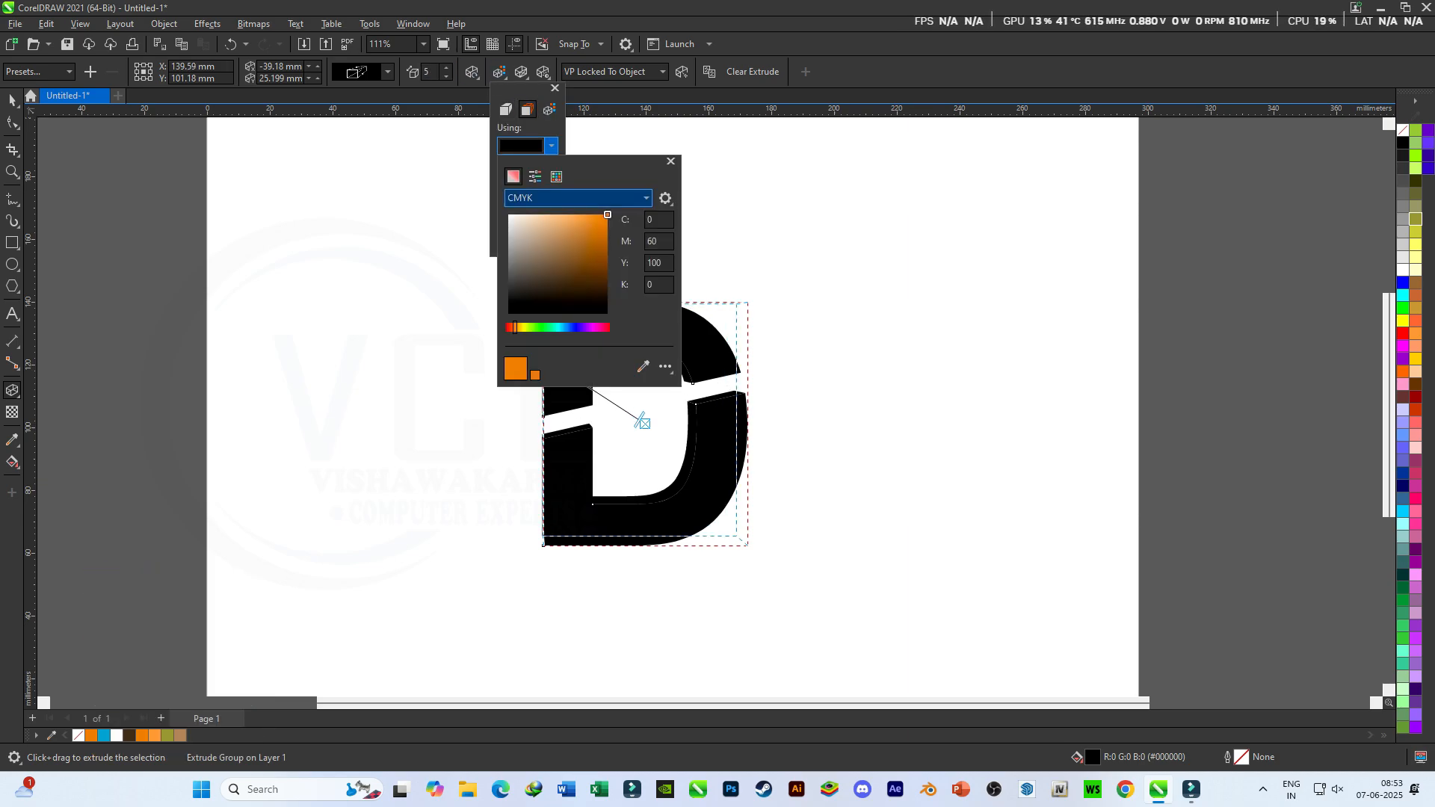
click(605, 215)
Rotate the extruded D in 3D with a y rotation value of 15.
click(471, 71)
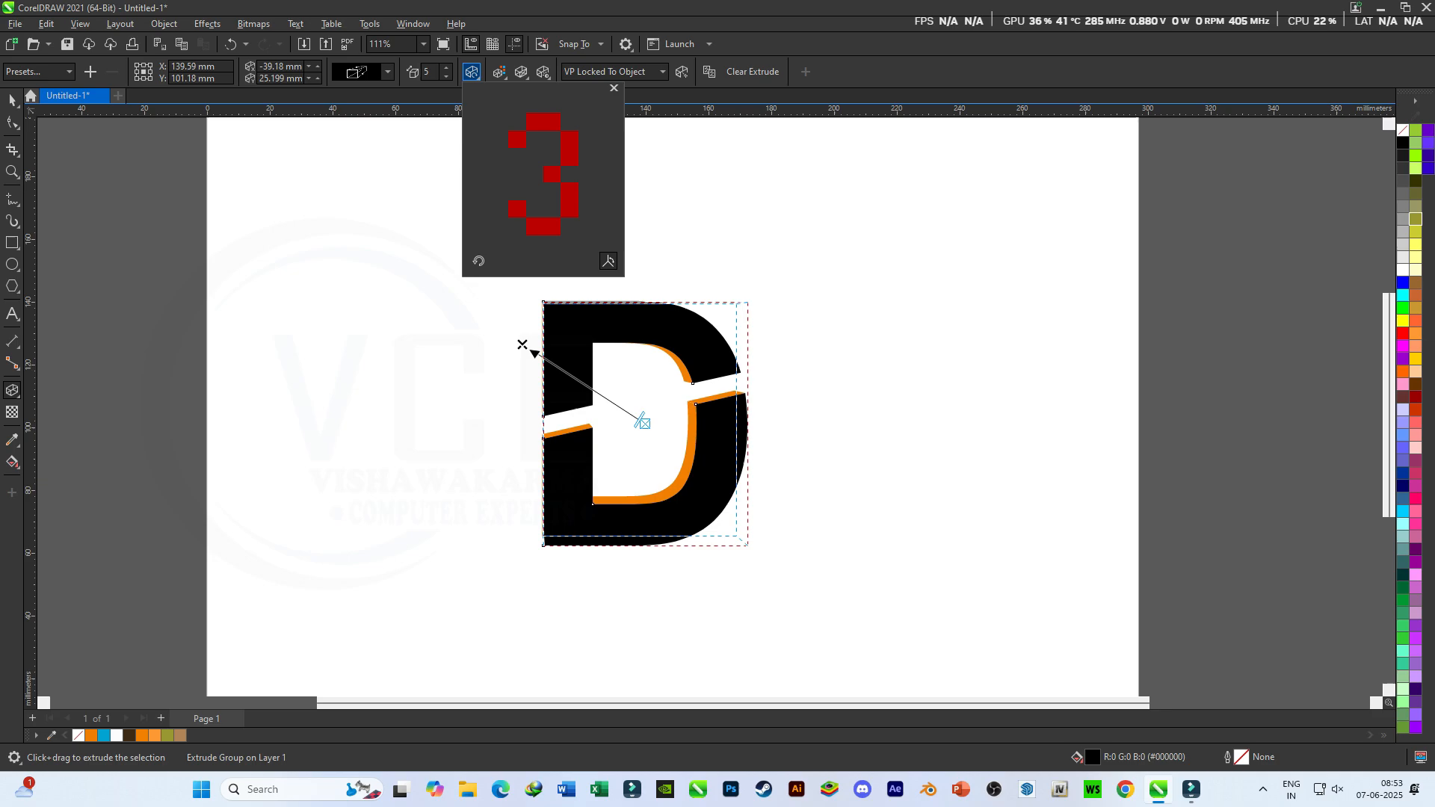
drag(523, 344, 45, 346)
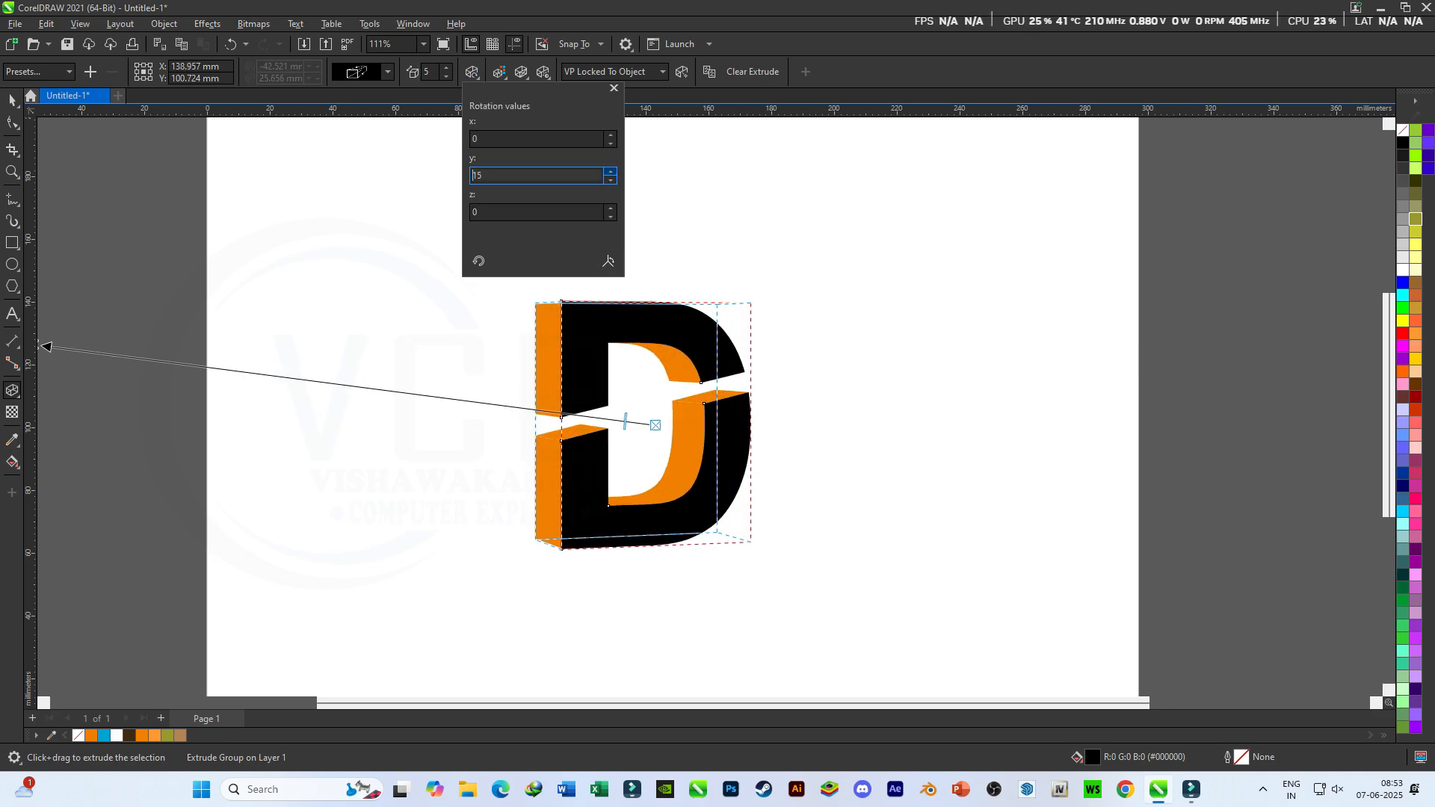
click(836, 277)
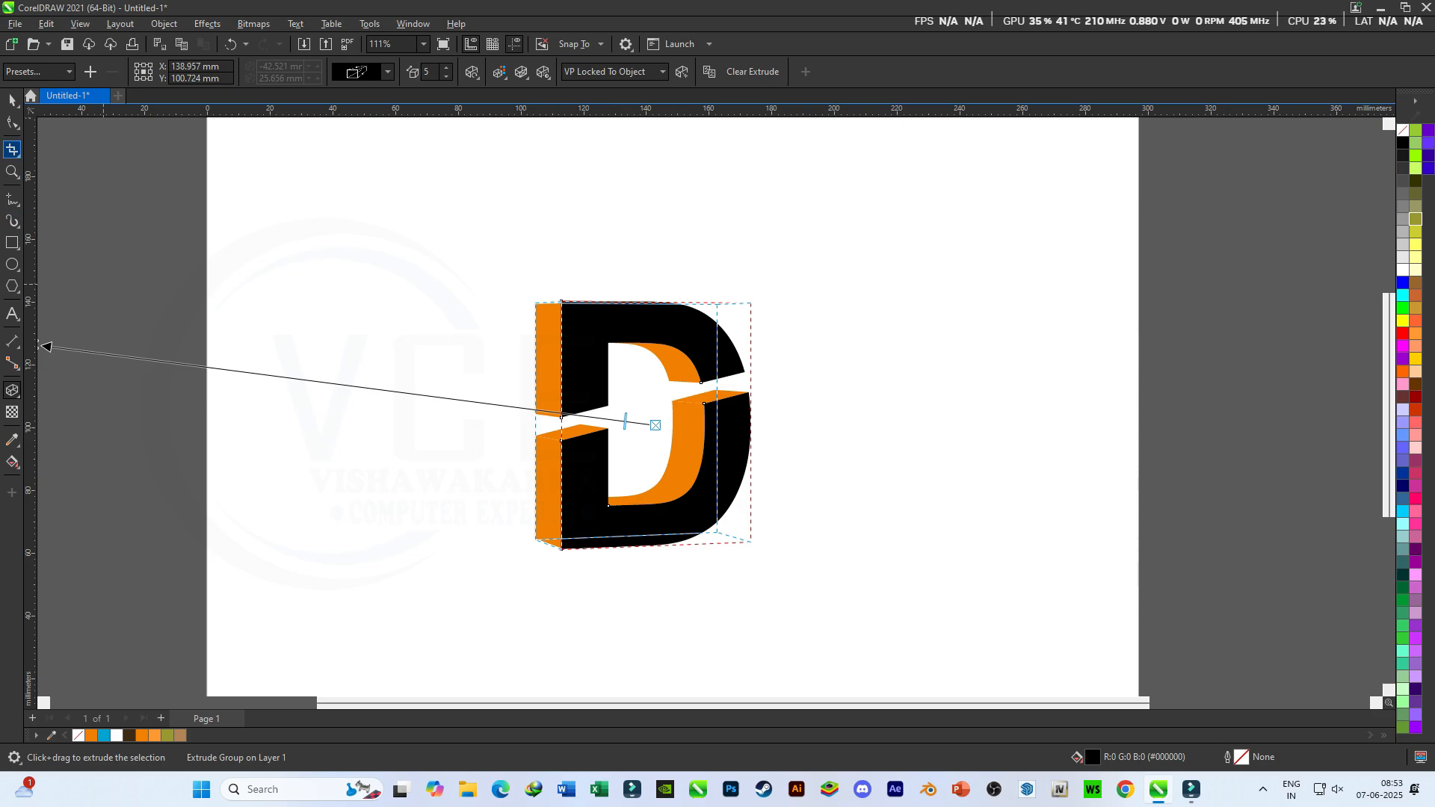
Break the extrude group apart so the orange sides separate from the black face, keeping both in their original position.
key(space)
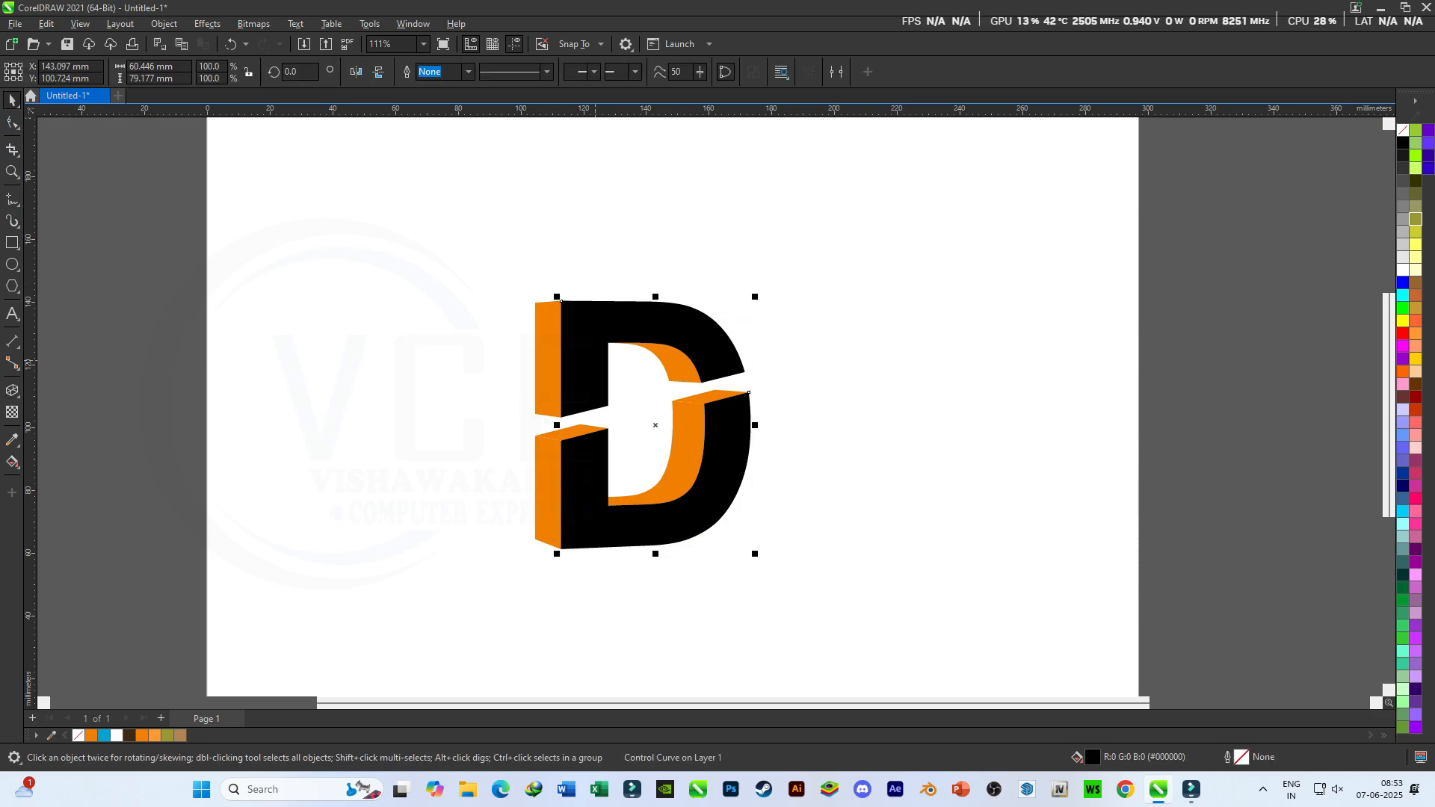
right_click(595, 361)
drag(499, 239, 946, 668)
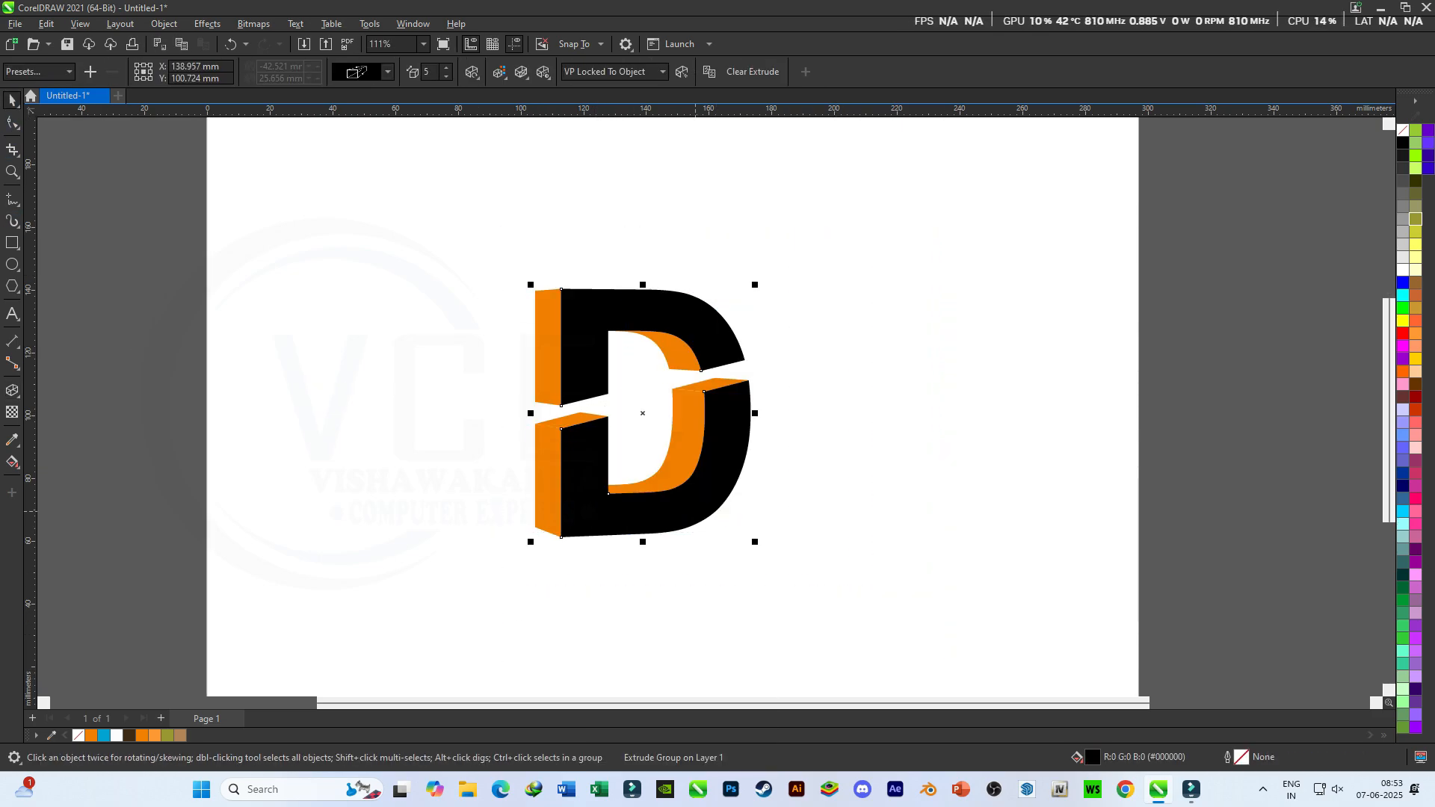
right_click(695, 511)
click(747, 119)
drag(675, 357, 662, 421)
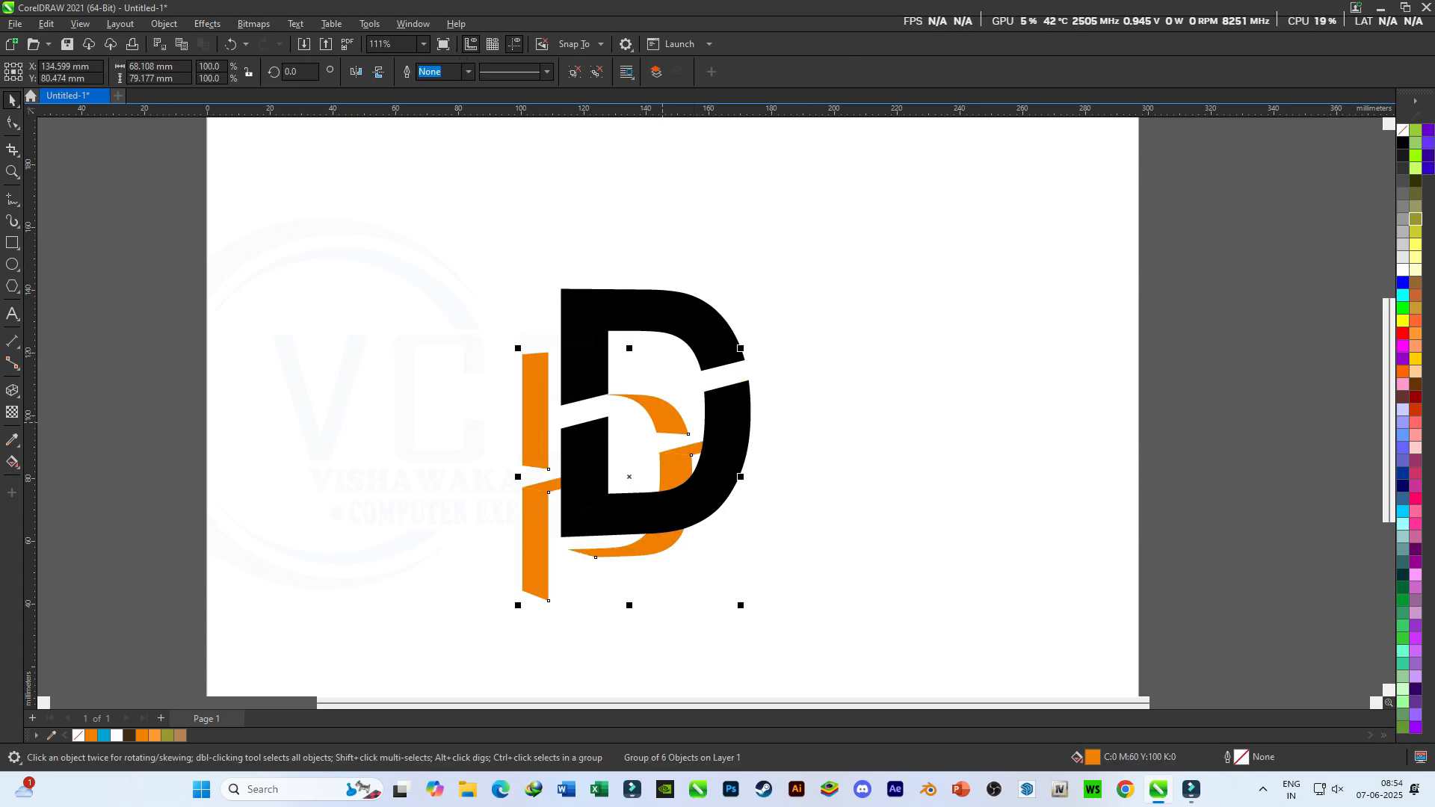
key(ctrl+z)
Ungroup the orange side faces of the D into individual objects.
right_click(677, 330)
click(710, 374)
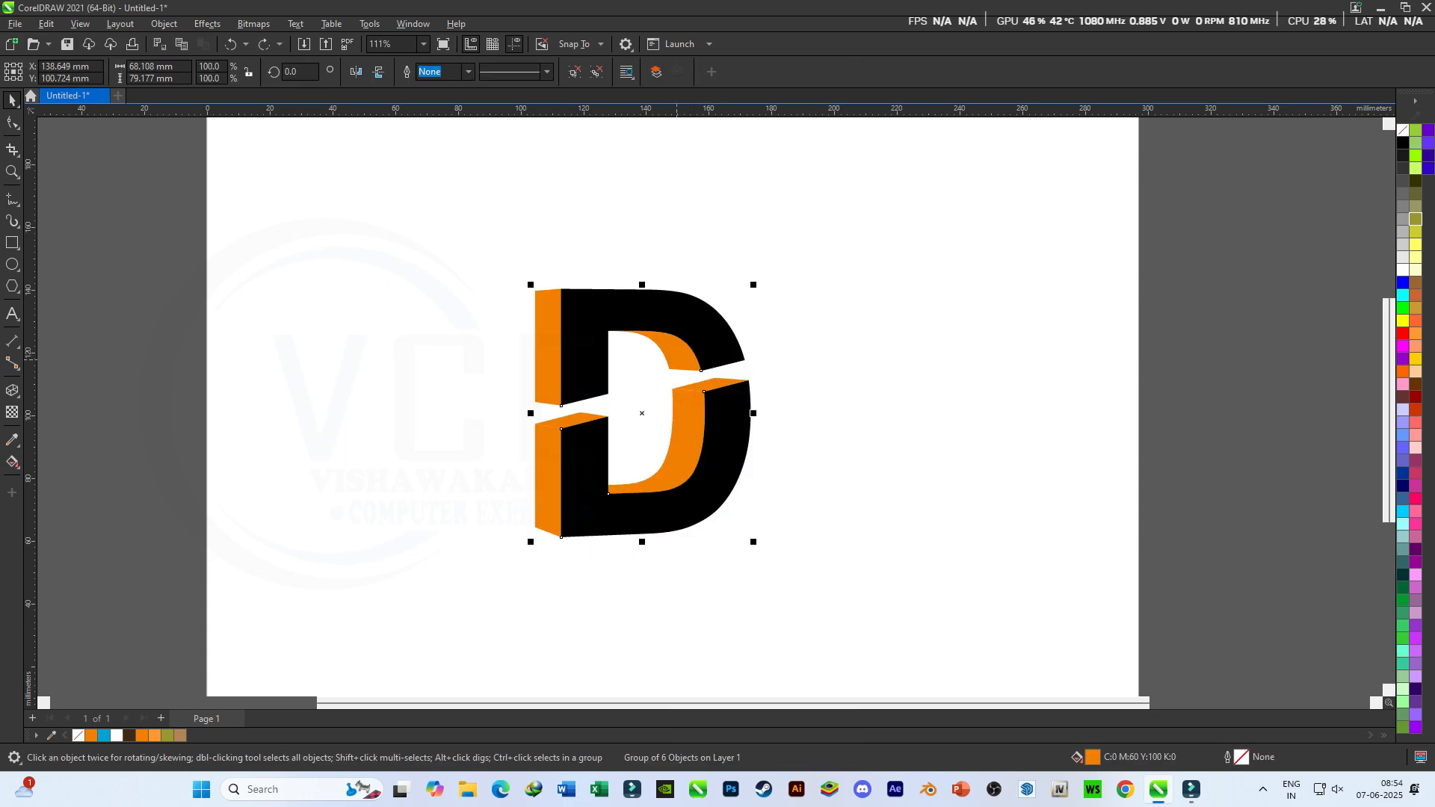
click(659, 417)
scroll(648, 410, up, 2)
drag(649, 409, 658, 426)
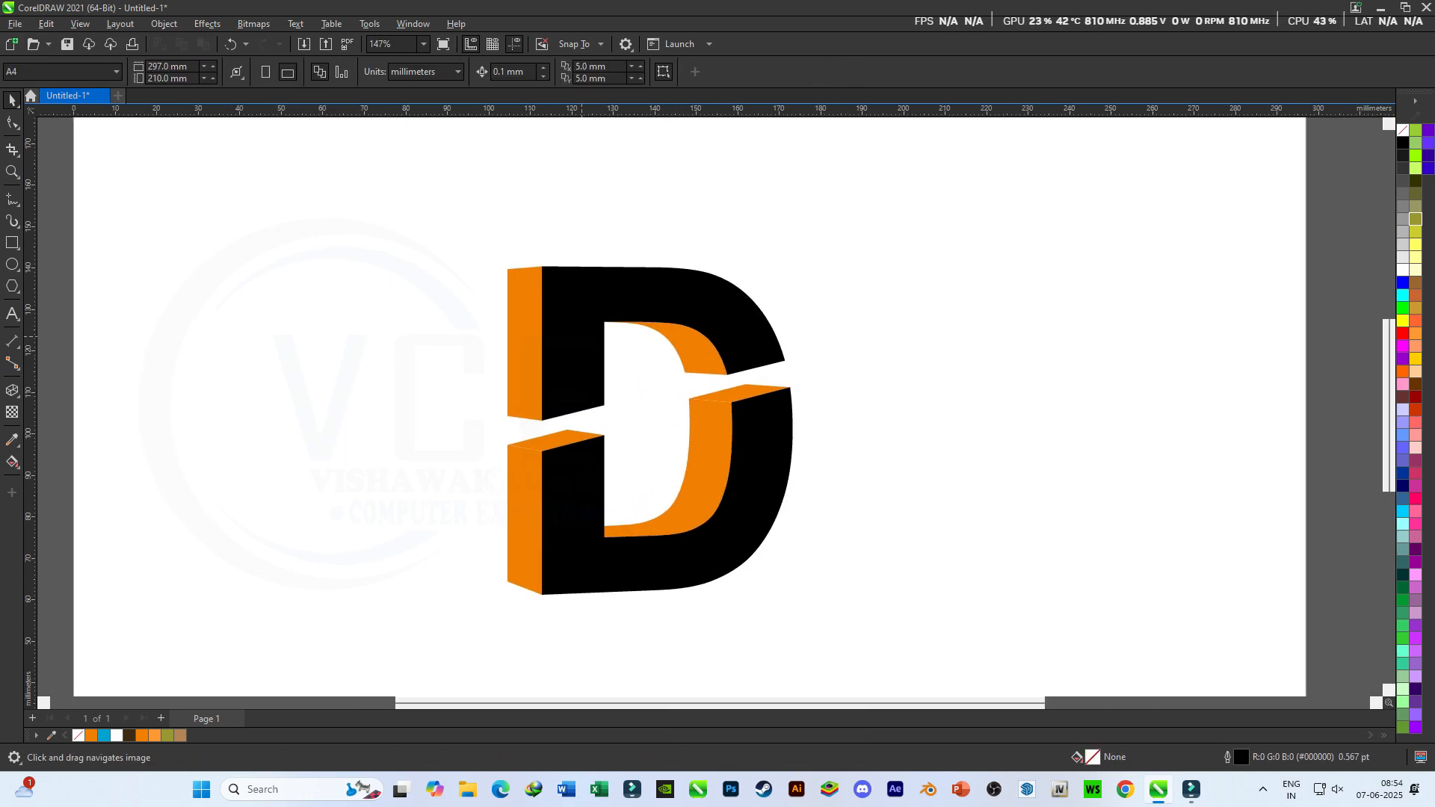
Break the black front face curve apart into separate upper and lower pieces.
click(755, 419)
right_click(779, 471)
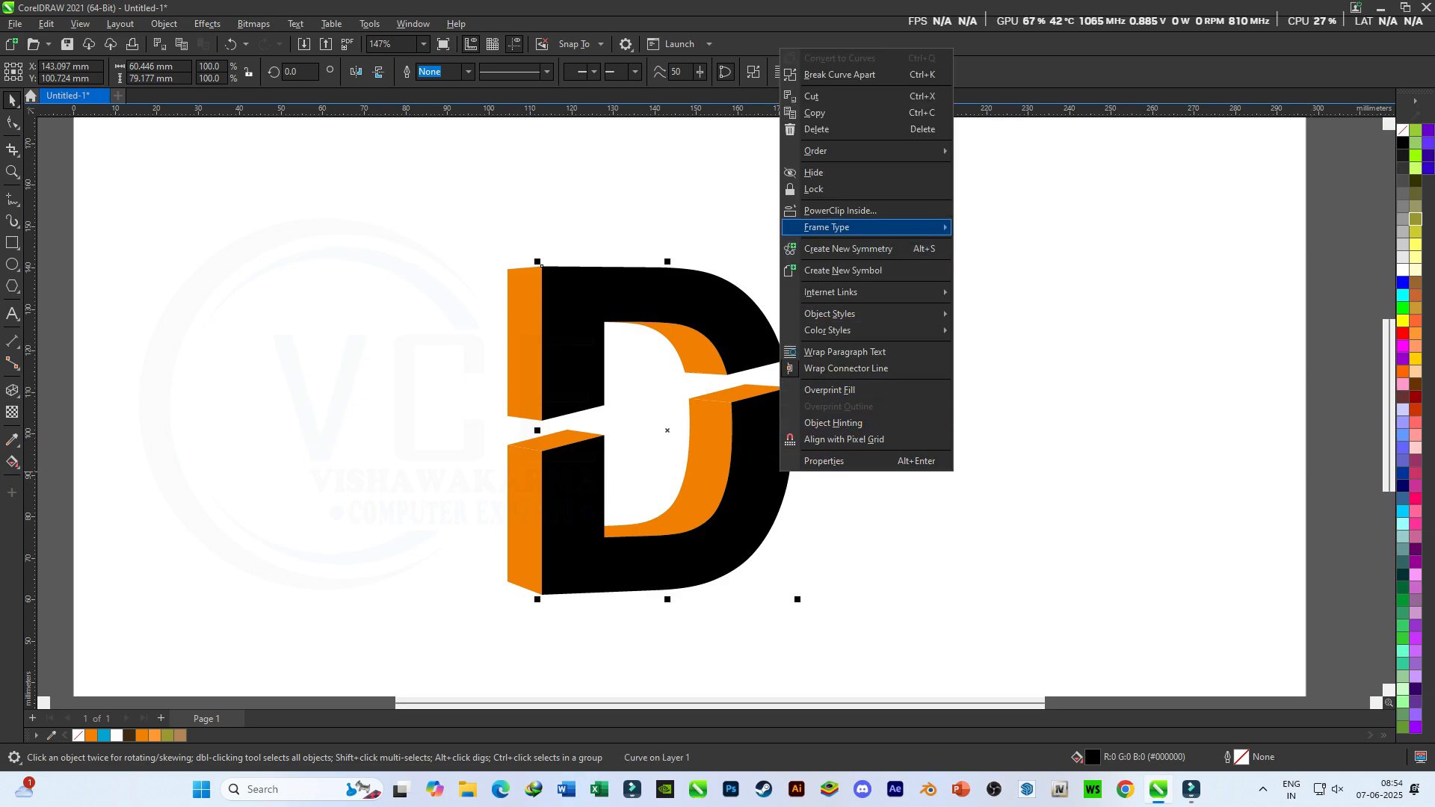
click(837, 74)
click(198, 241)
key(F10)
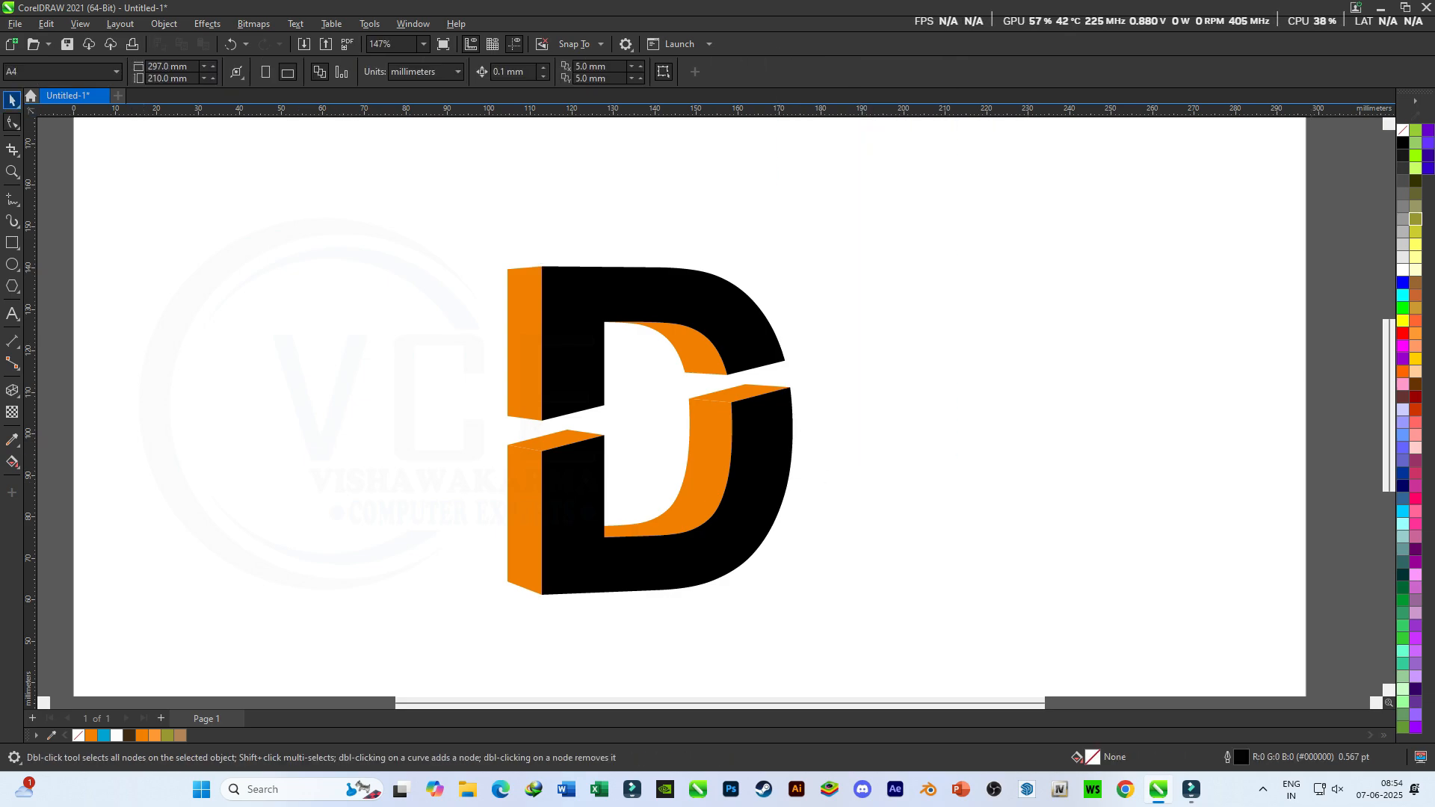
key(space)
Apply a vertical fountain fill to the lower-left side face, from the sampled orange at its base to a darker orange at its top.
click(515, 479)
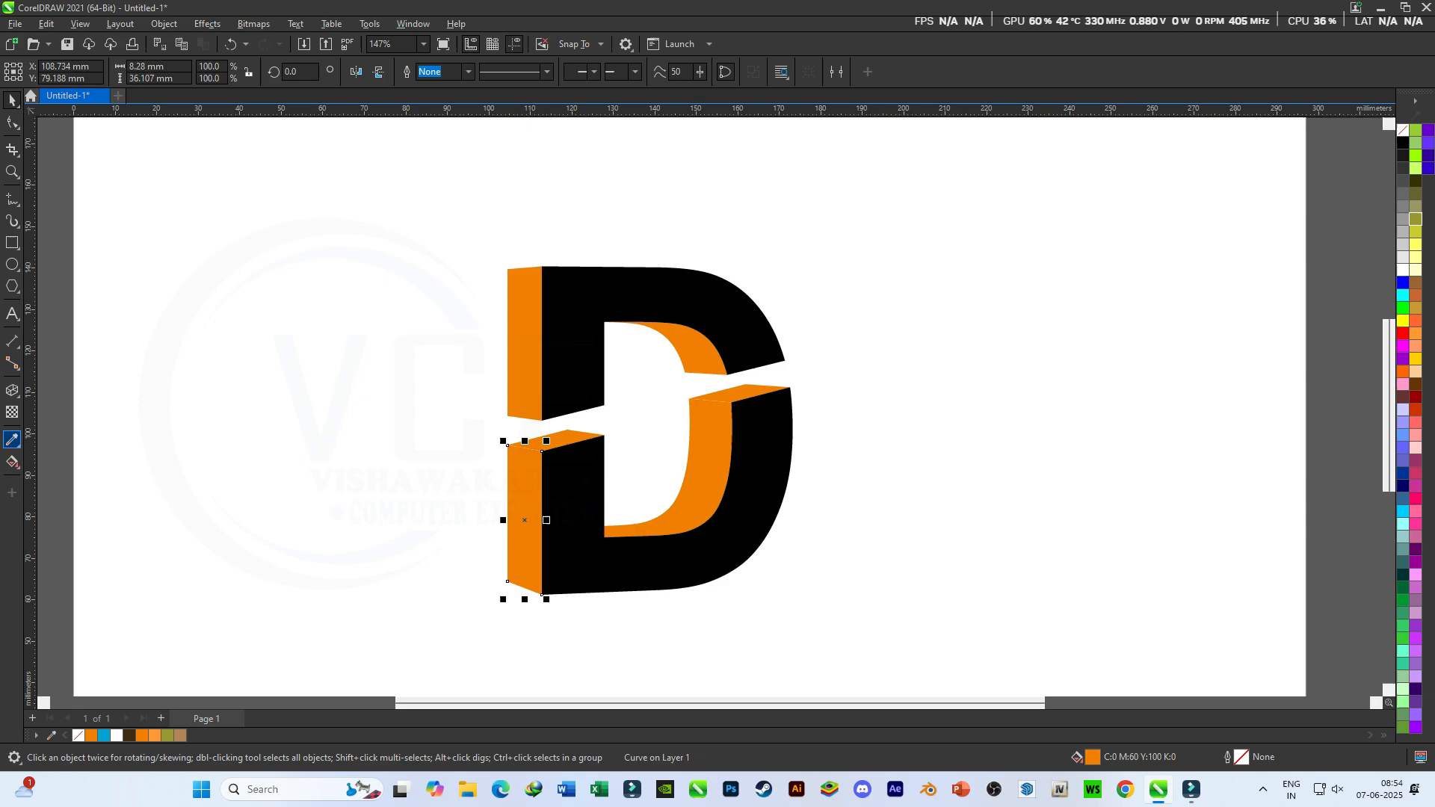
click(12, 462)
drag(521, 577, 525, 448)
click(562, 437)
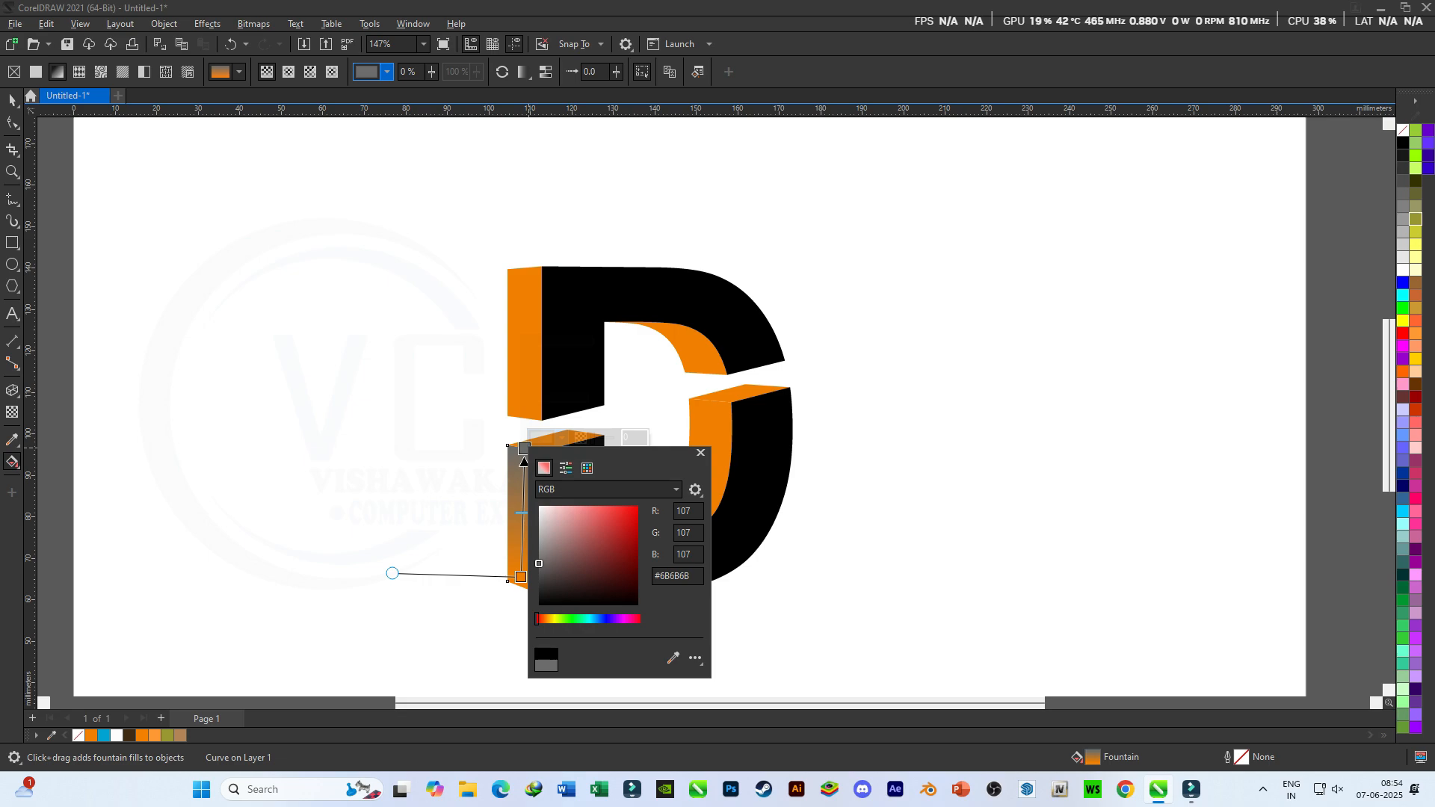
click(673, 658)
click(724, 412)
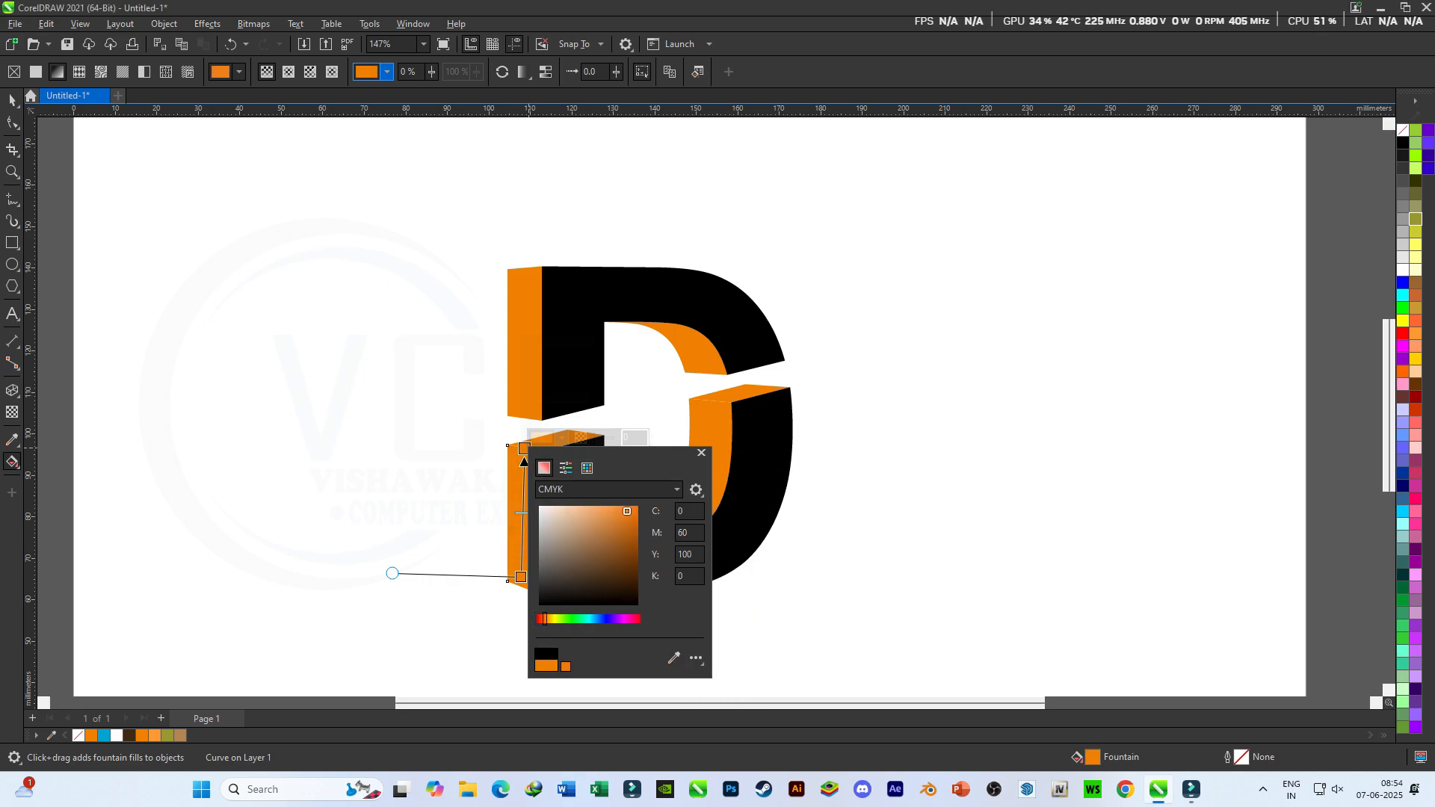
click(636, 537)
key(Escape)
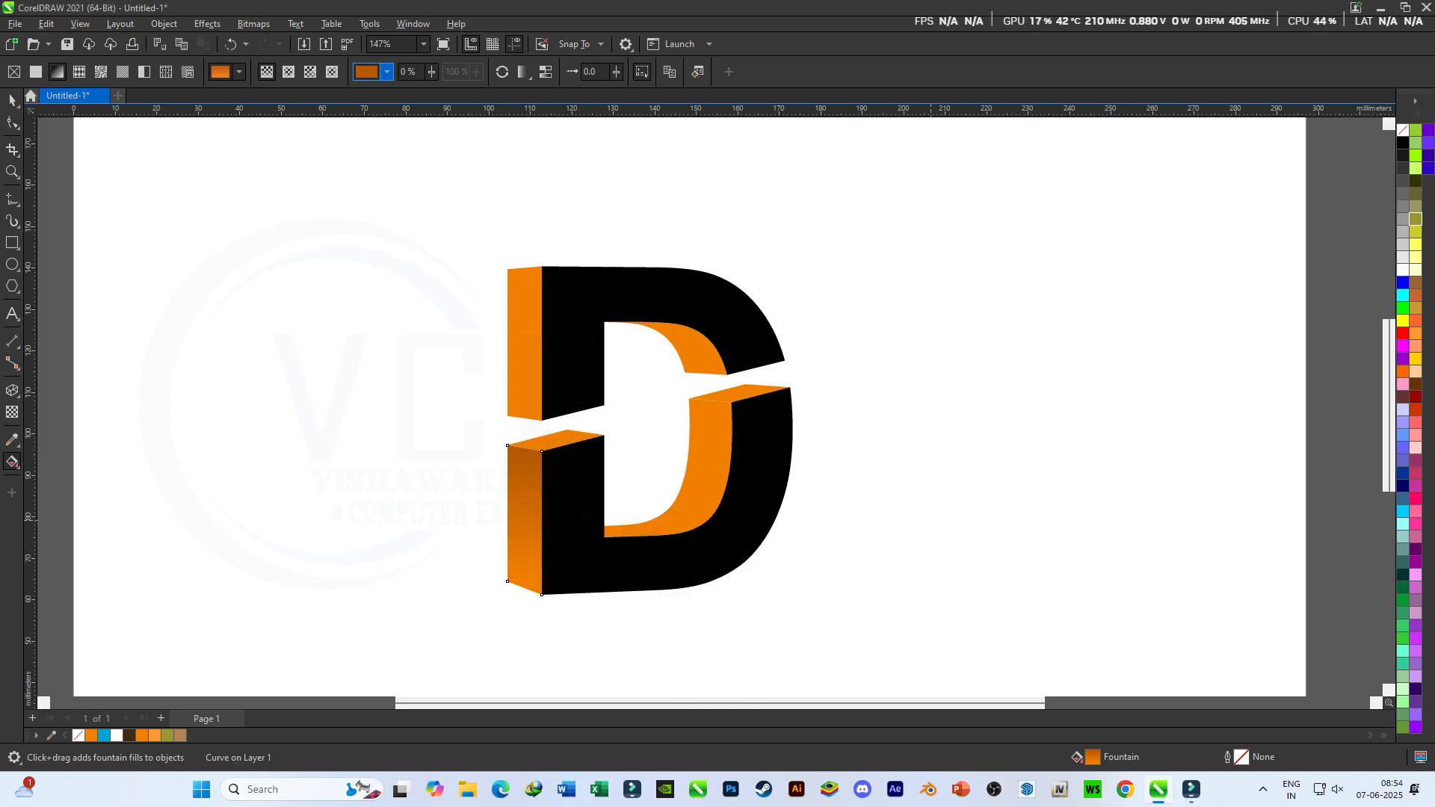
Apply a fountain fill to the slanted top face of the lower-left stem, from orange at its right end to dark orange at its left.
scroll(507, 469, up, 2)
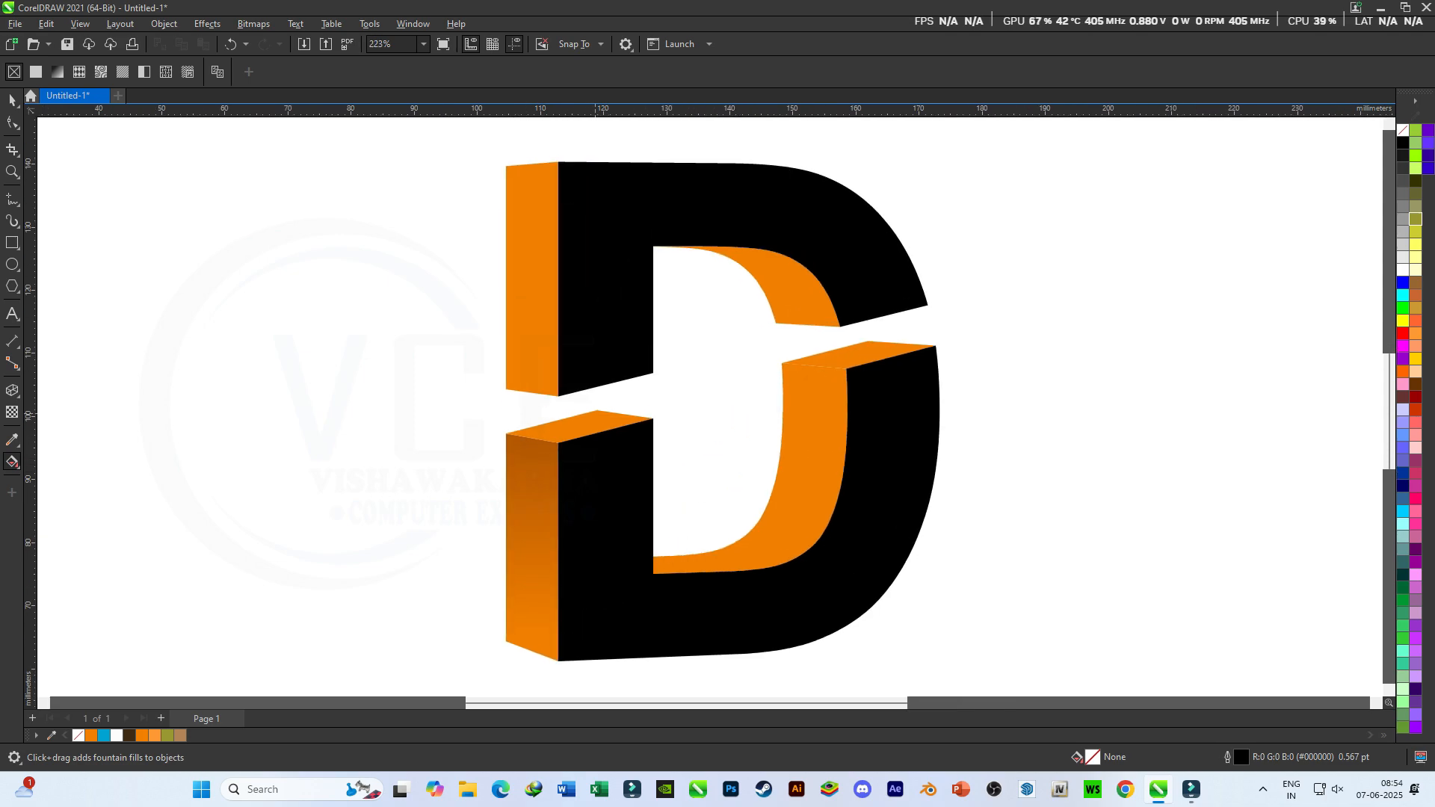
click(590, 425)
drag(619, 413, 540, 435)
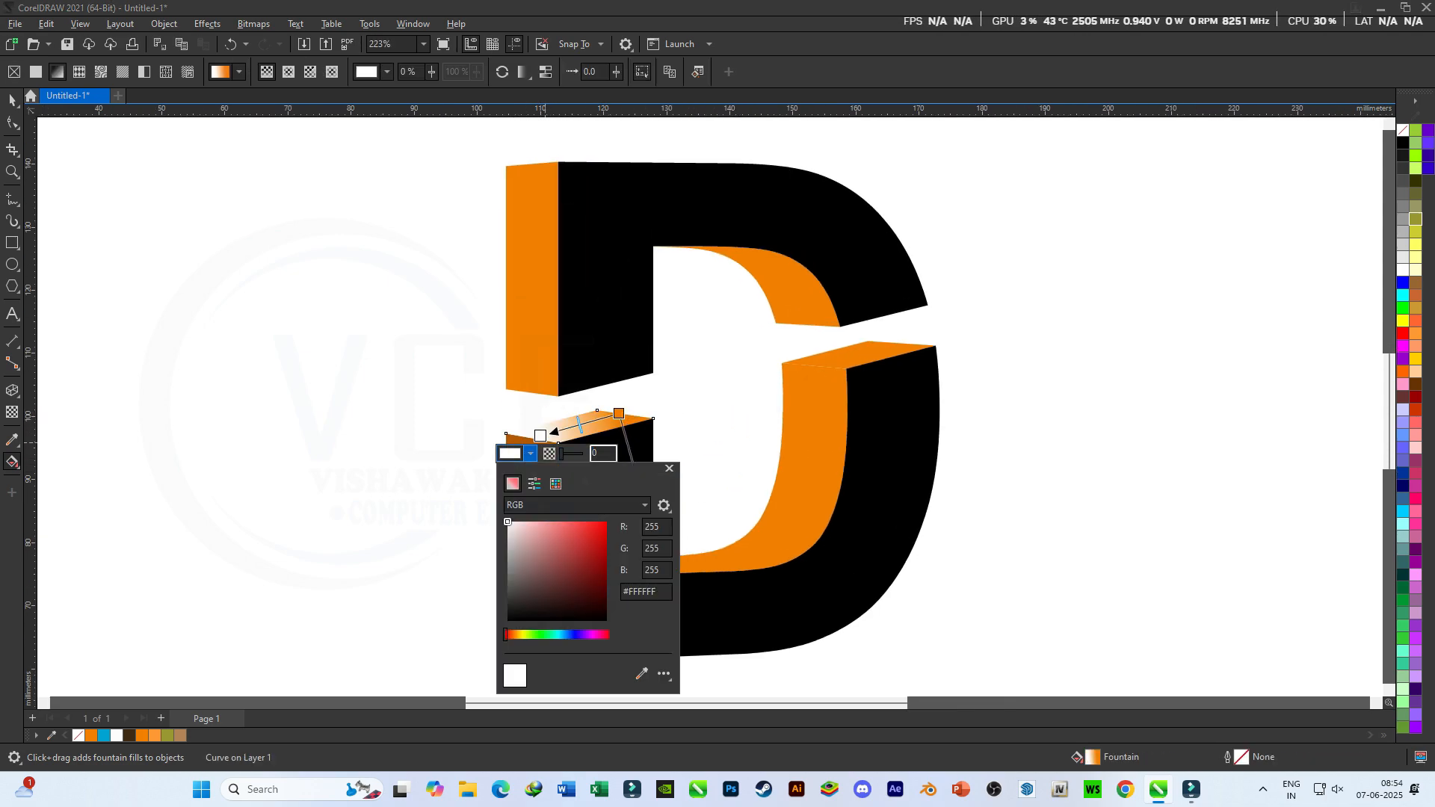
click(530, 452)
click(641, 674)
click(830, 566)
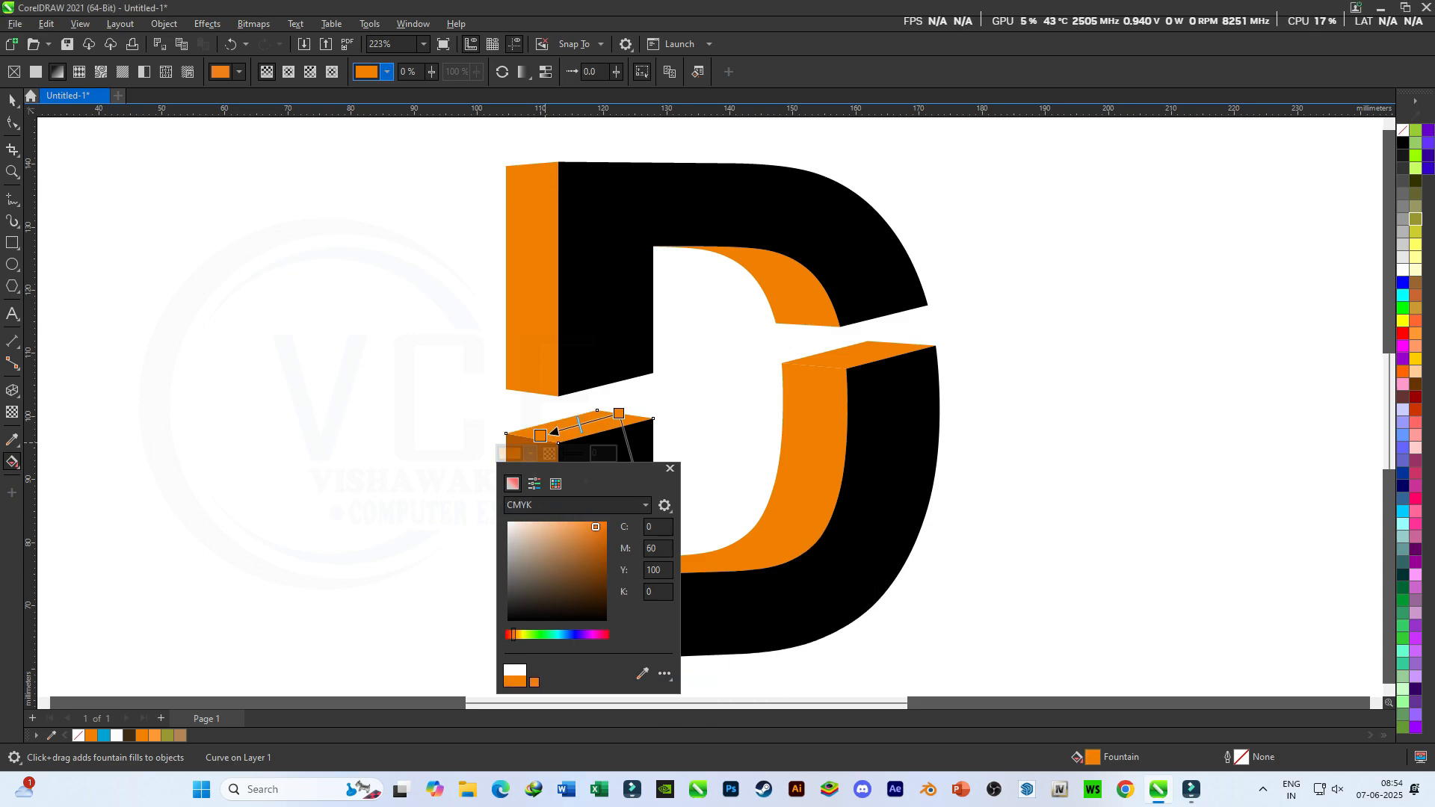
click(602, 559)
click(1034, 542)
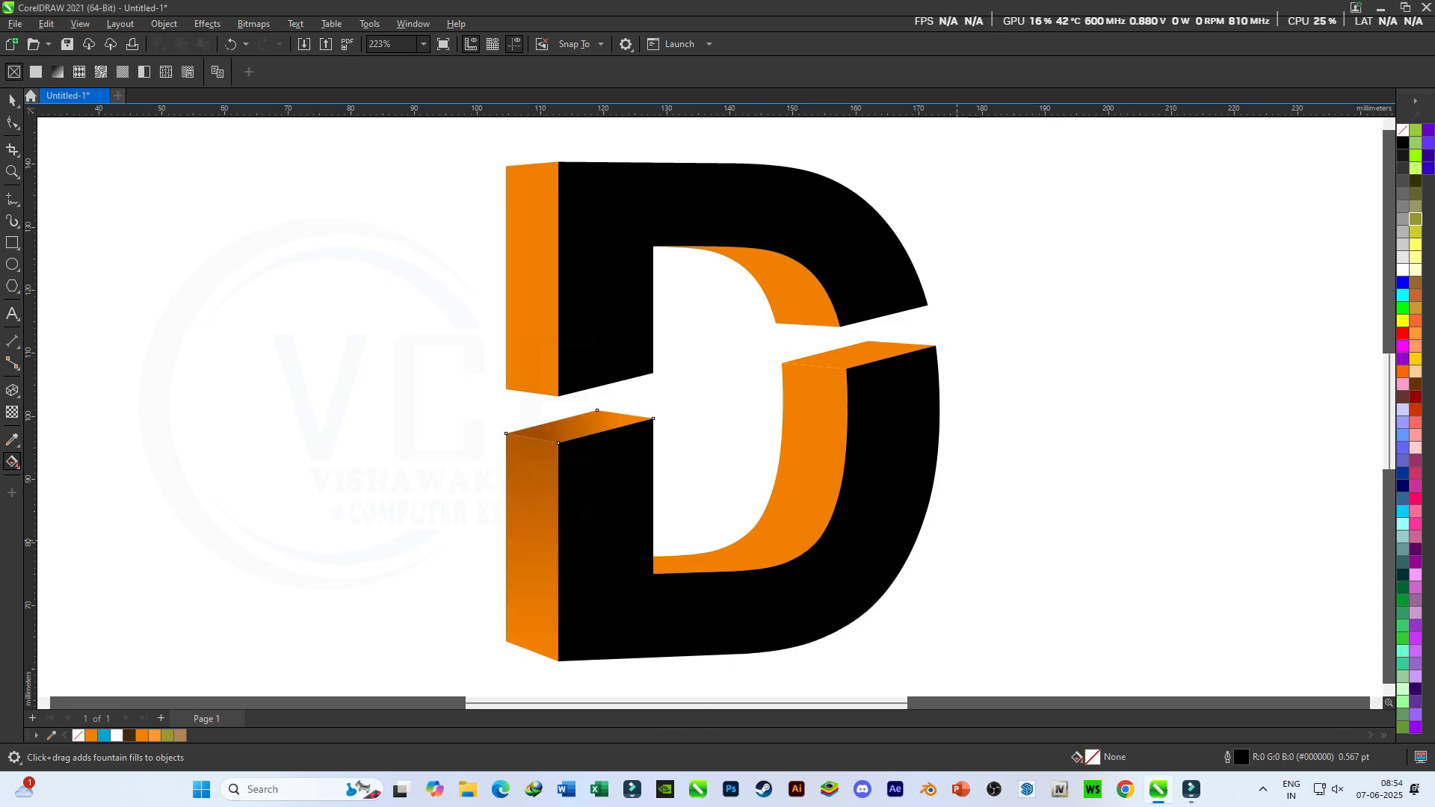
Apply a fountain fill along the lower half's inner curved side face, from orange to a darkened shade of the sampled orange.
click(740, 545)
drag(814, 380, 700, 564)
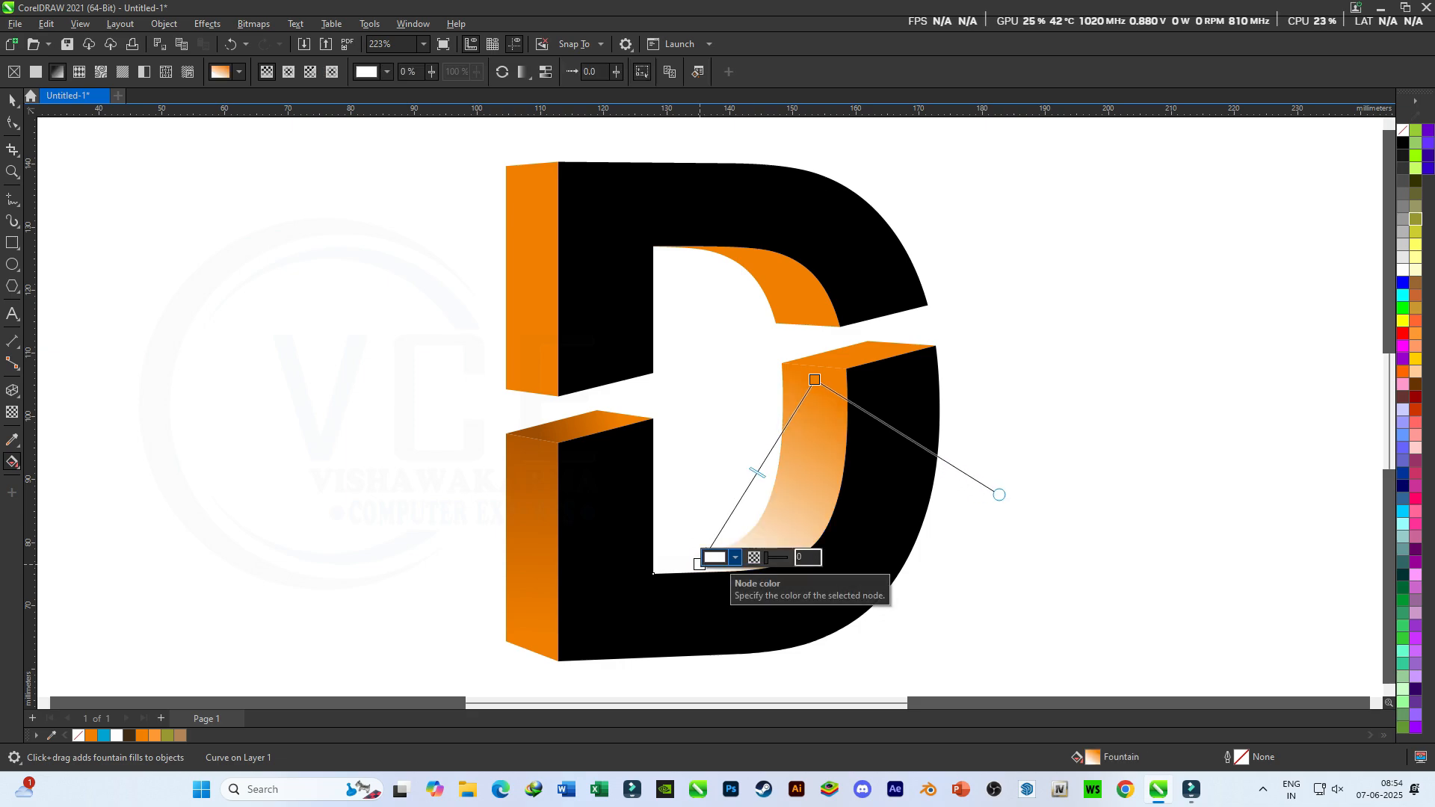
click(712, 556)
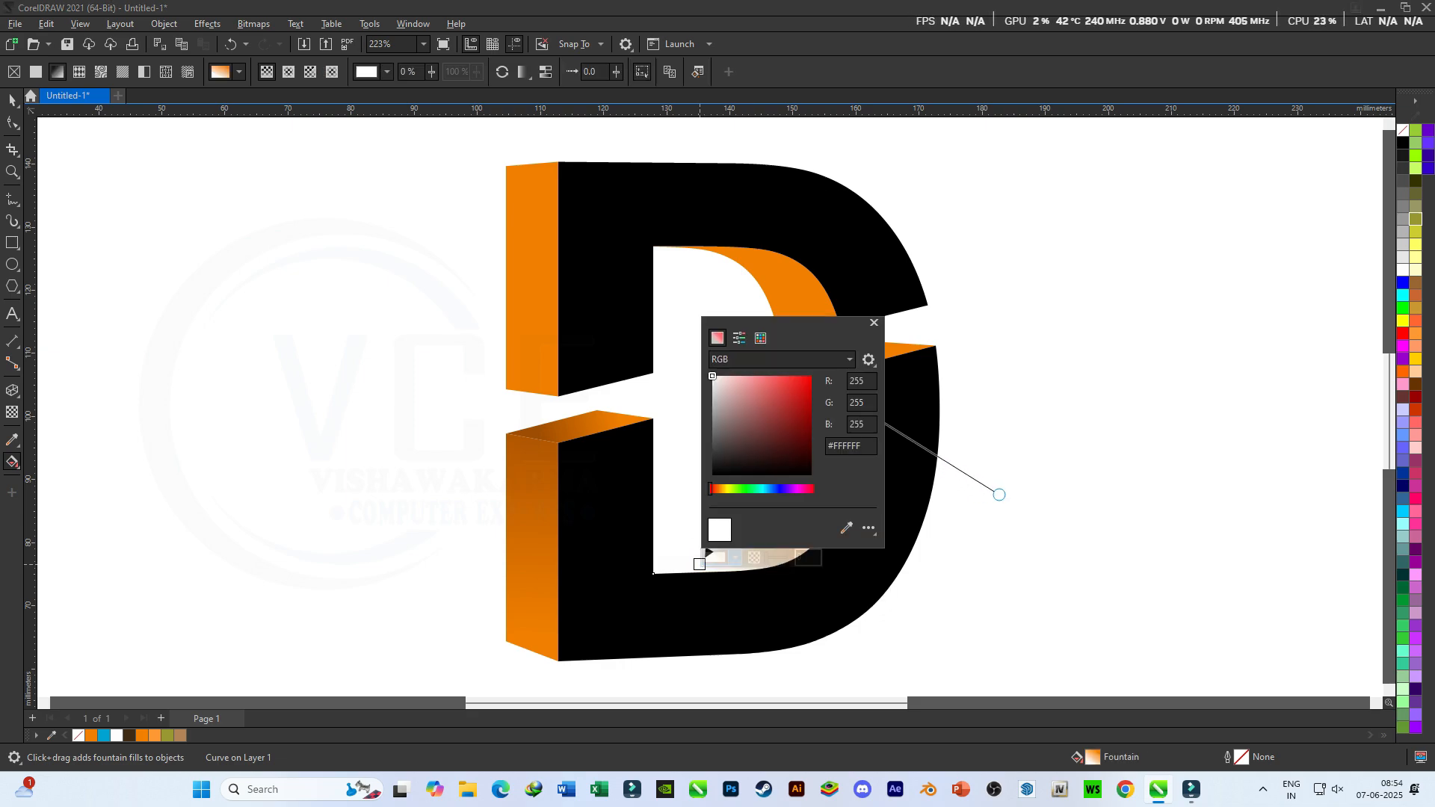
click(847, 528)
click(805, 317)
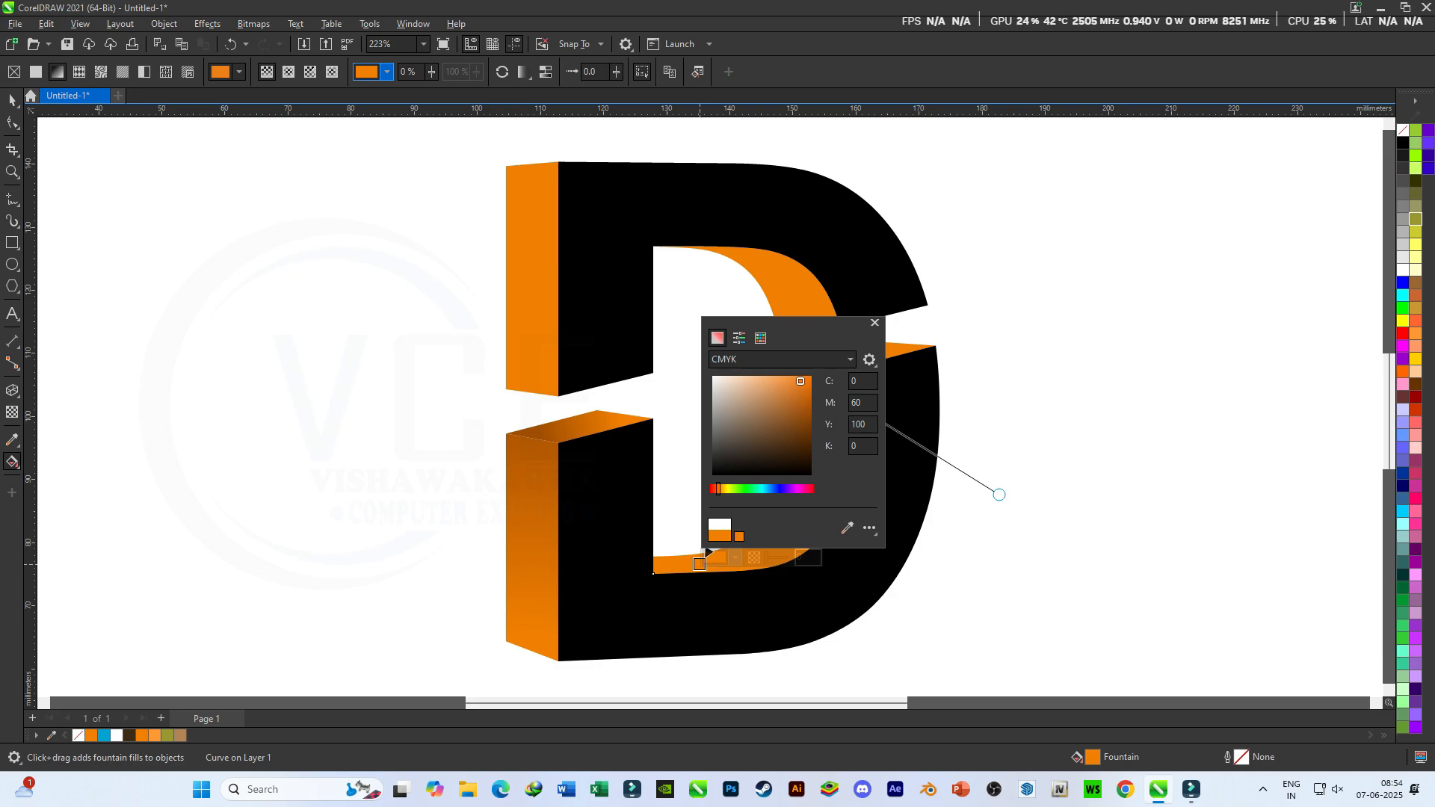
key(Escape)
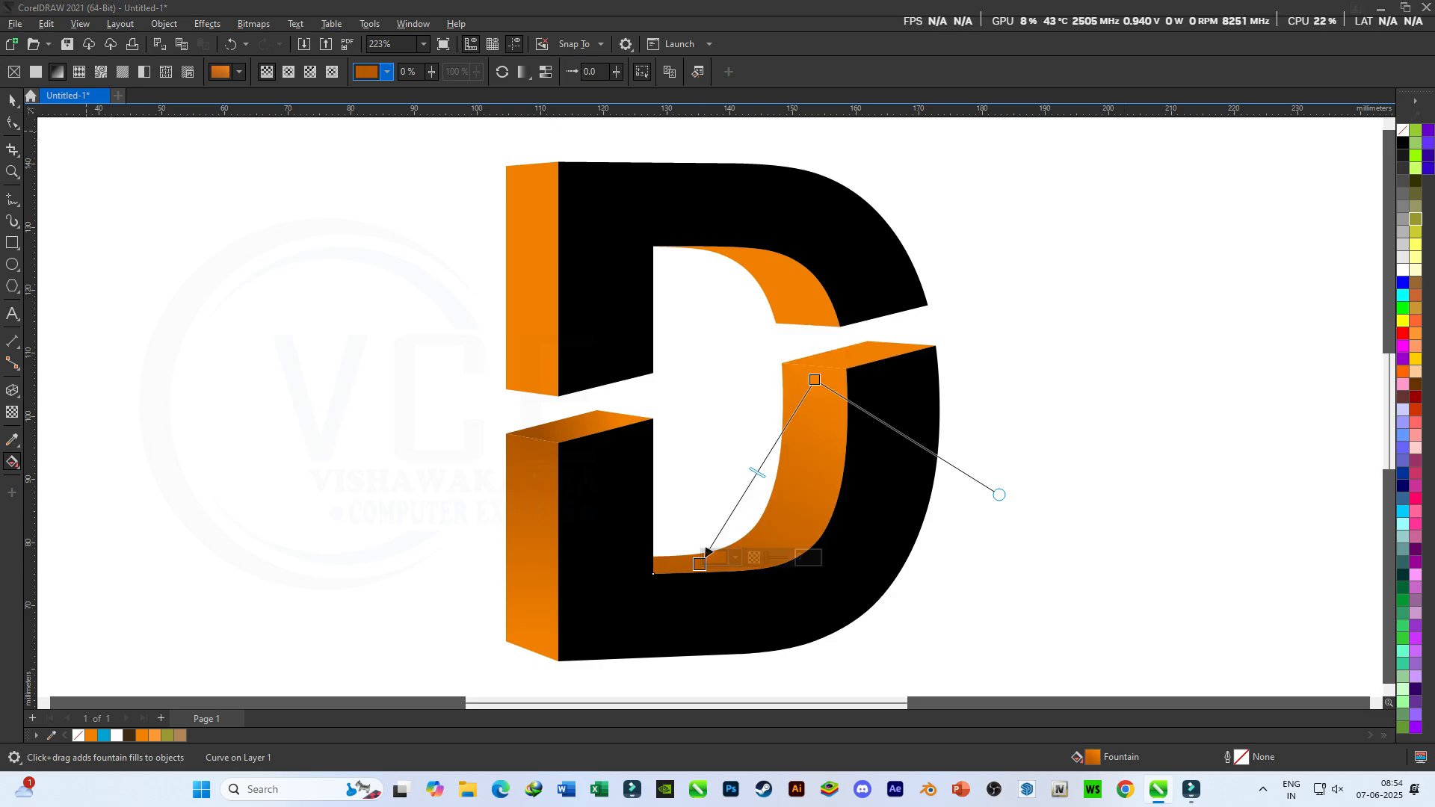
Reorient the inner curved side face's fountain fill to run from orange at its base to dark orange at its upper end.
mouse_move(815, 379)
mouse_down()
mouse_move(758, 552)
mouse_move(819, 393)
mouse_move(809, 377)
mouse_up()
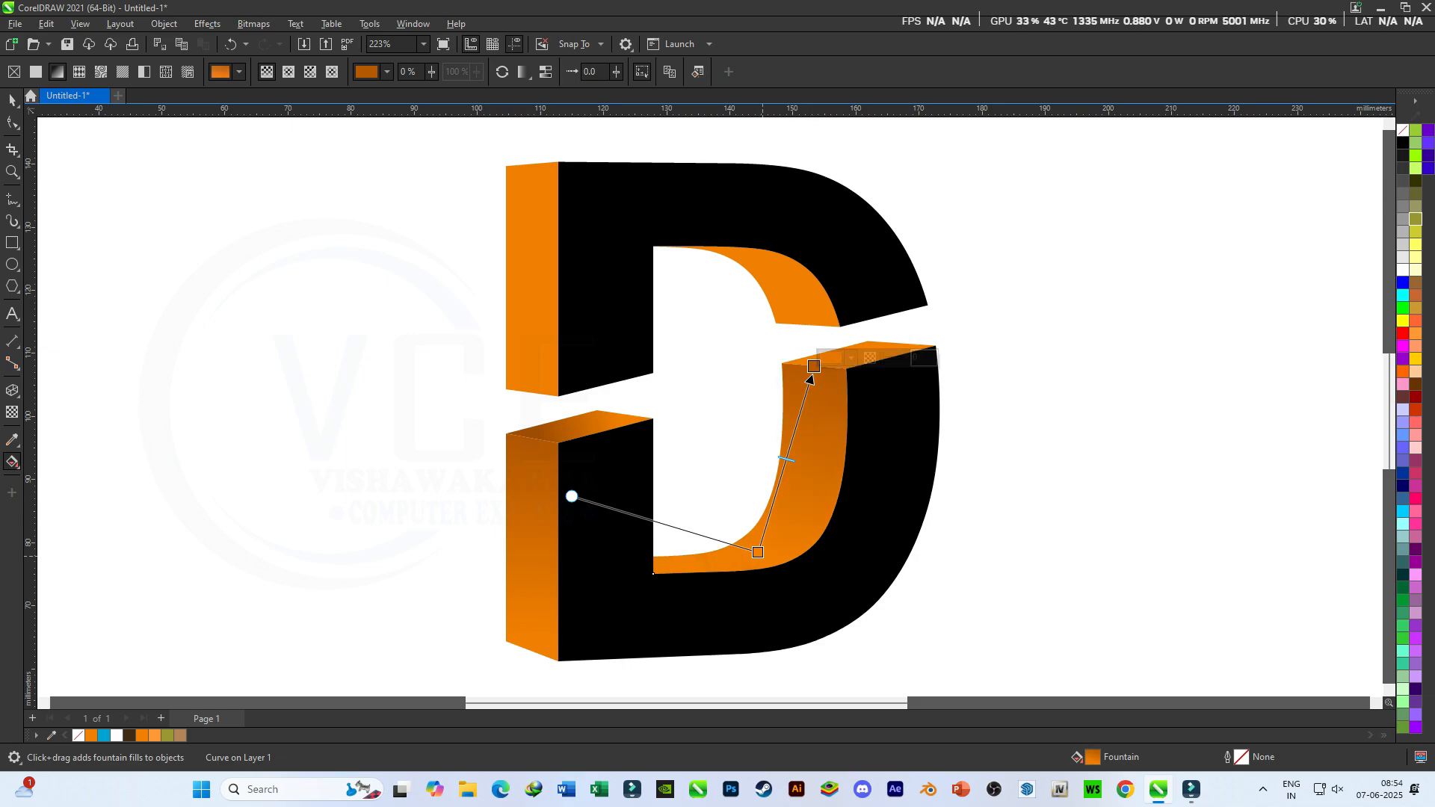
drag(758, 552, 767, 580)
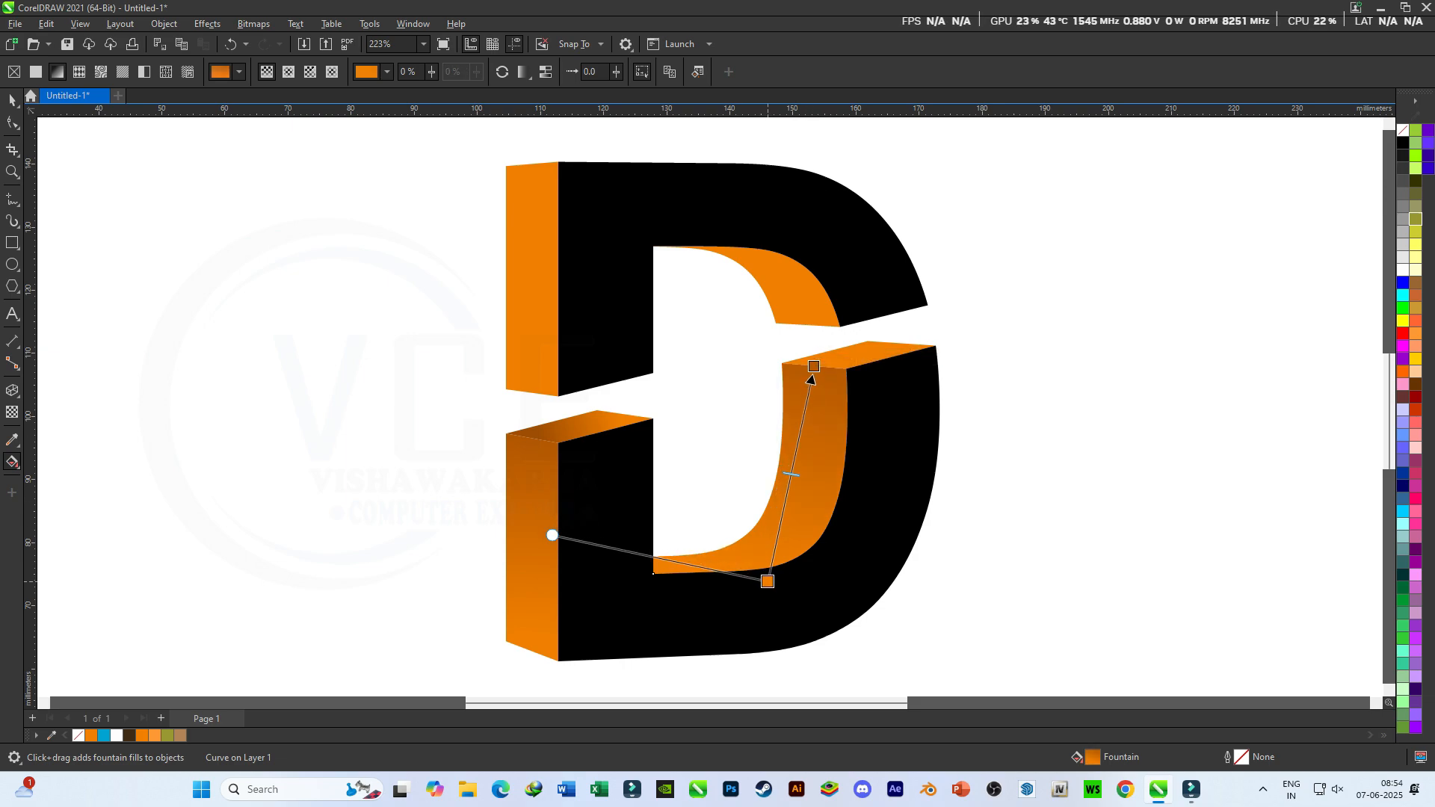
click(1019, 509)
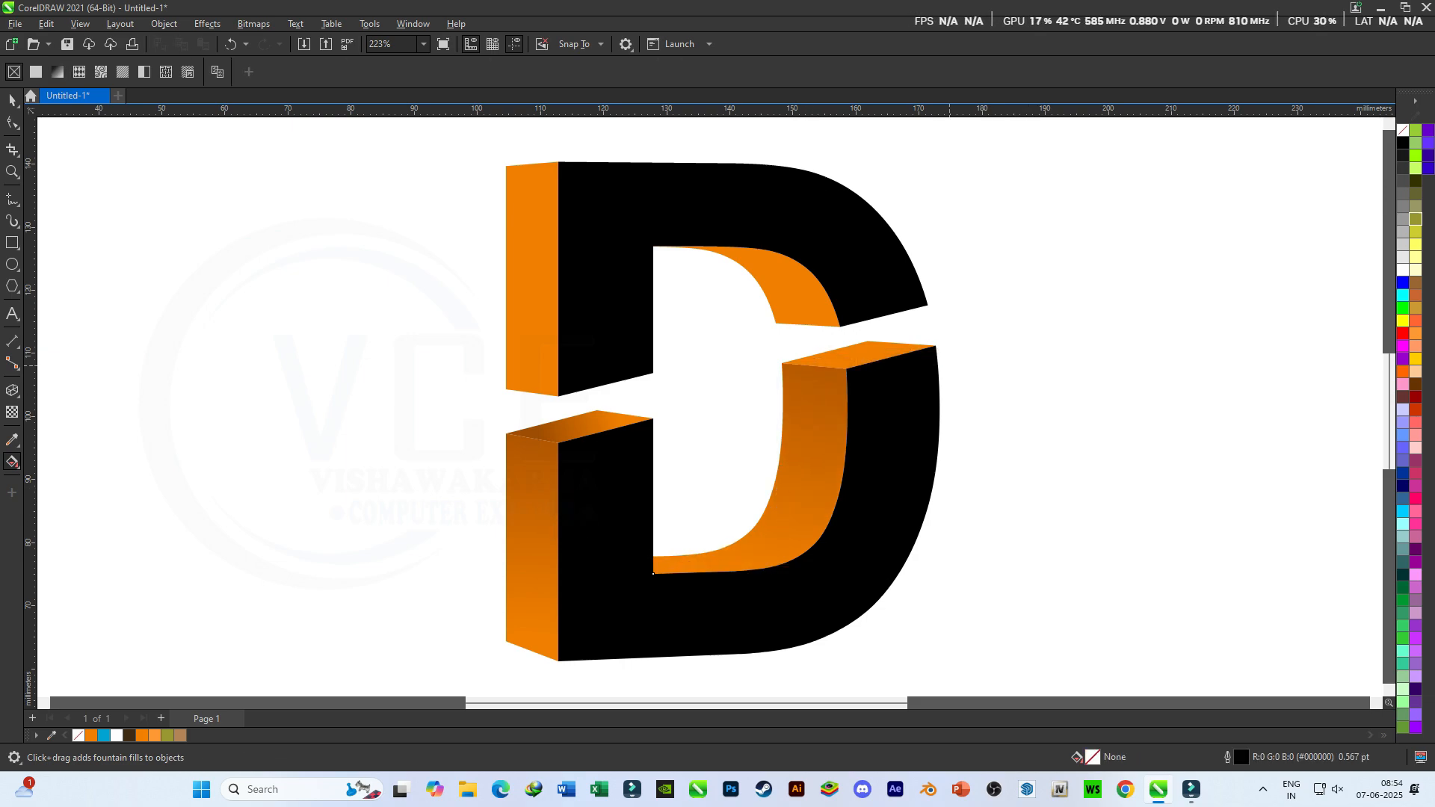
Apply a fountain fill to the slanted top face of the lower-right arm, from orange at its right to dark orange C8 M64 Y100 K38.
click(897, 345)
drag(897, 343, 831, 367)
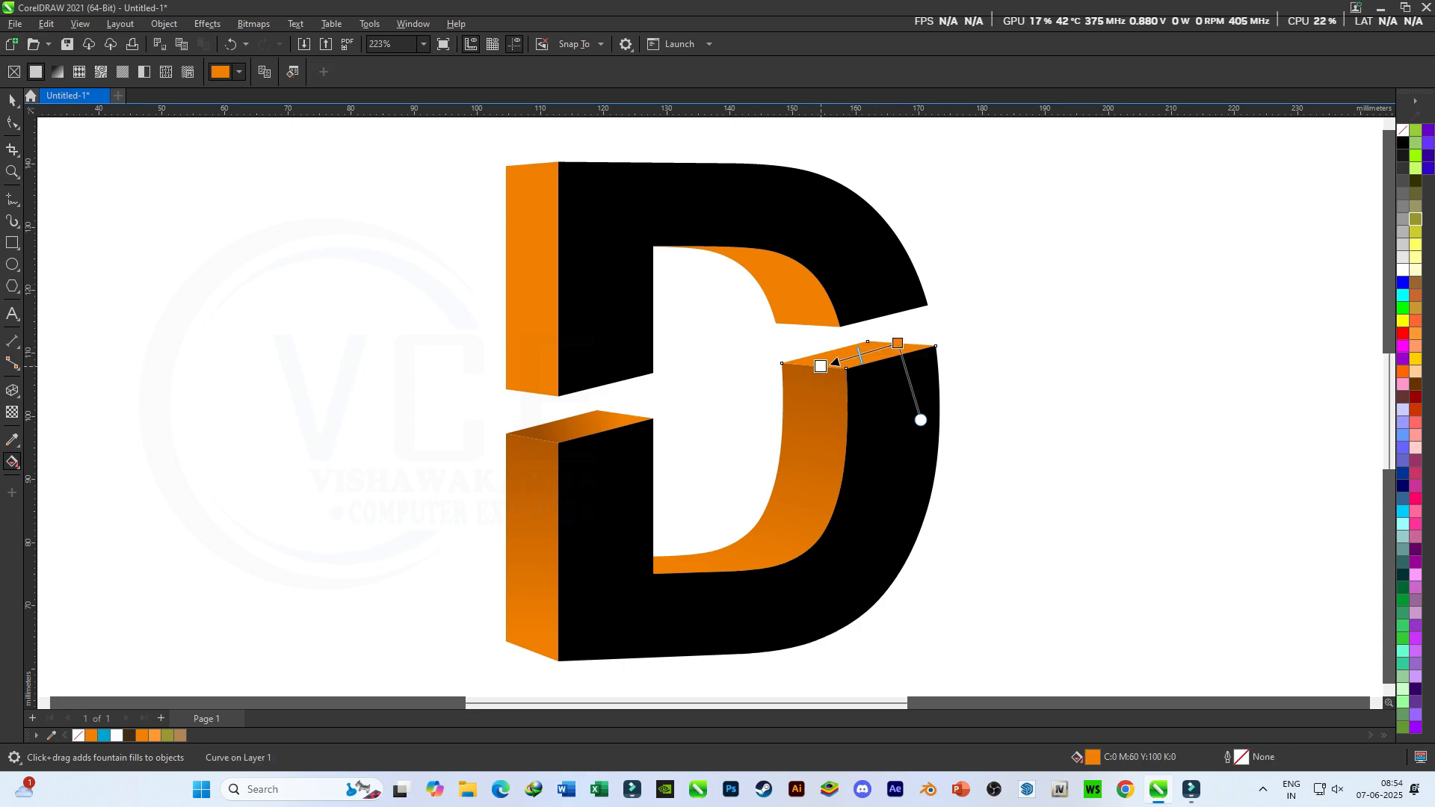
click(811, 384)
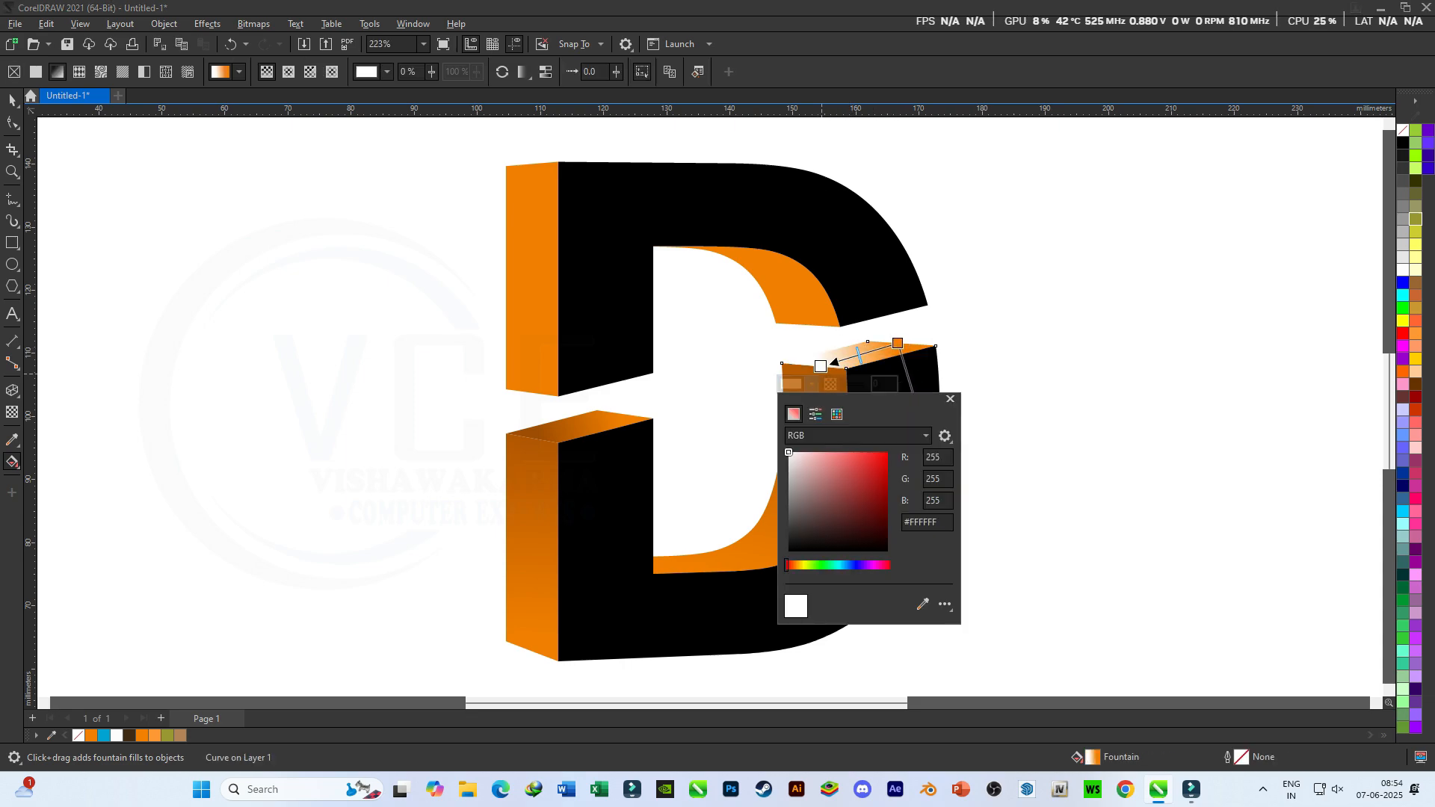
click(922, 604)
click(760, 555)
click(877, 489)
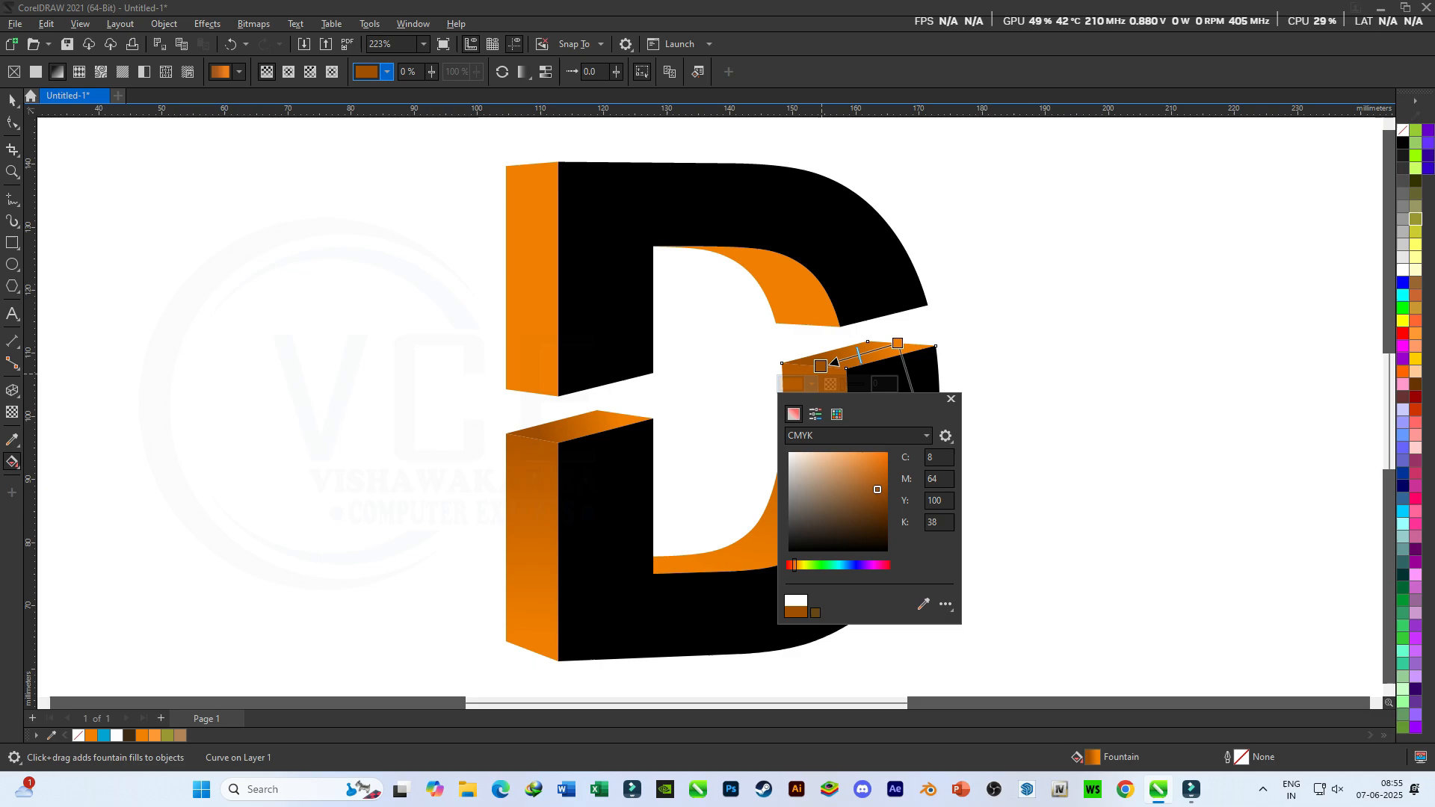
key(Return)
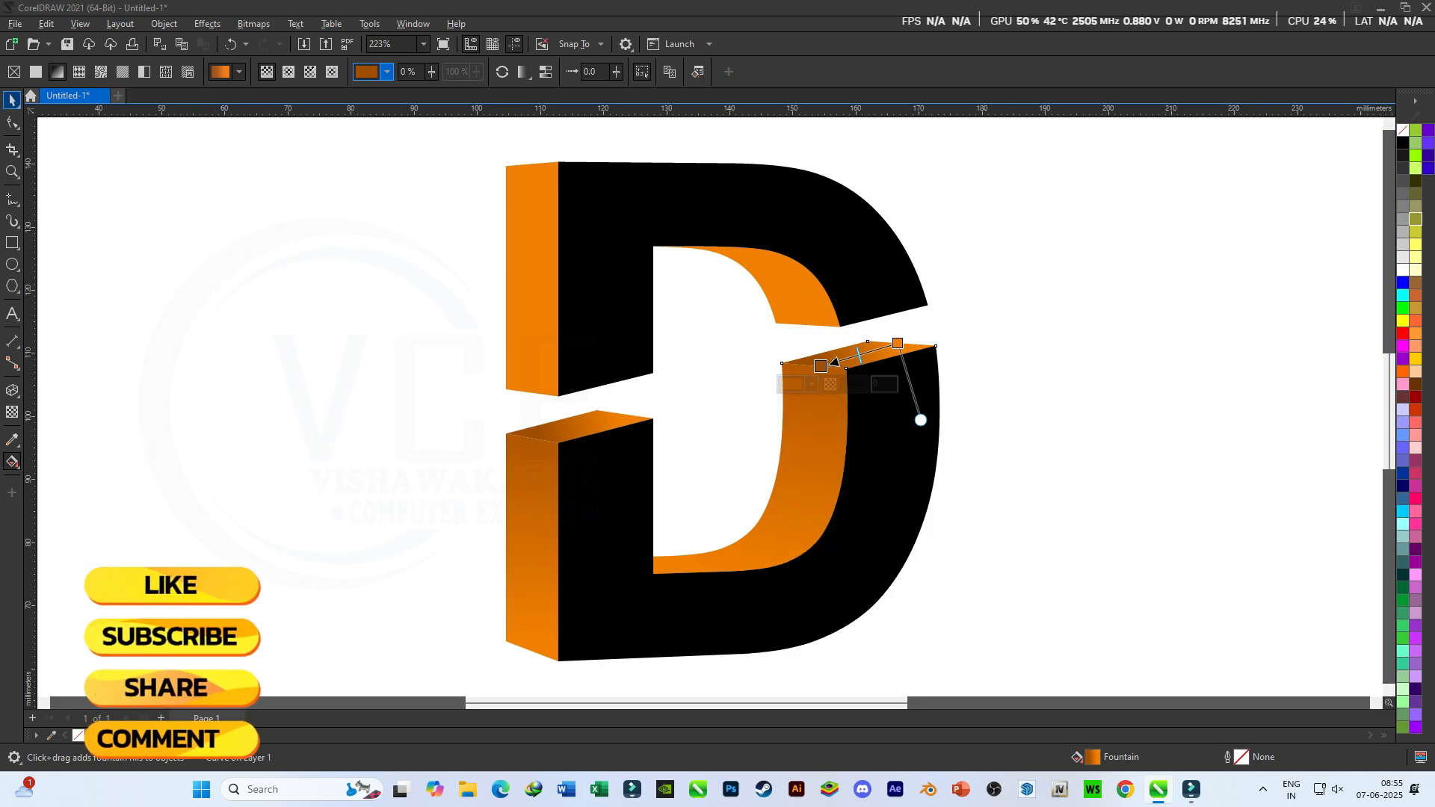
key(space)
key(space)
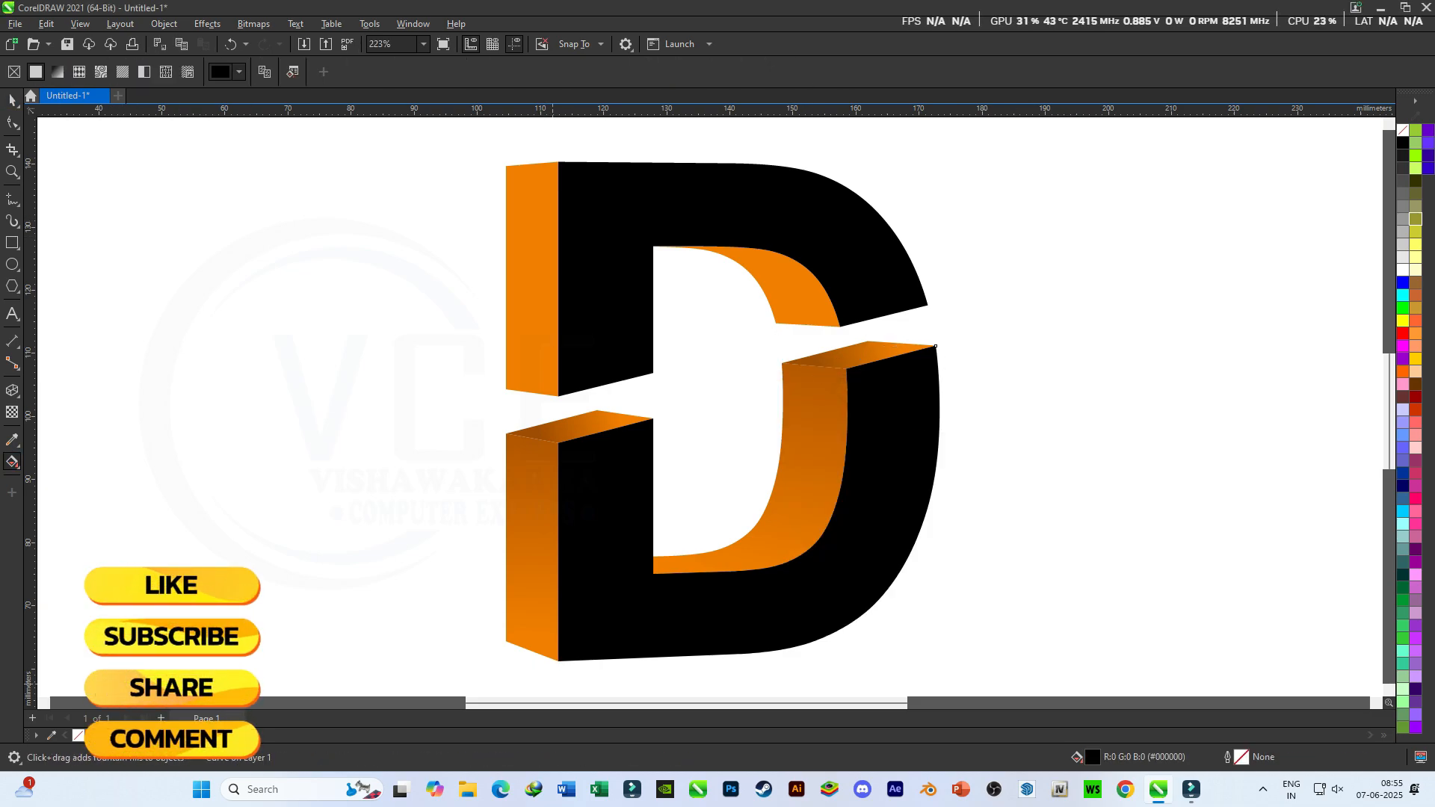
Apply a diagonal fountain fill to the lower front face, ending in the sampled orange C0 M60 Y100 K0 at its upper right.
drag(582, 646, 920, 386)
click(912, 402)
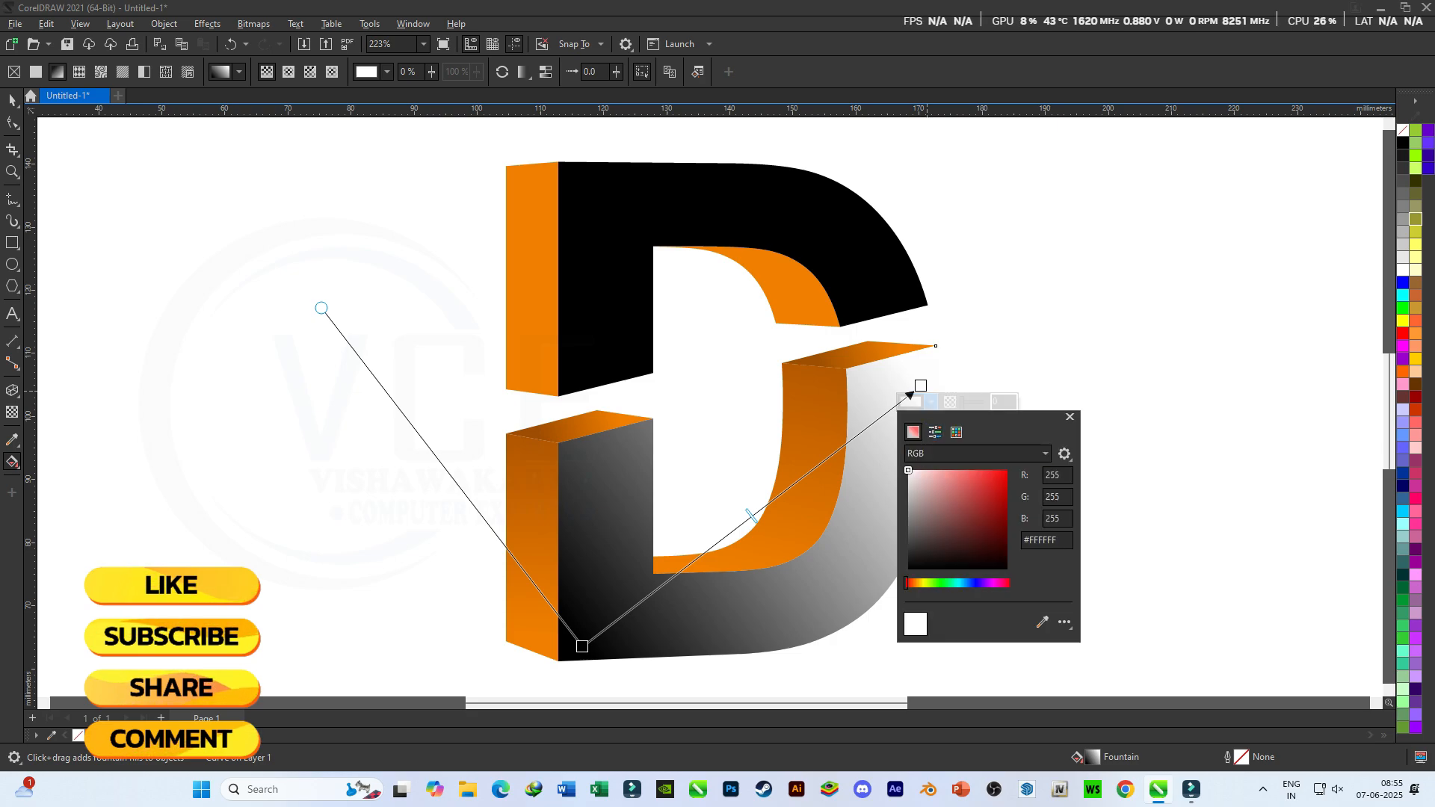
click(1041, 621)
click(769, 276)
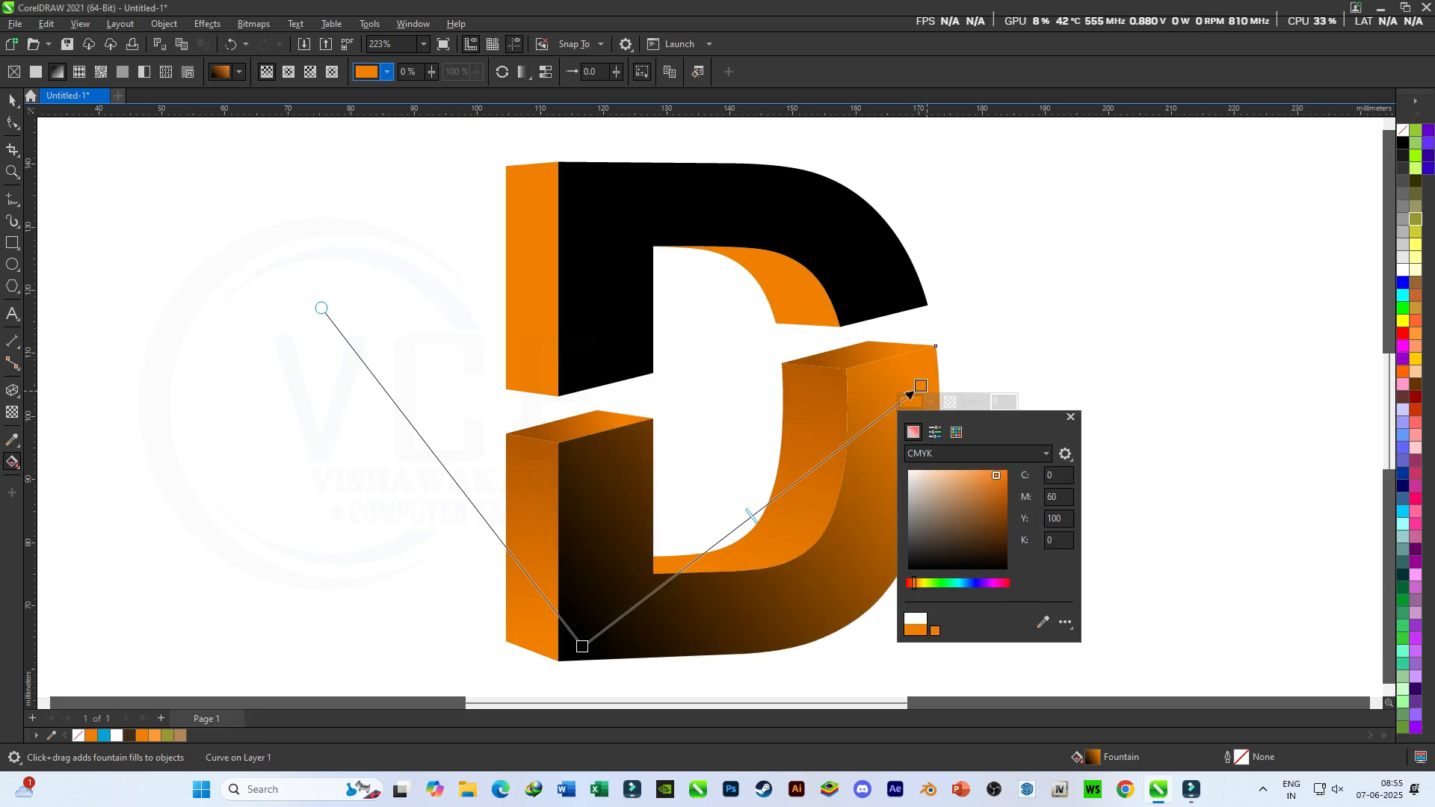
Set the start colour of the lower front face's fountain fill, at its lower-left corner, to a bright yellow-orange.
click(582, 646)
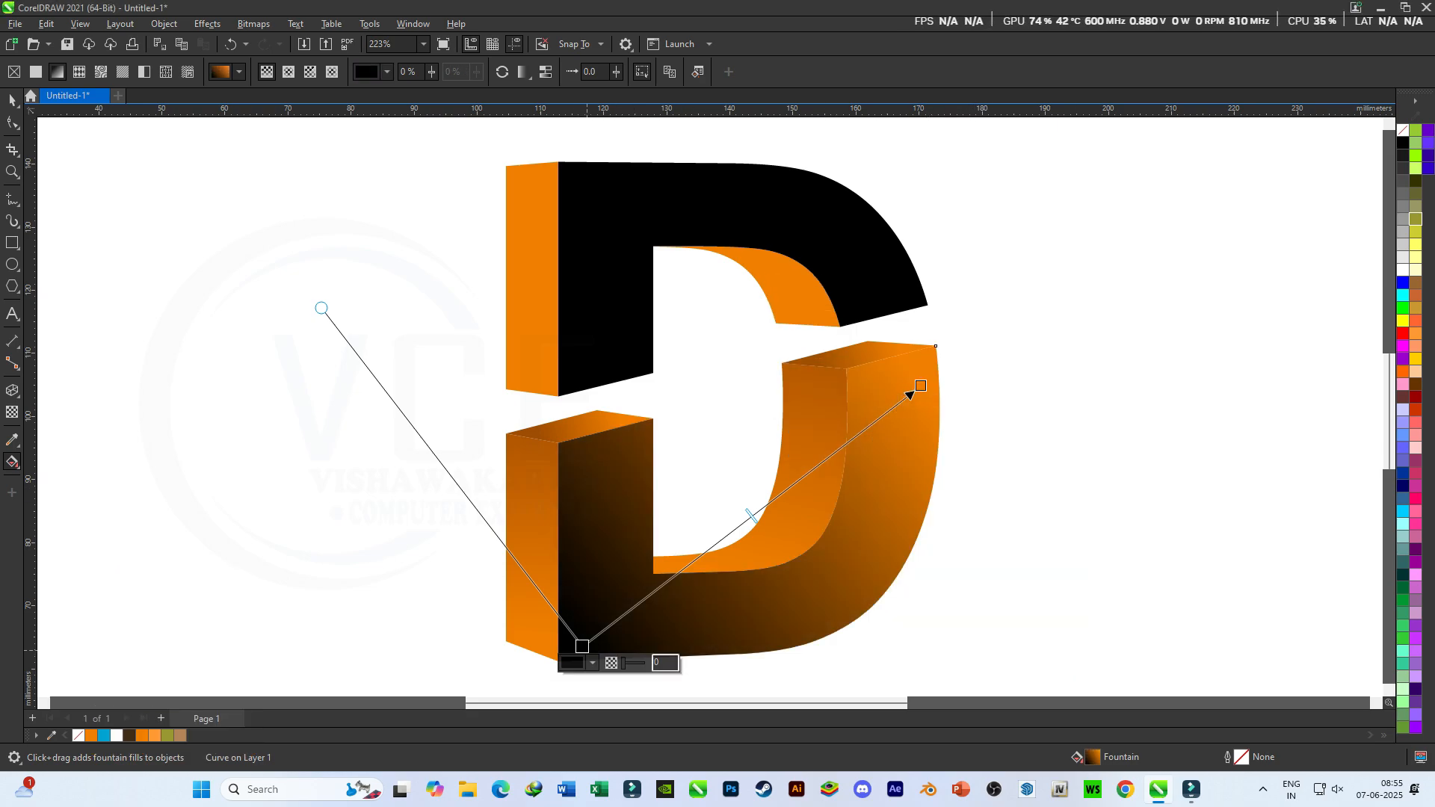
click(592, 663)
drag(656, 432, 1052, 397)
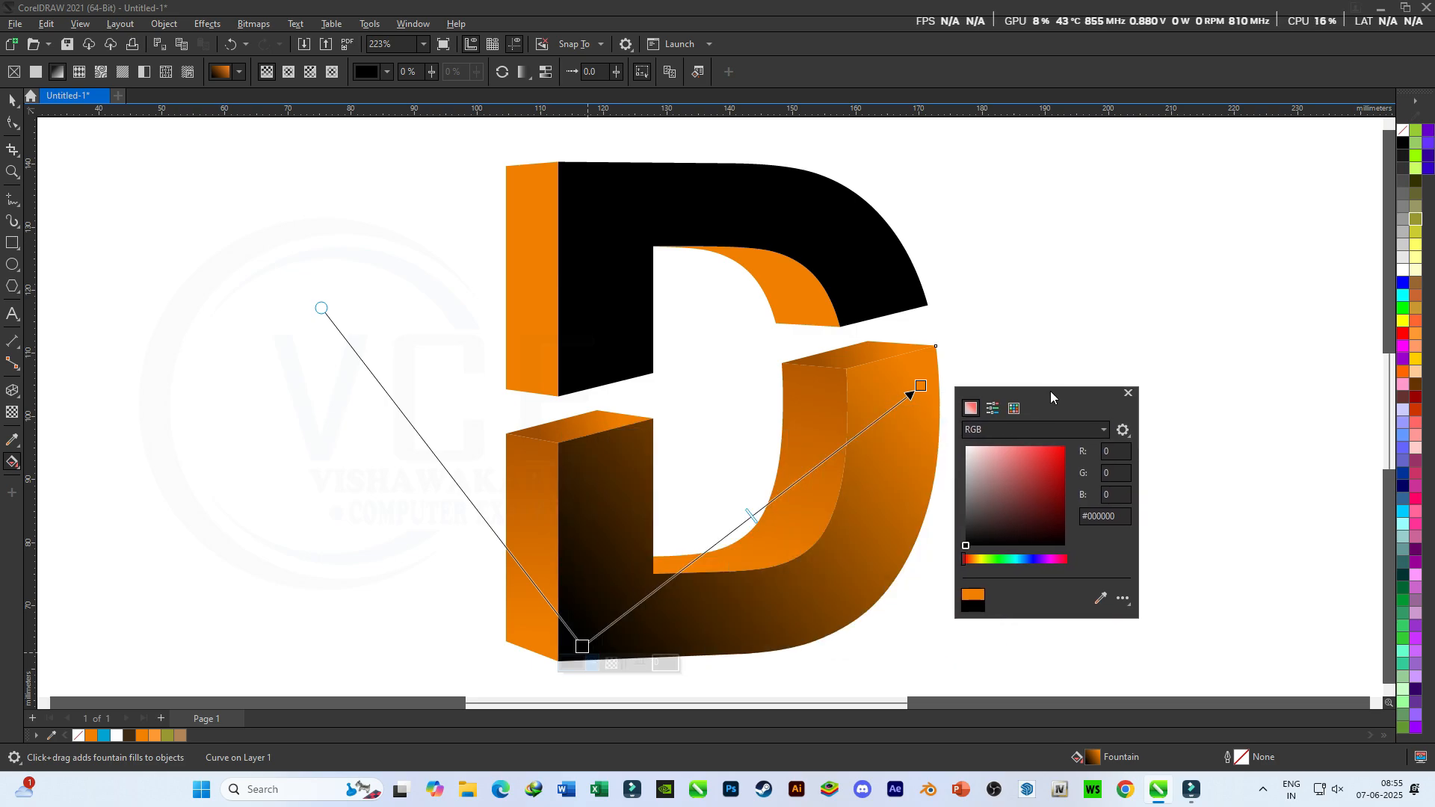
click(972, 559)
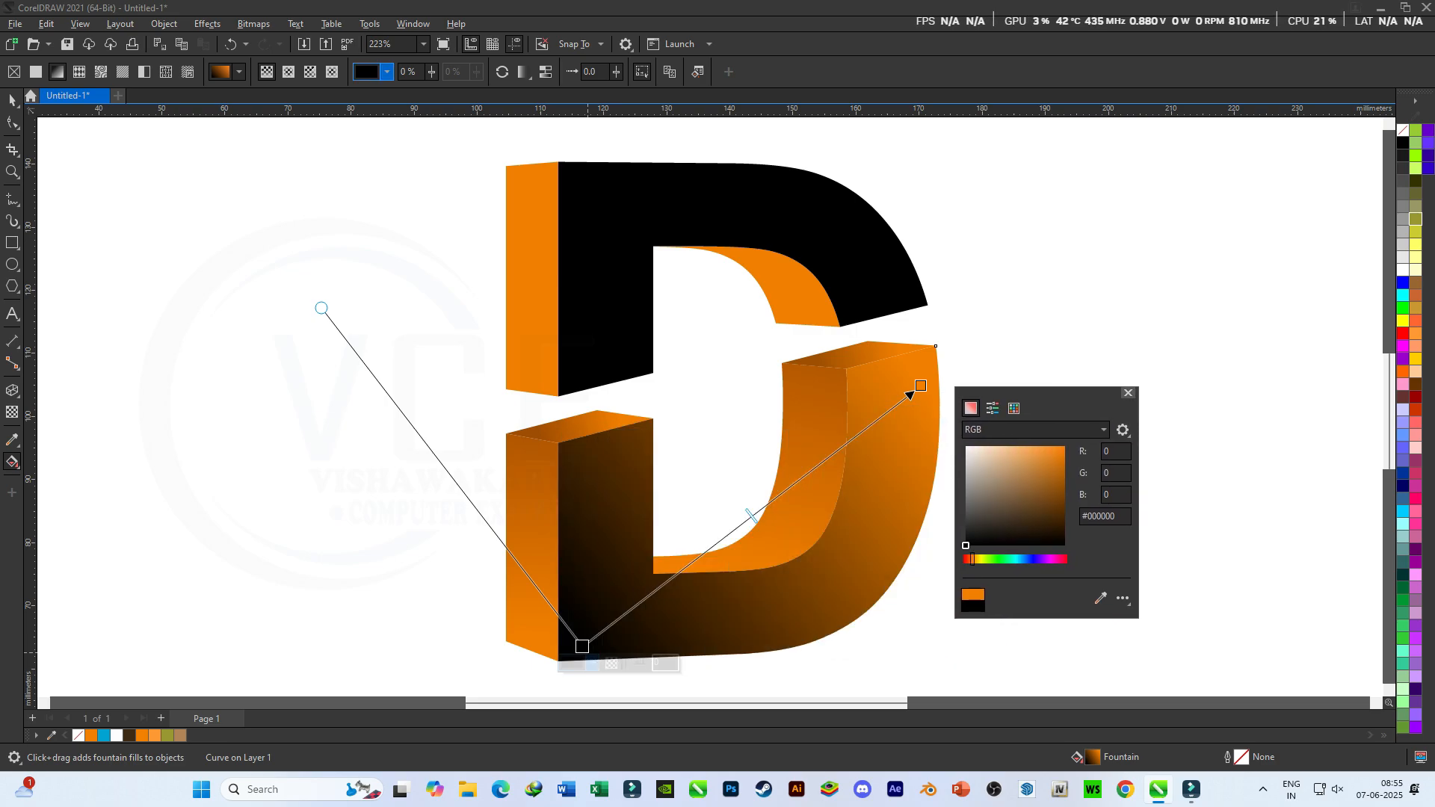
drag(1065, 451, 1064, 446)
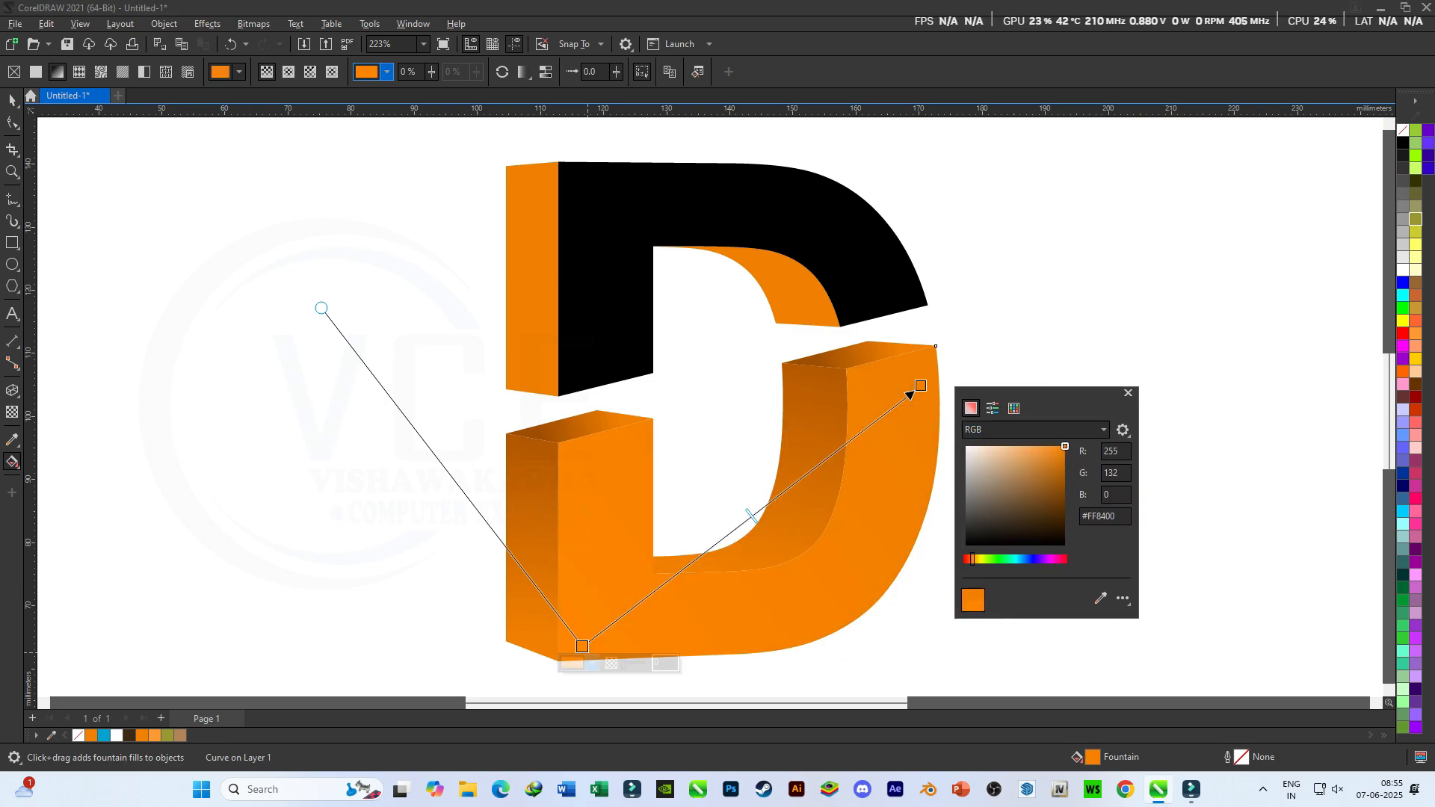
click(977, 559)
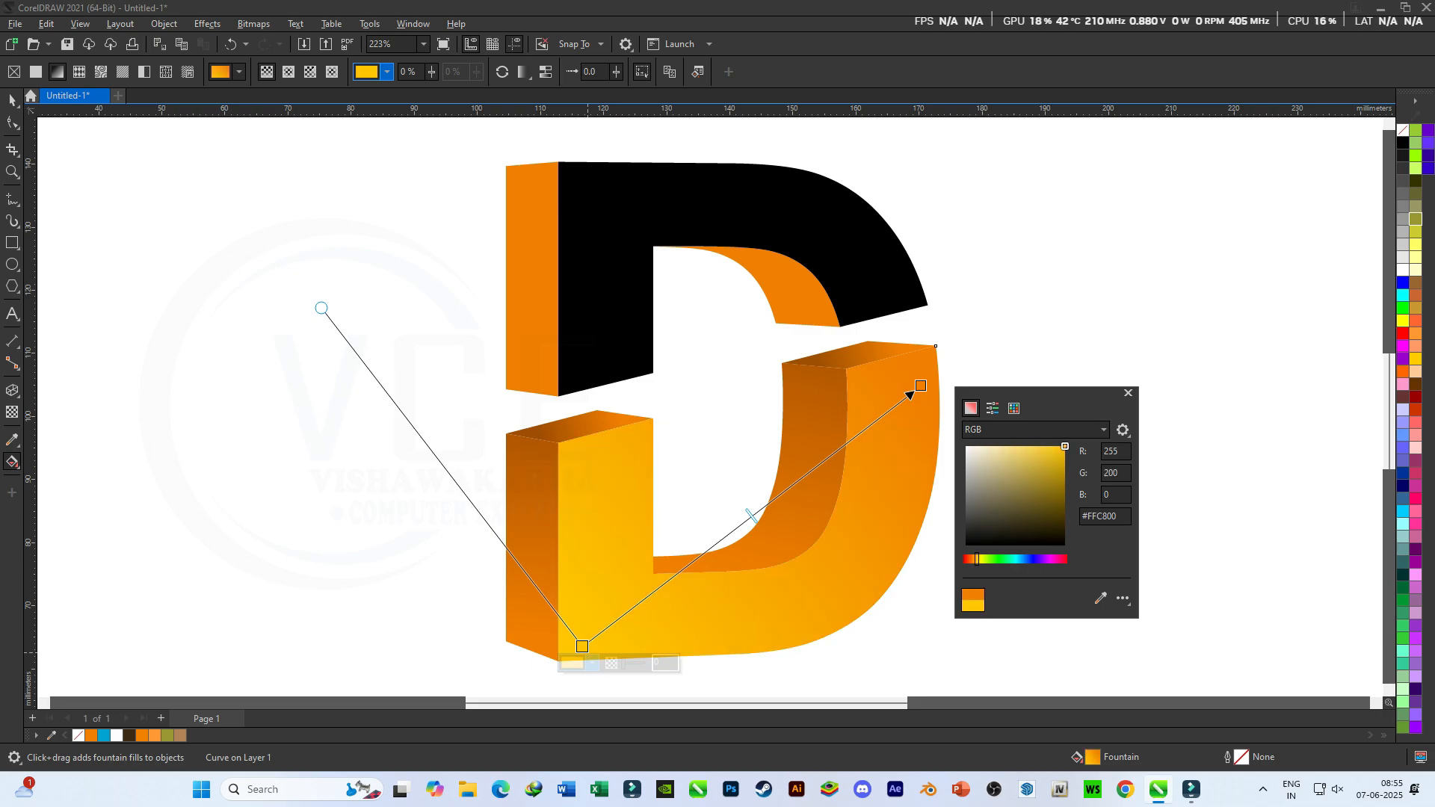
click(974, 559)
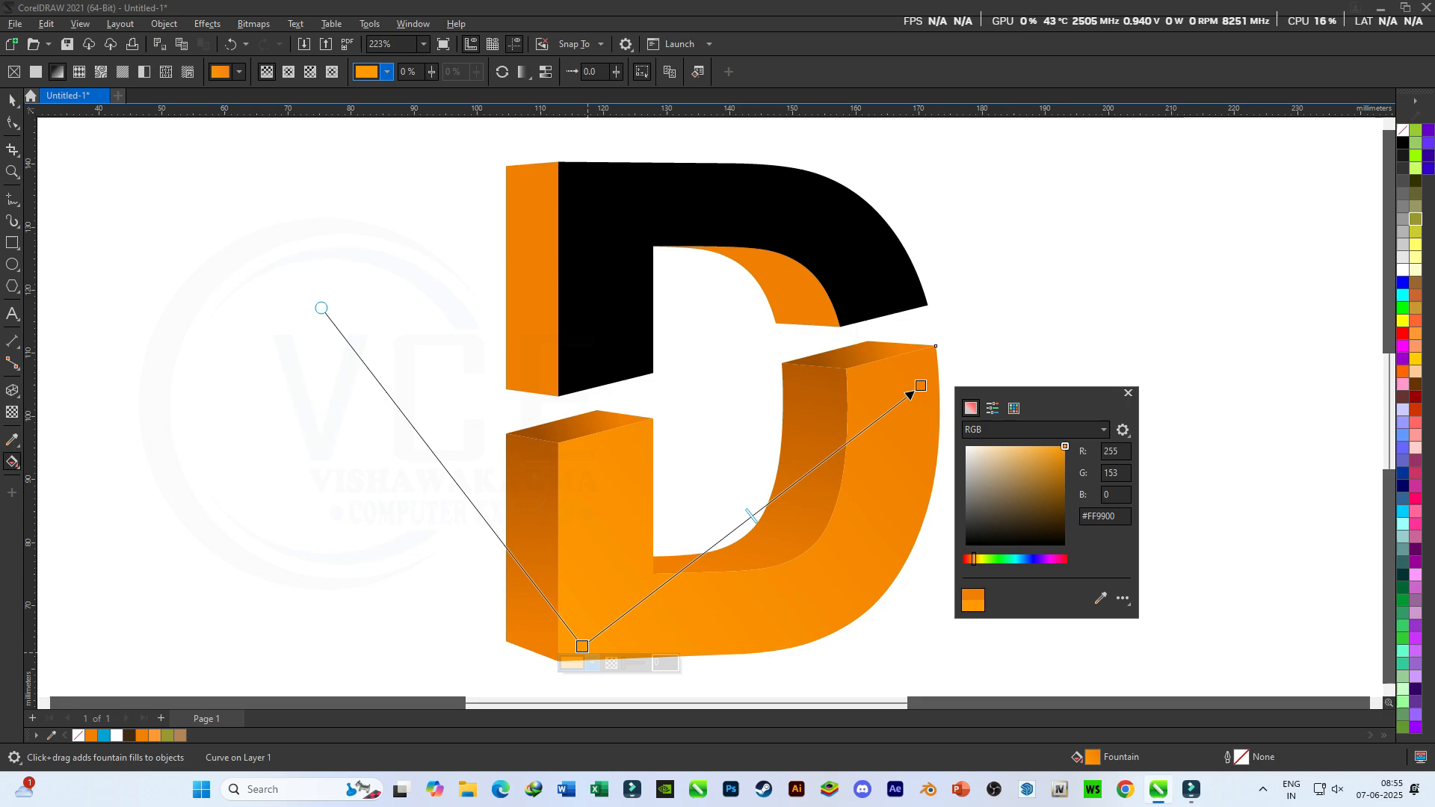
drag(974, 559, 977, 559)
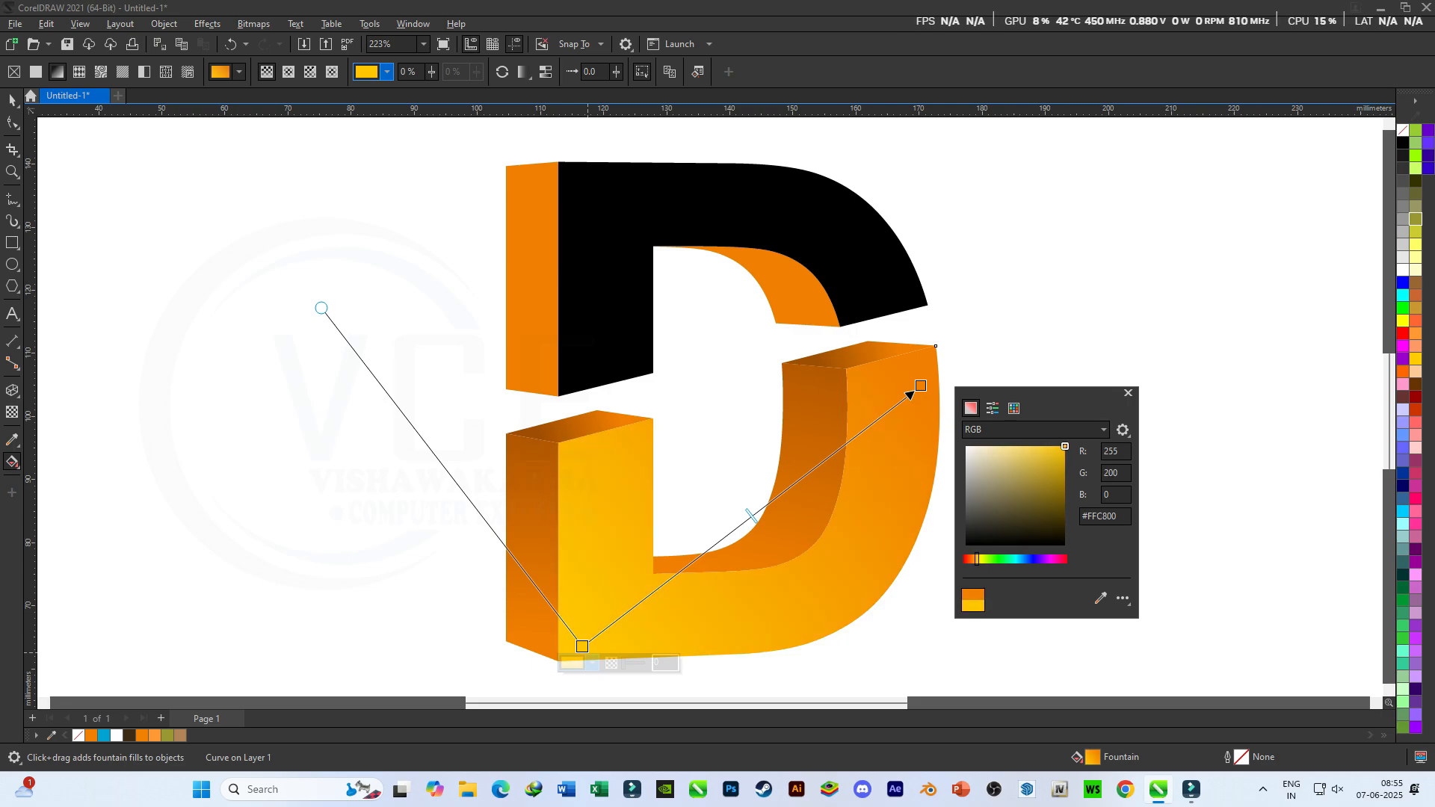
drag(976, 559, 976, 559)
key(Escape)
key(Escape)
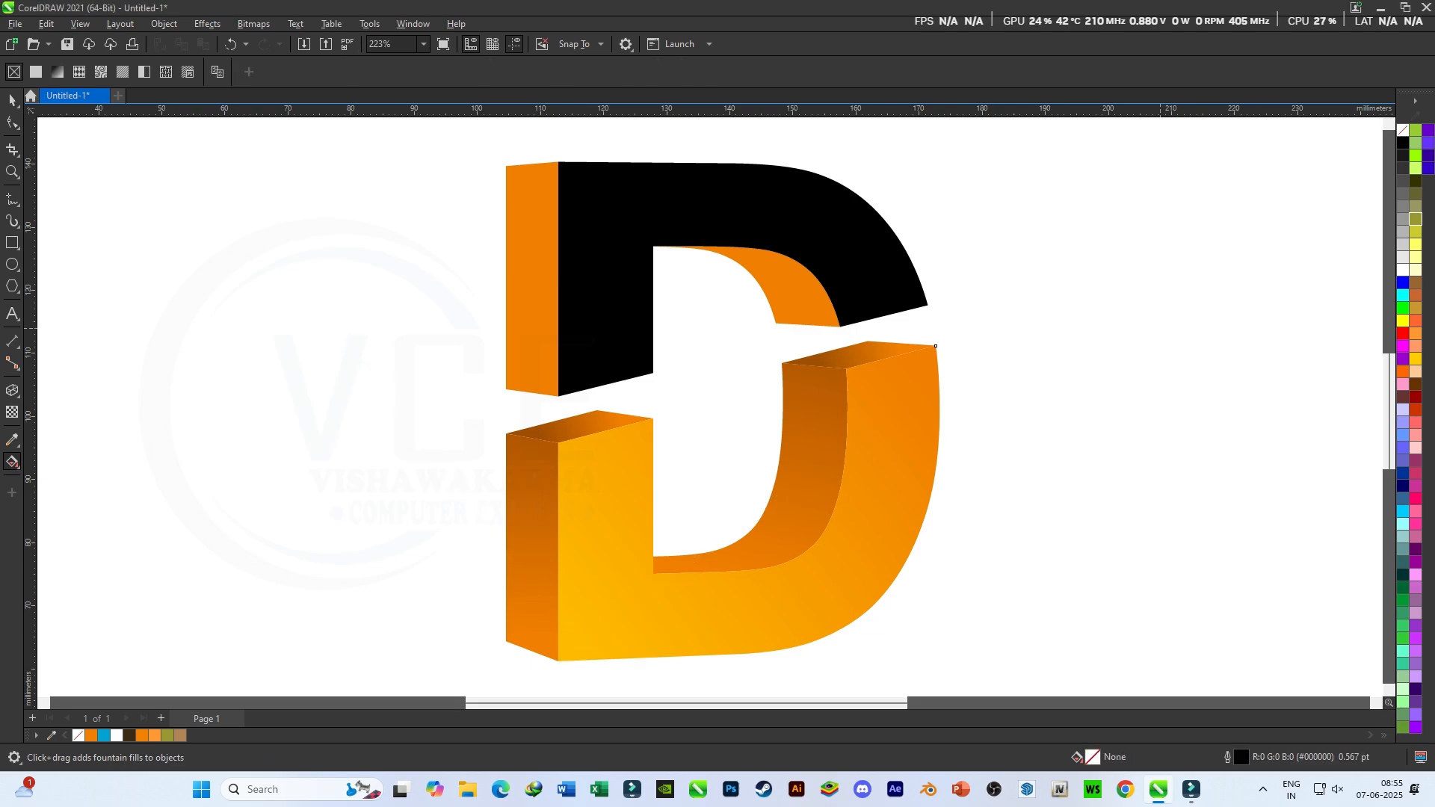
Apply a vertical fountain fill to the upper-left side face, ending in a light grey sampled from the colour palette at its top.
scroll(782, 591, down, 1)
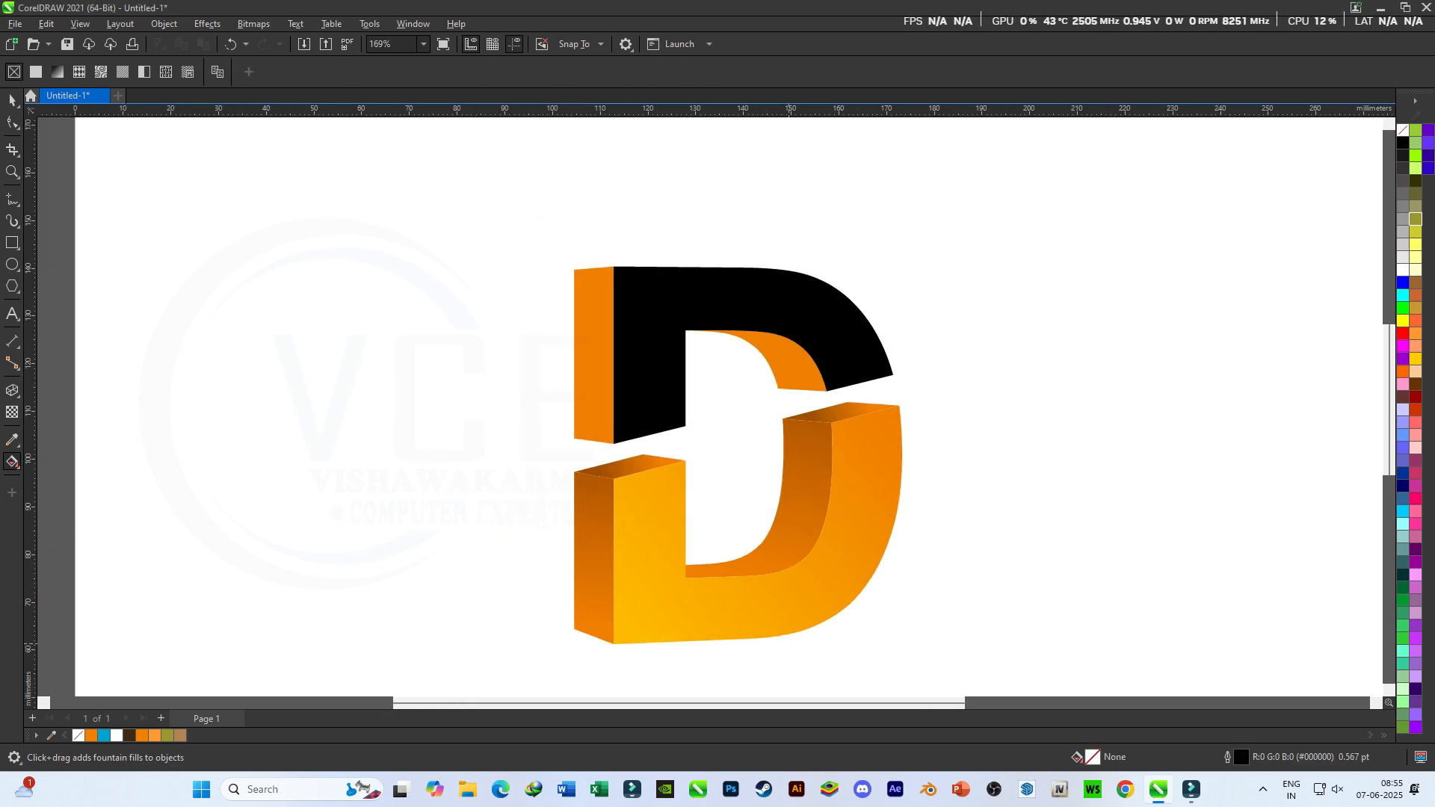
click(584, 362)
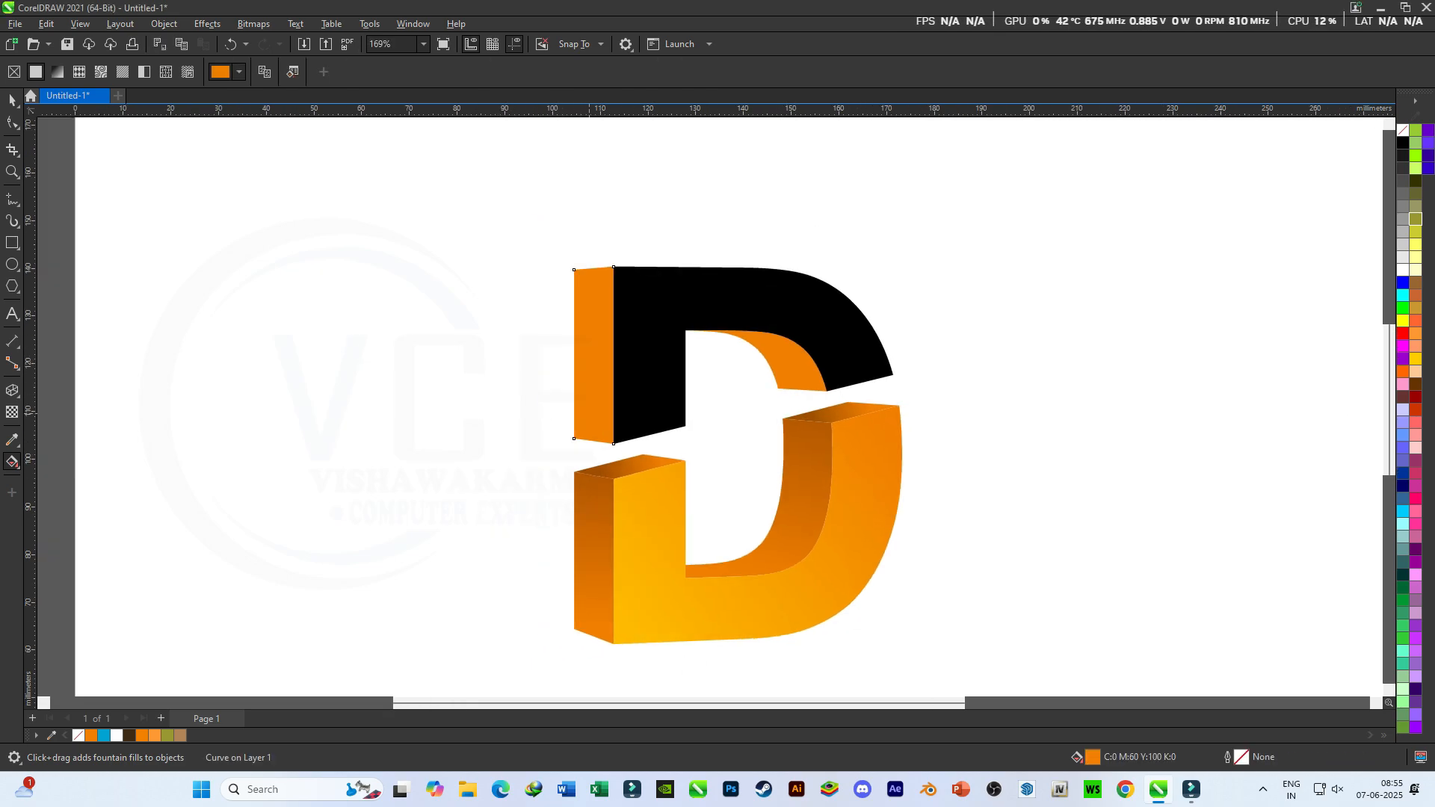
drag(594, 441, 594, 268)
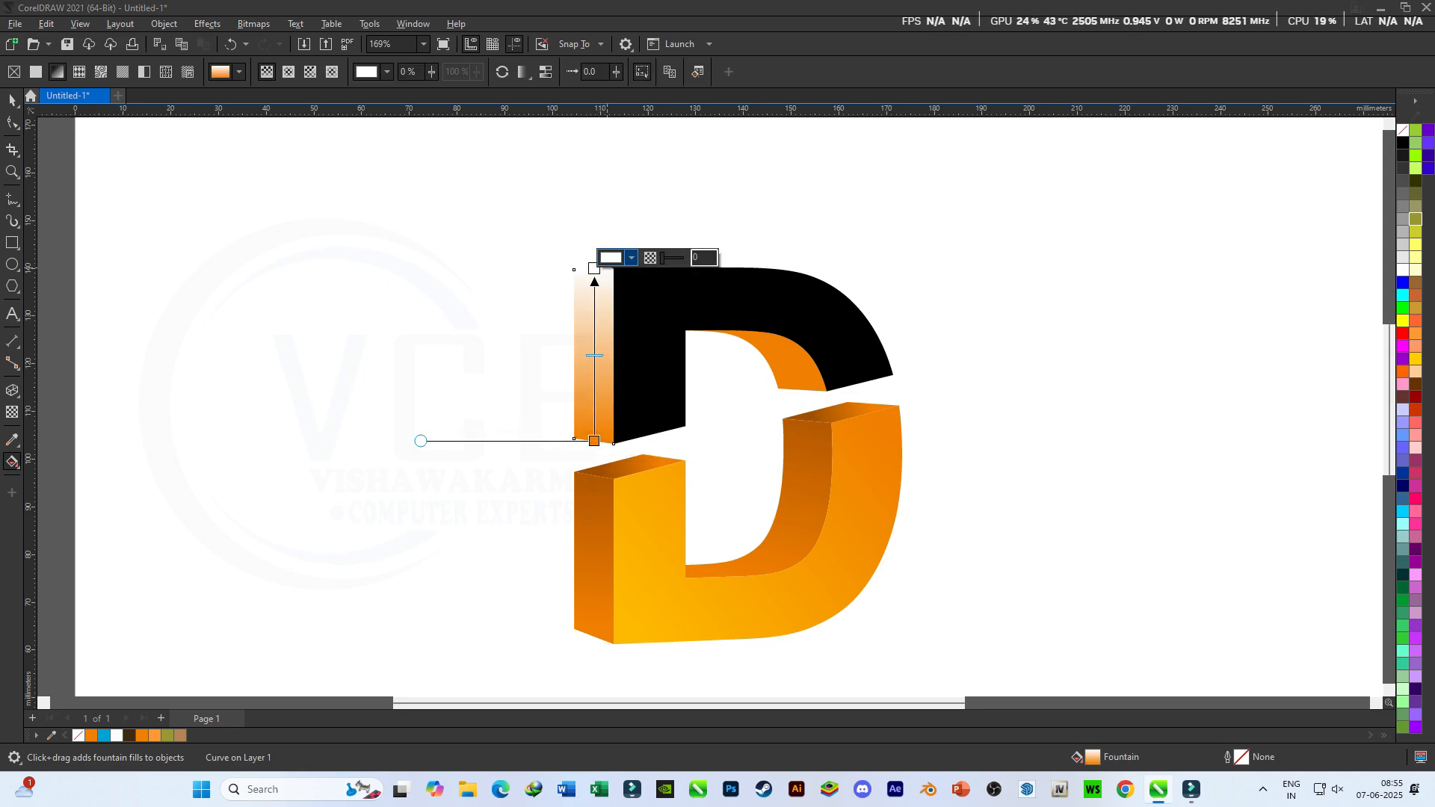
click(632, 258)
click(742, 479)
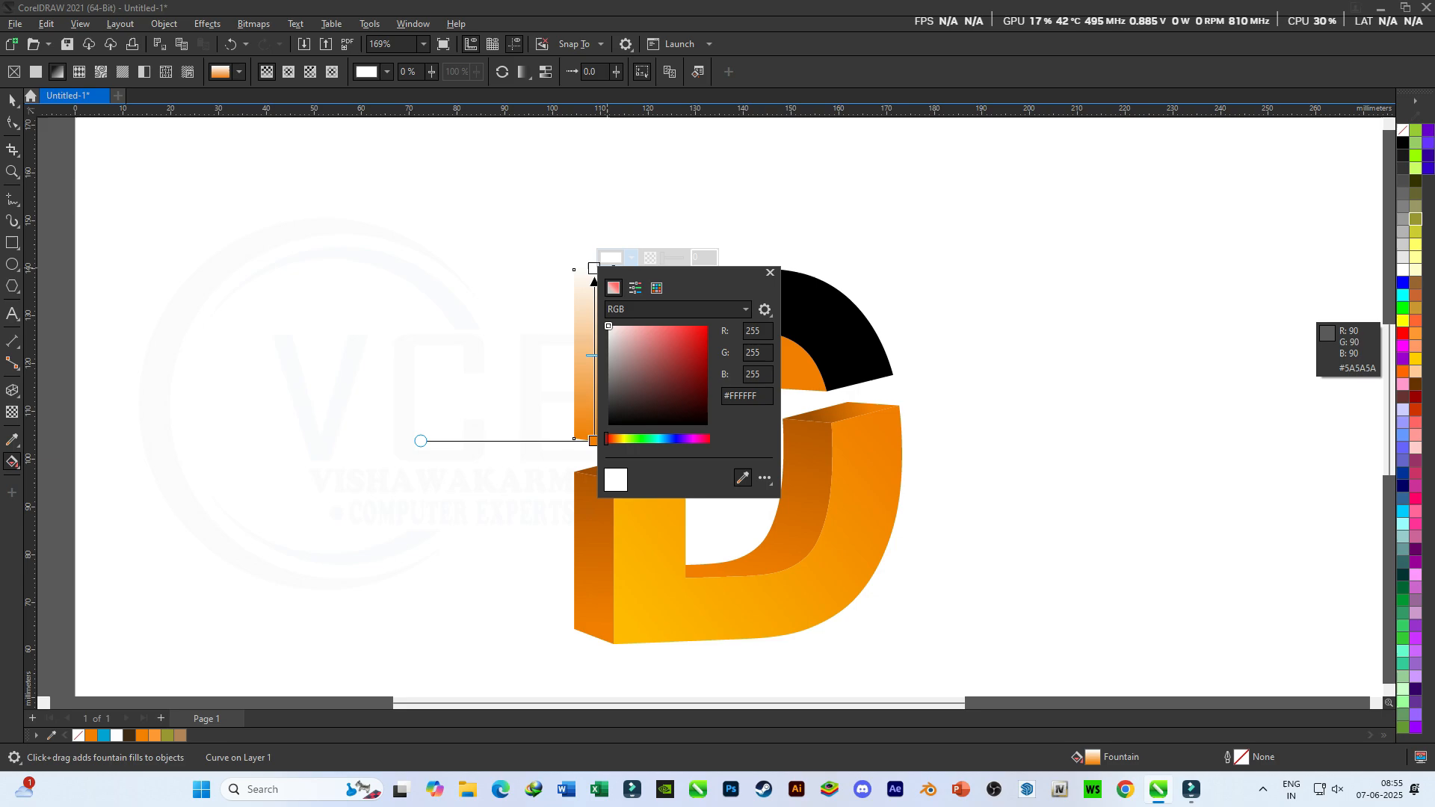
click(1404, 249)
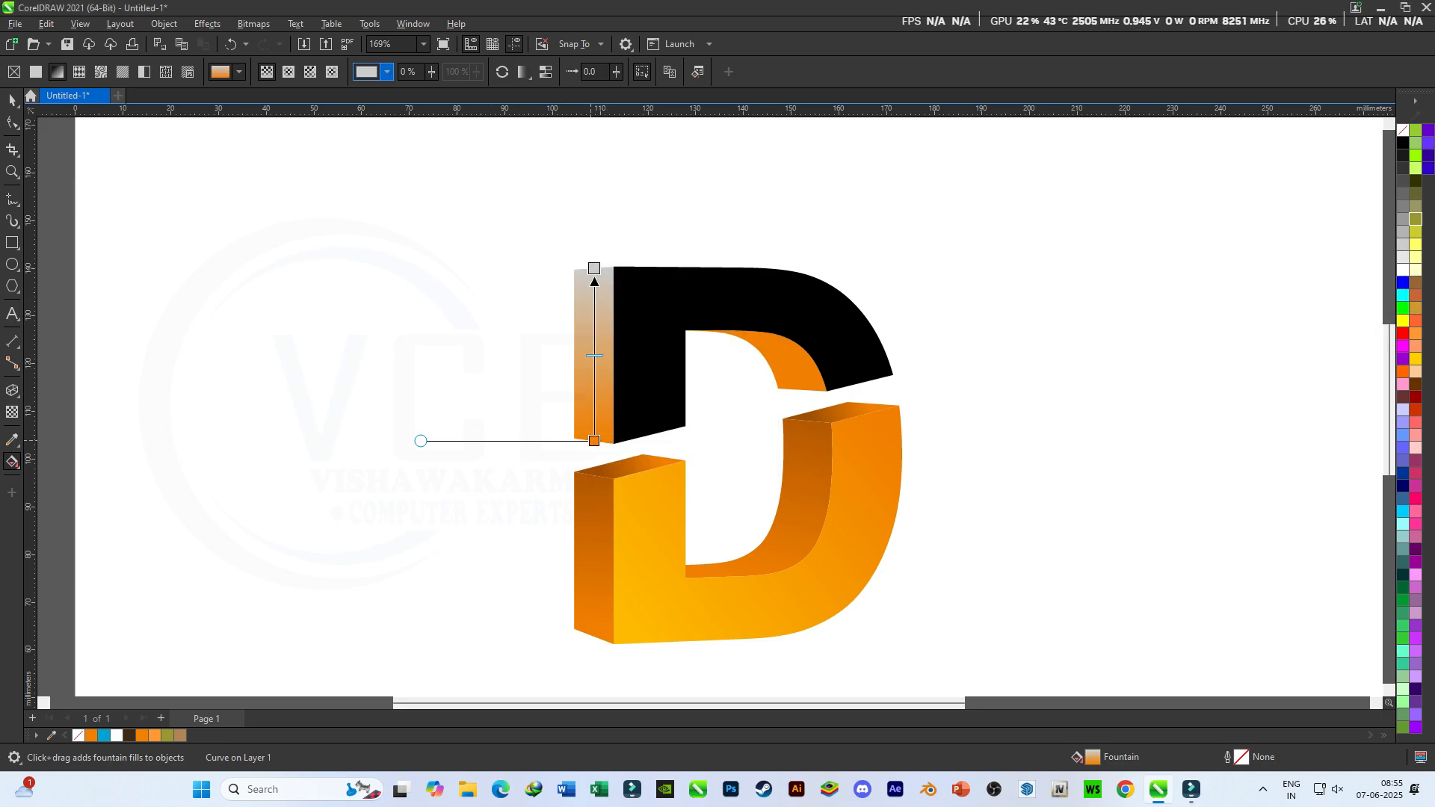
Set the base colour of the upper-left side face's fountain fill to a medium grey sampled from the colour palette.
click(594, 441)
click(632, 431)
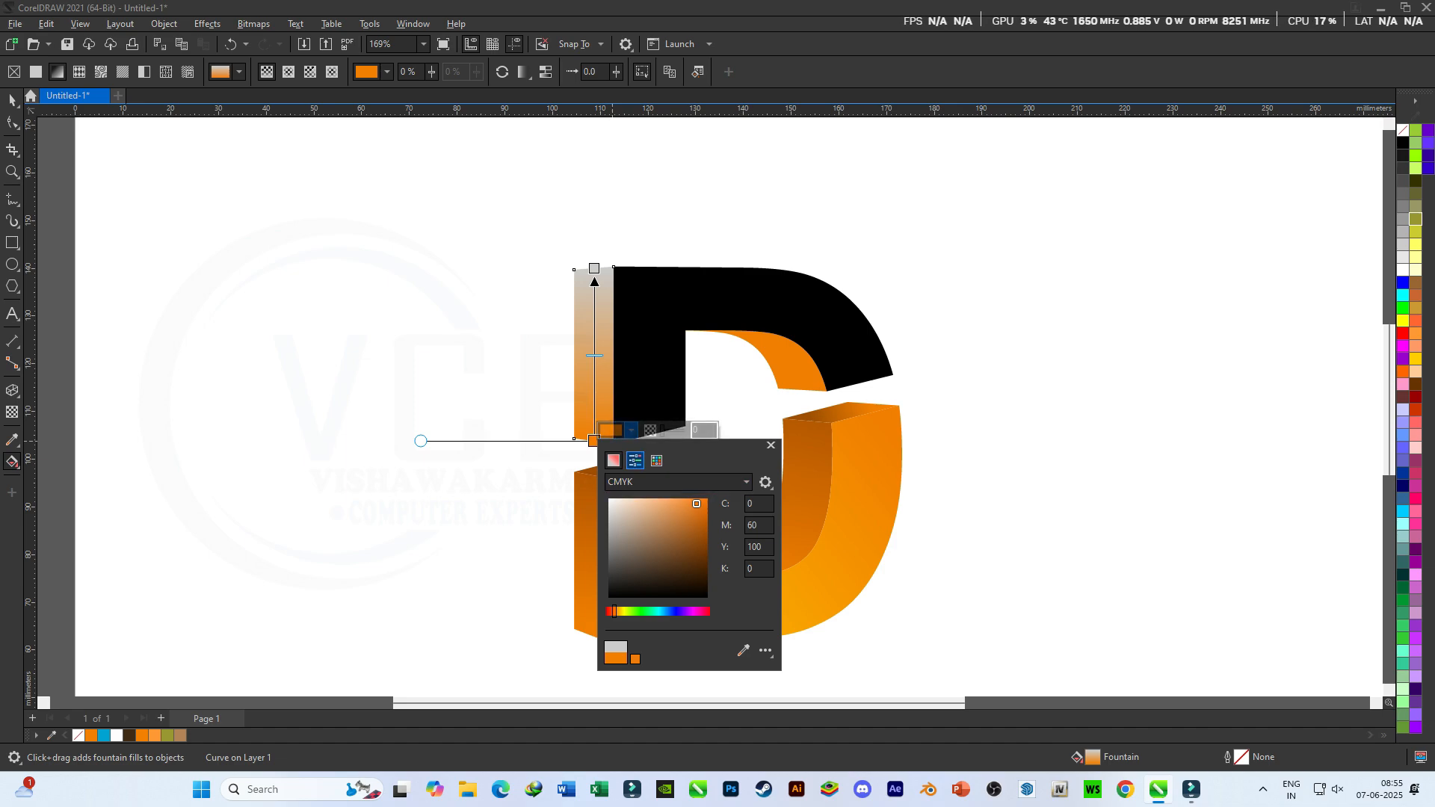
click(635, 460)
click(657, 461)
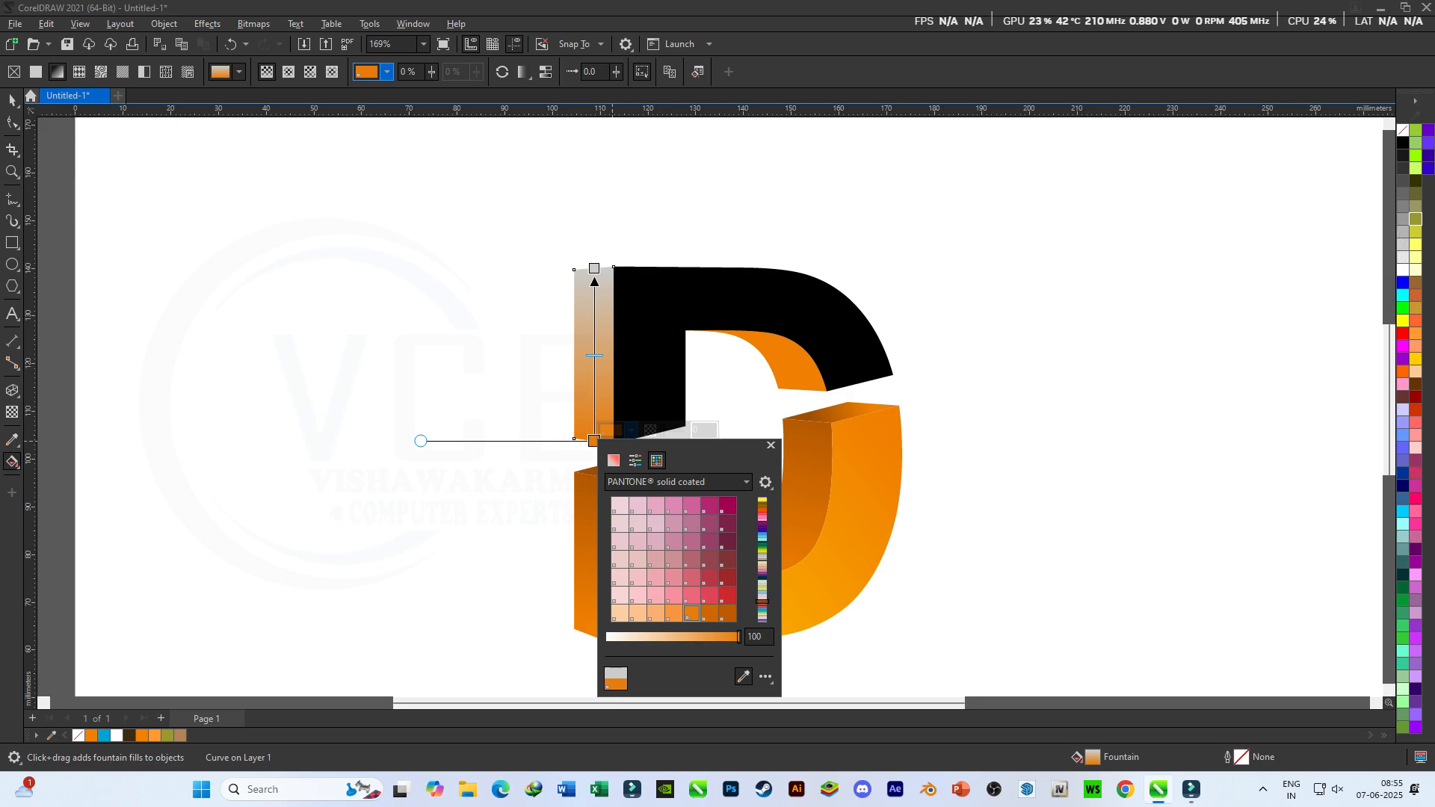
click(1402, 228)
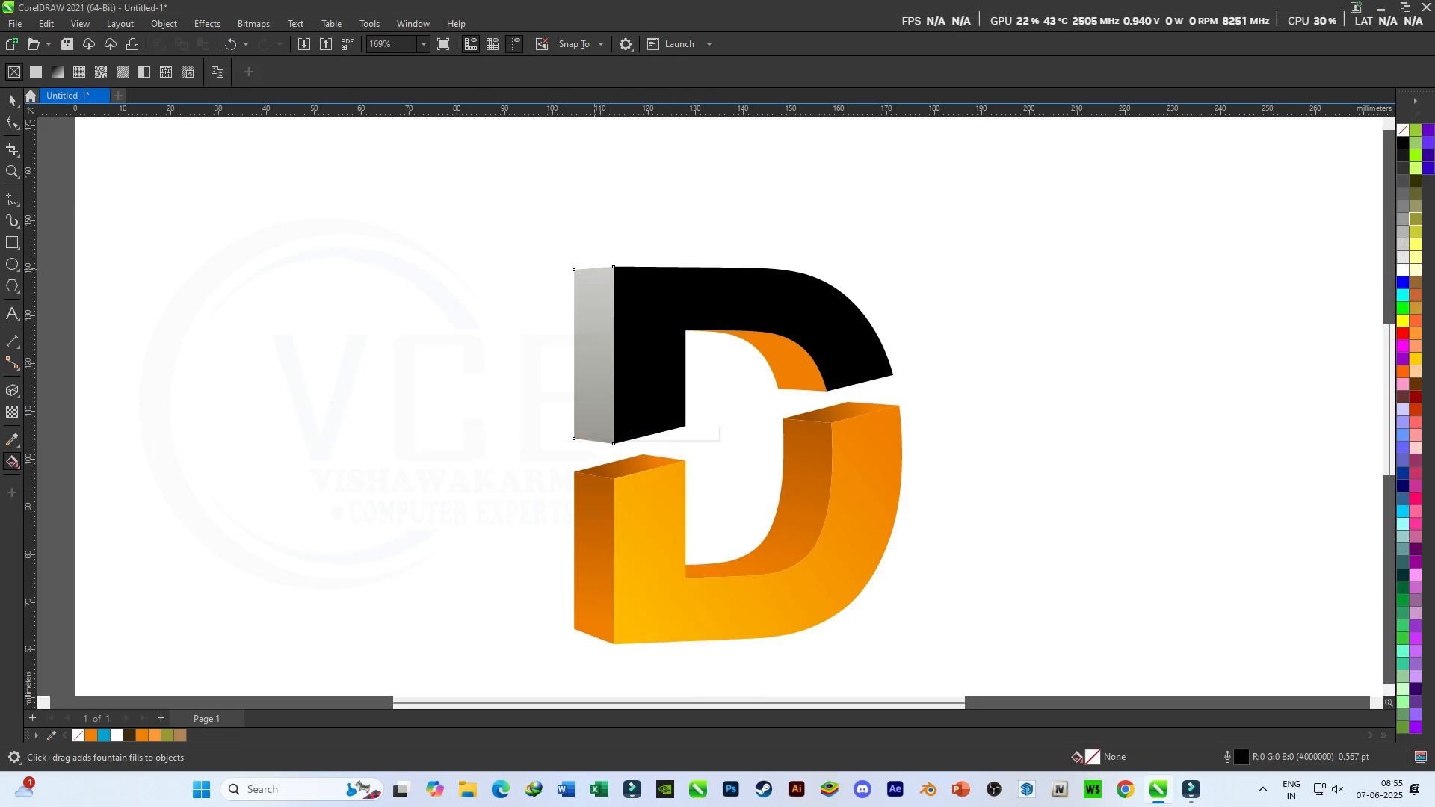
Change the top colour of the upper-left side face's fountain fill to a dark grey.
click(595, 268)
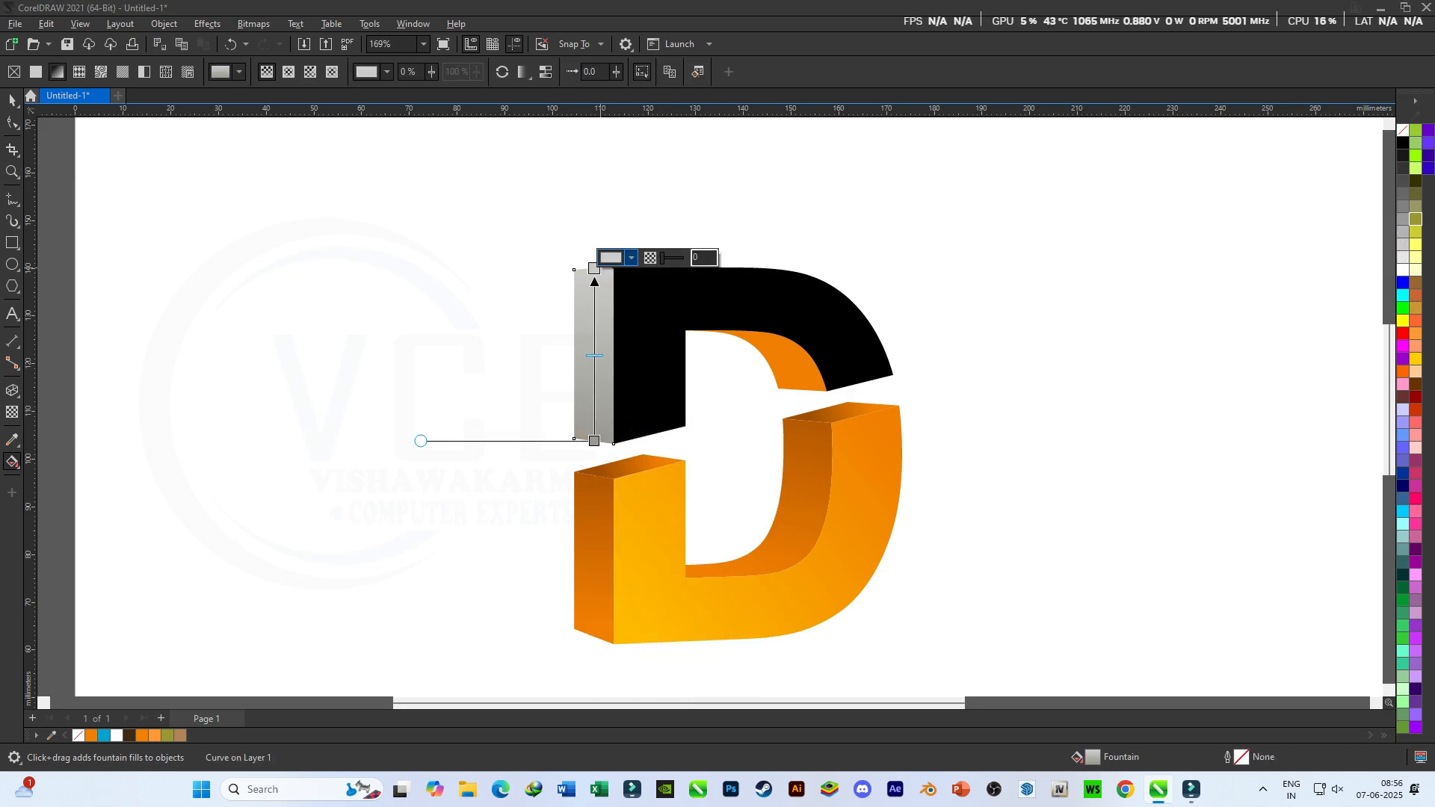
click(630, 257)
click(609, 366)
click(580, 321)
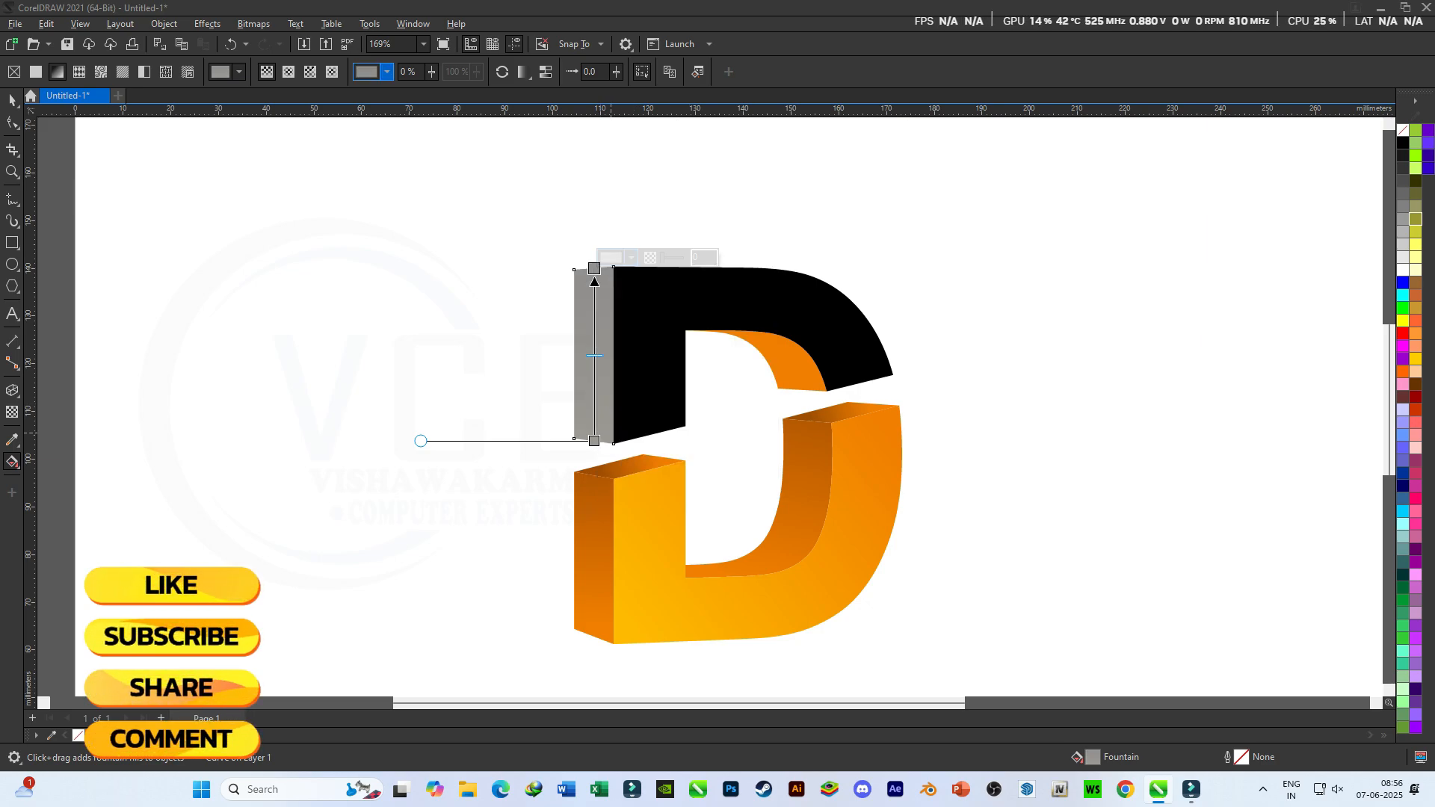
click(630, 257)
mouse_move(609, 368)
mouse_down()
mouse_move(610, 388)
mouse_move(685, 386)
mouse_move(817, 301)
mouse_up()
click(582, 378)
Apply a diagonal fountain fill to the upper front face, from black at its lower left to light grey #CCCCCC at its upper right.
click(648, 327)
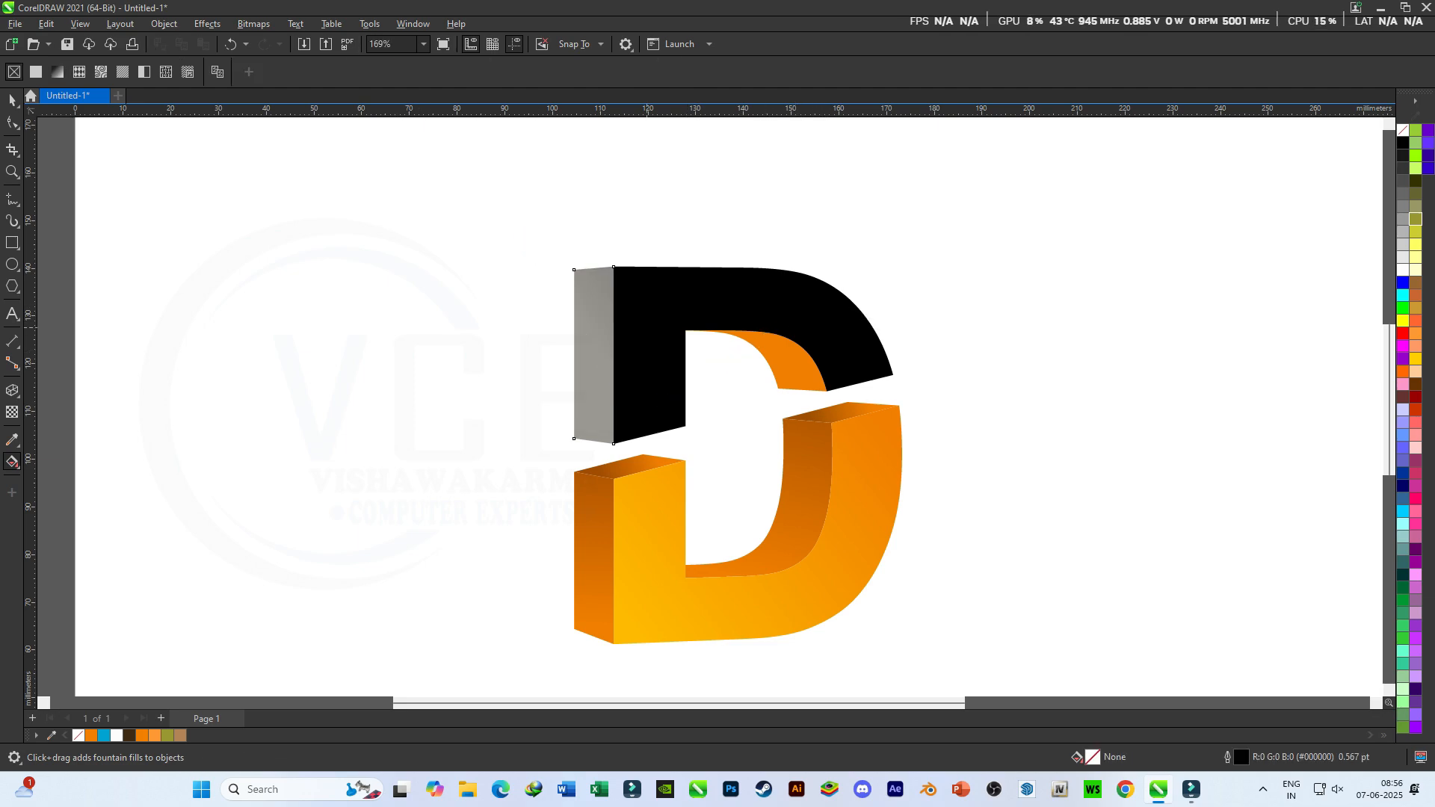
drag(634, 412, 788, 305)
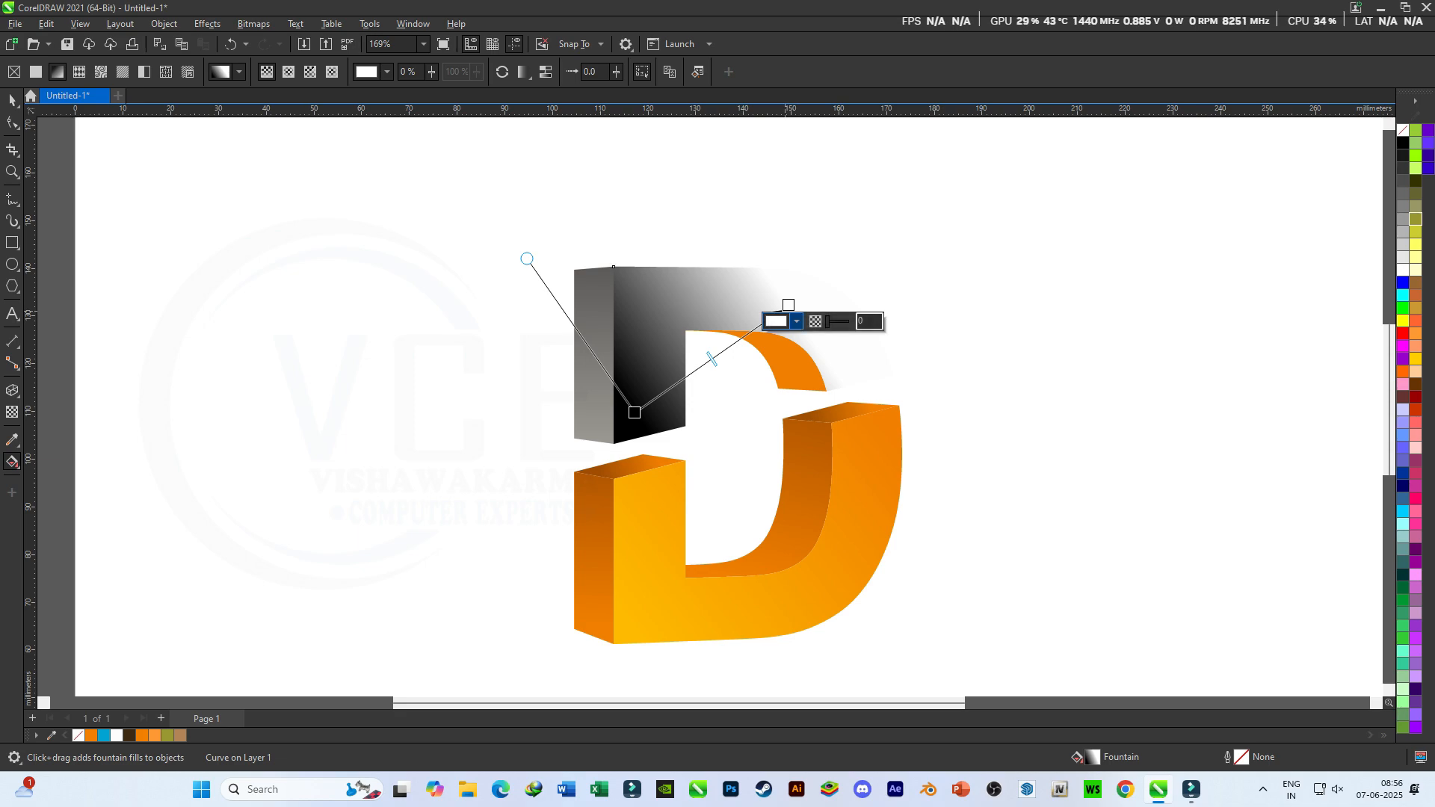
click(778, 320)
click(907, 541)
click(1403, 244)
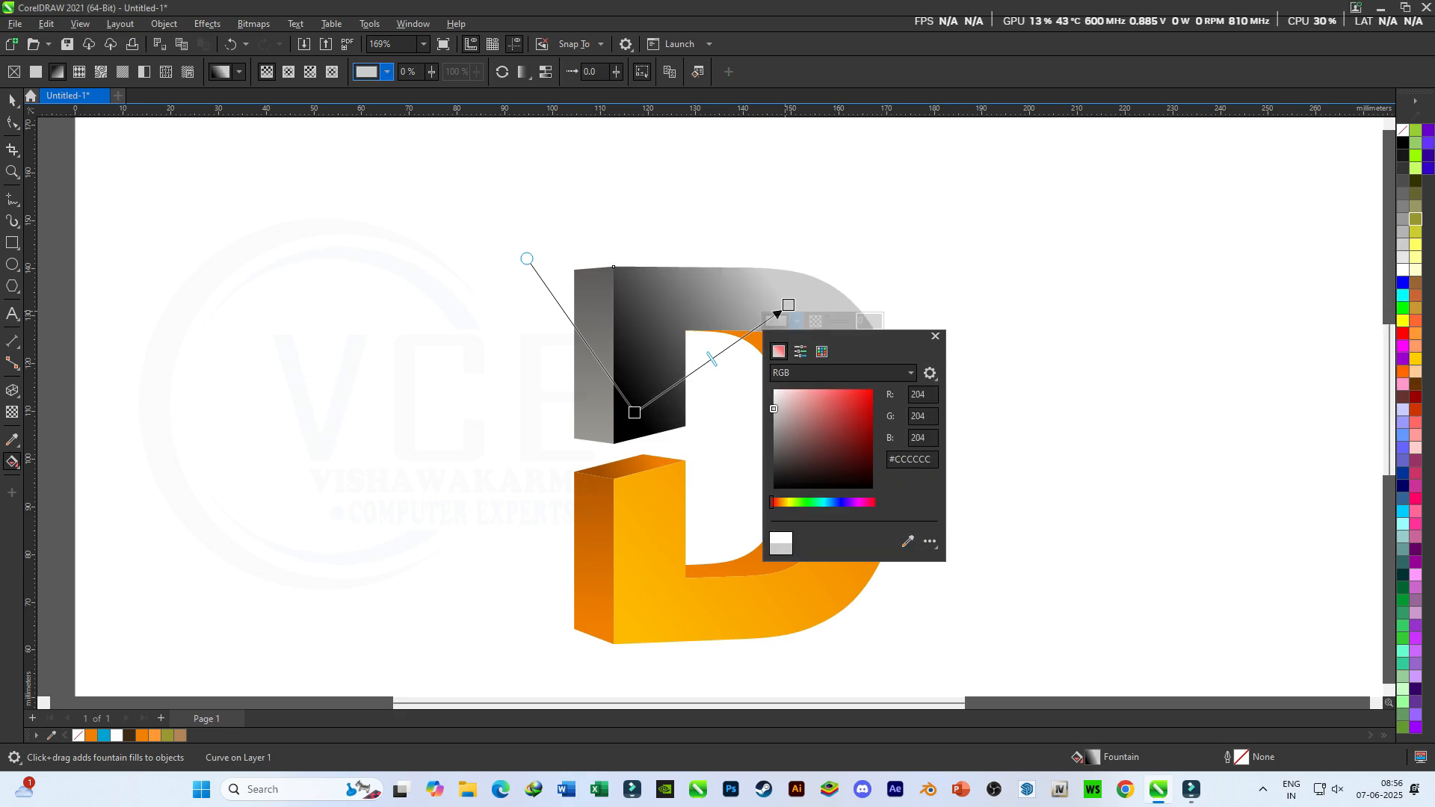
Change the black lower-left colour of the upper front face's fountain fill to a light grey sampled from the colour palette.
click(630, 411)
click(634, 413)
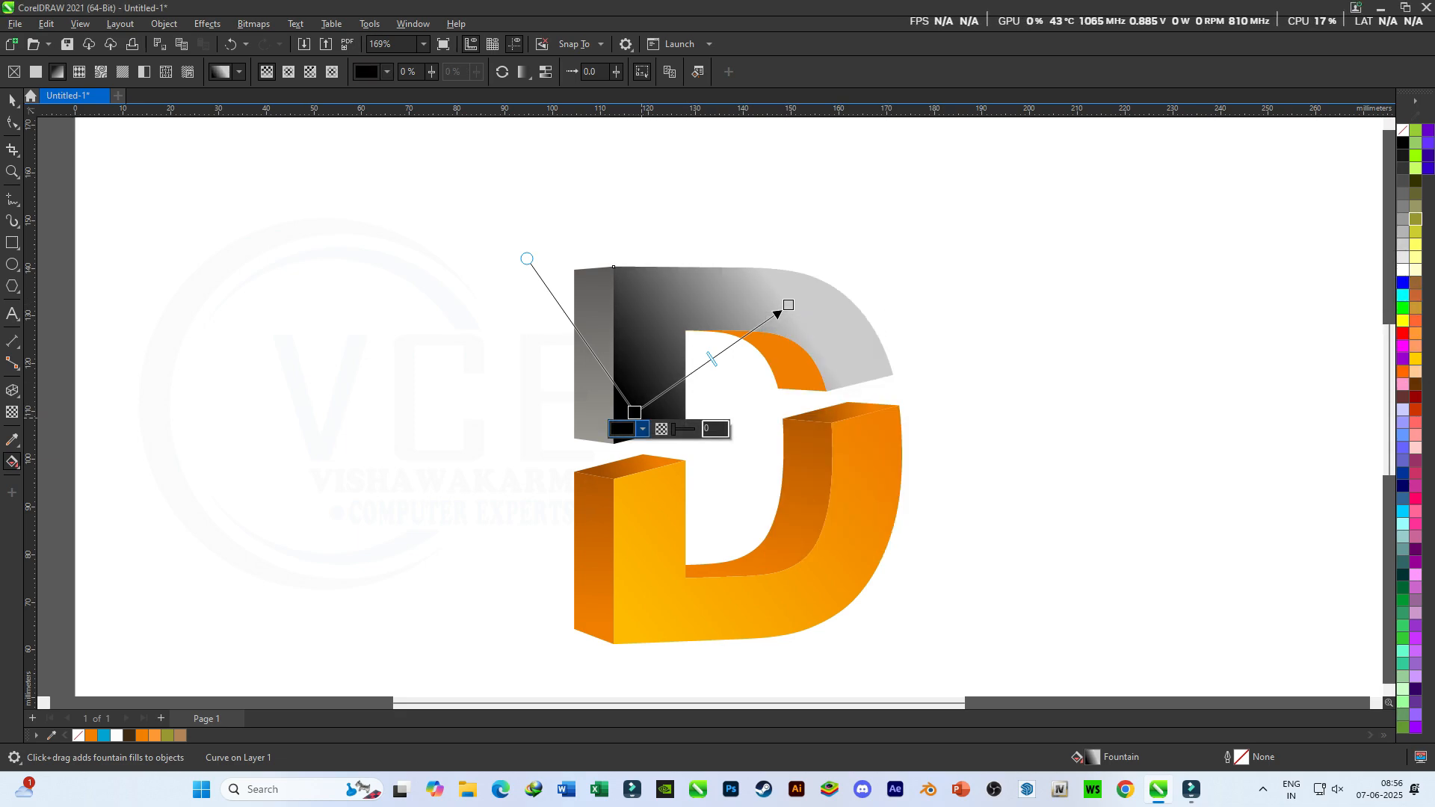
click(642, 429)
click(753, 648)
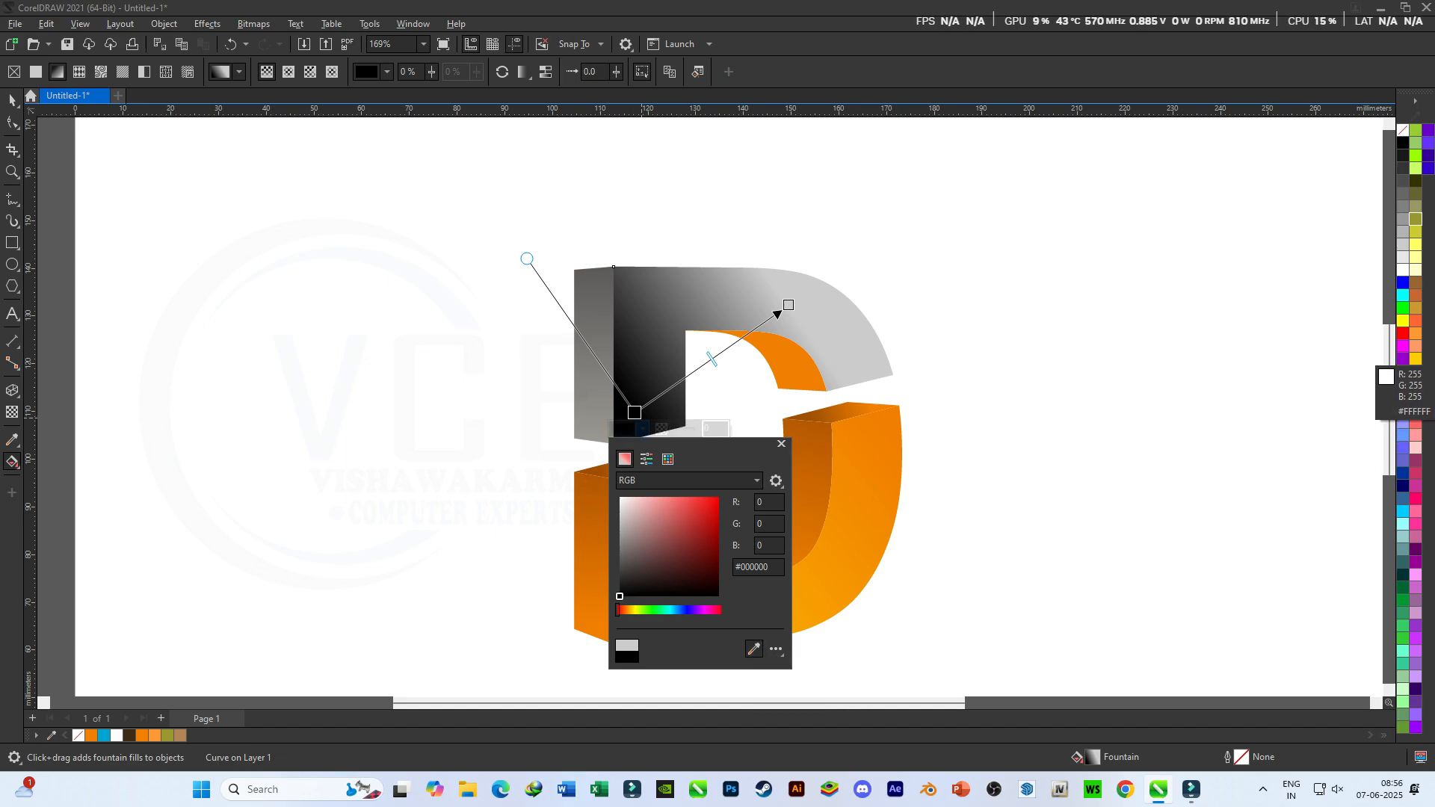
click(1403, 258)
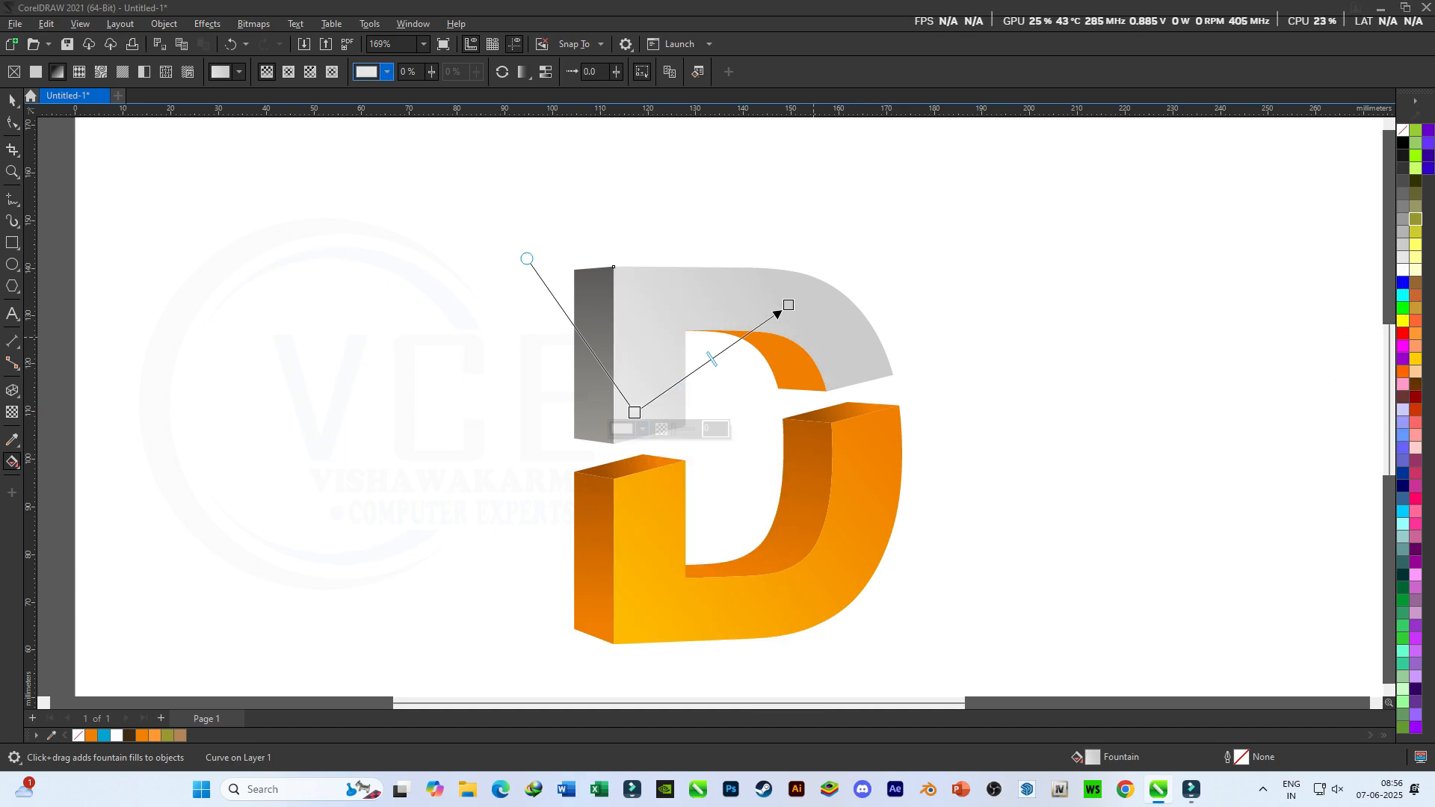
Change the upper-right colour of the upper front face's fountain fill to a medium grey.
click(788, 305)
click(796, 321)
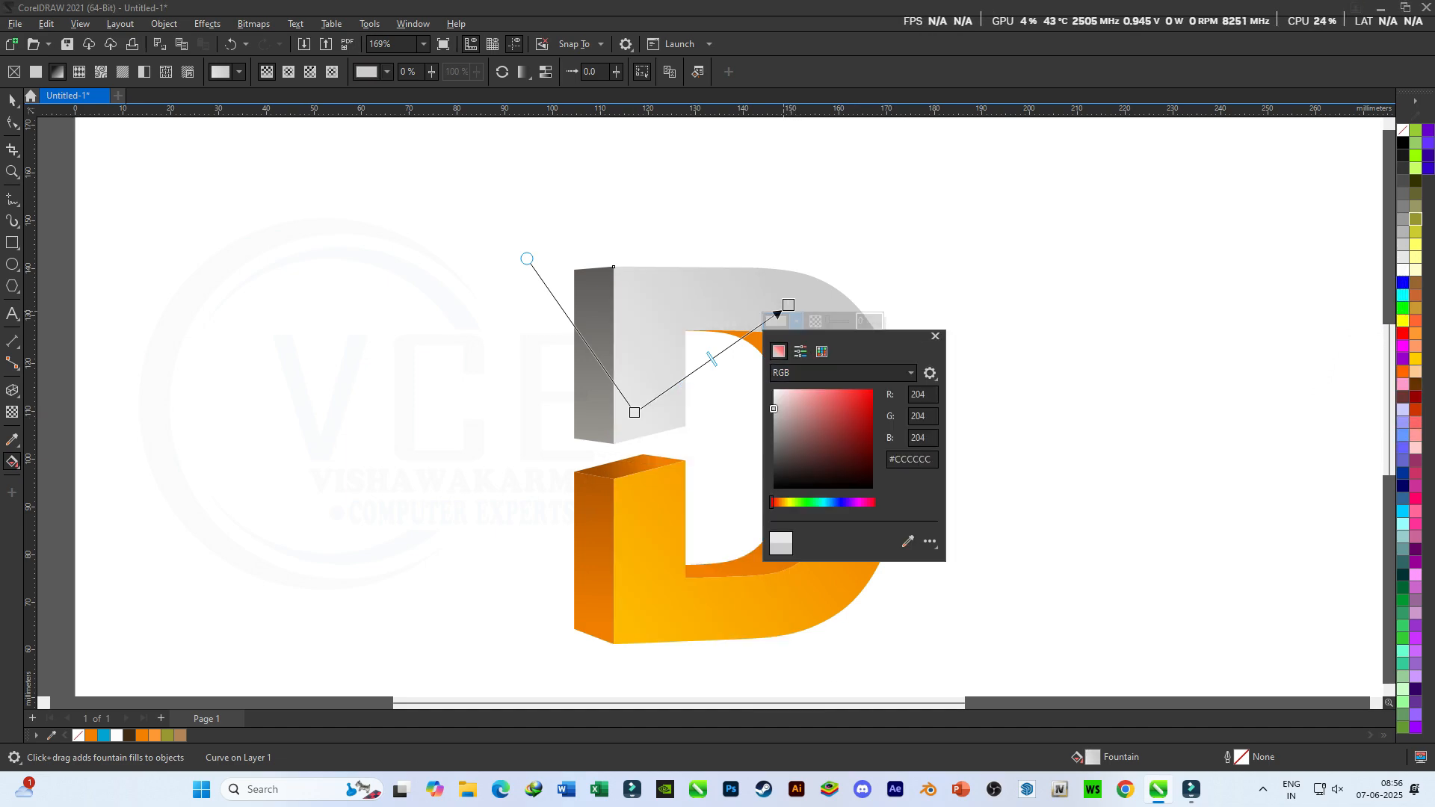
click(775, 421)
key(Escape)
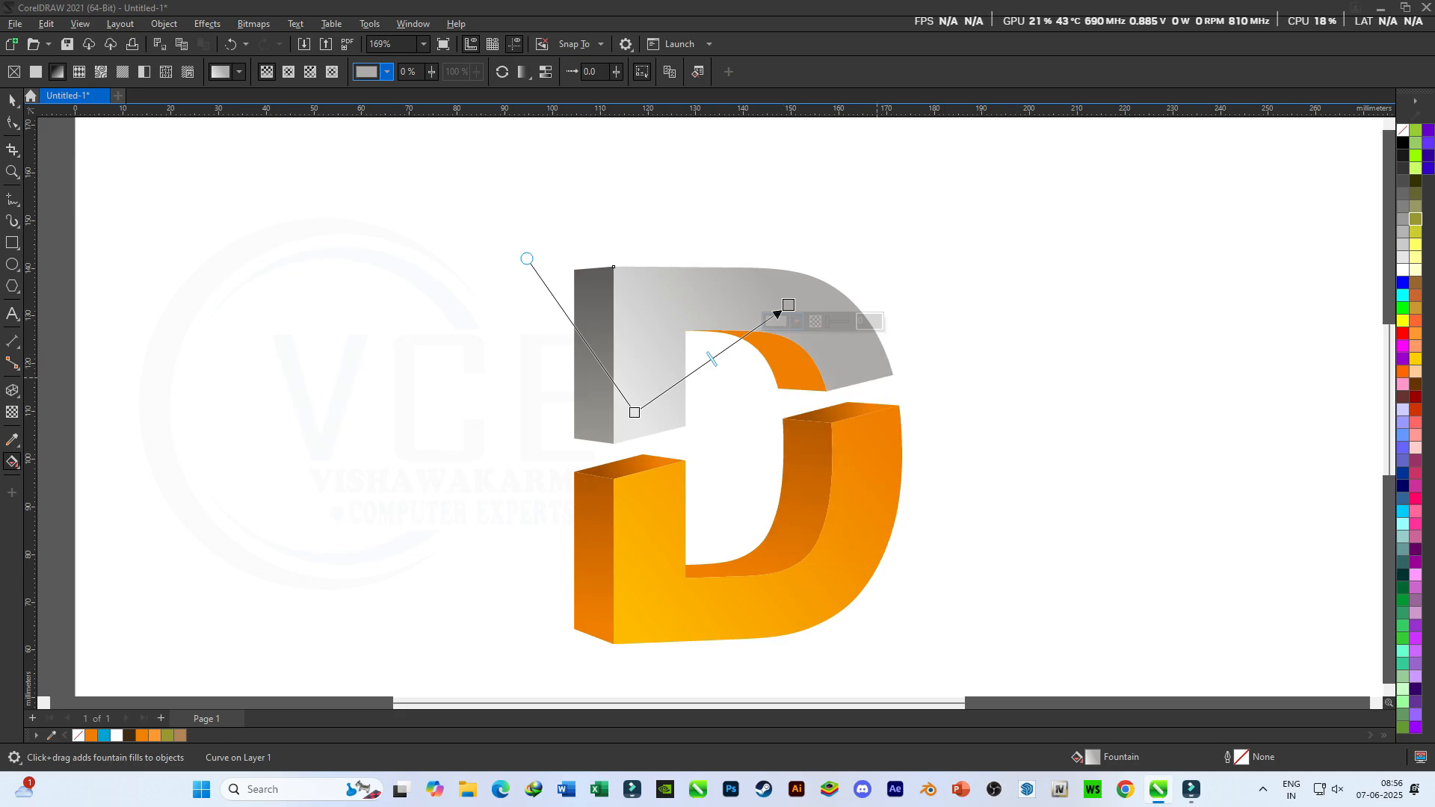
Apply a diagonal fountain fill to the upper half's inner curved face, ending in light grey at its lower right.
click(777, 358)
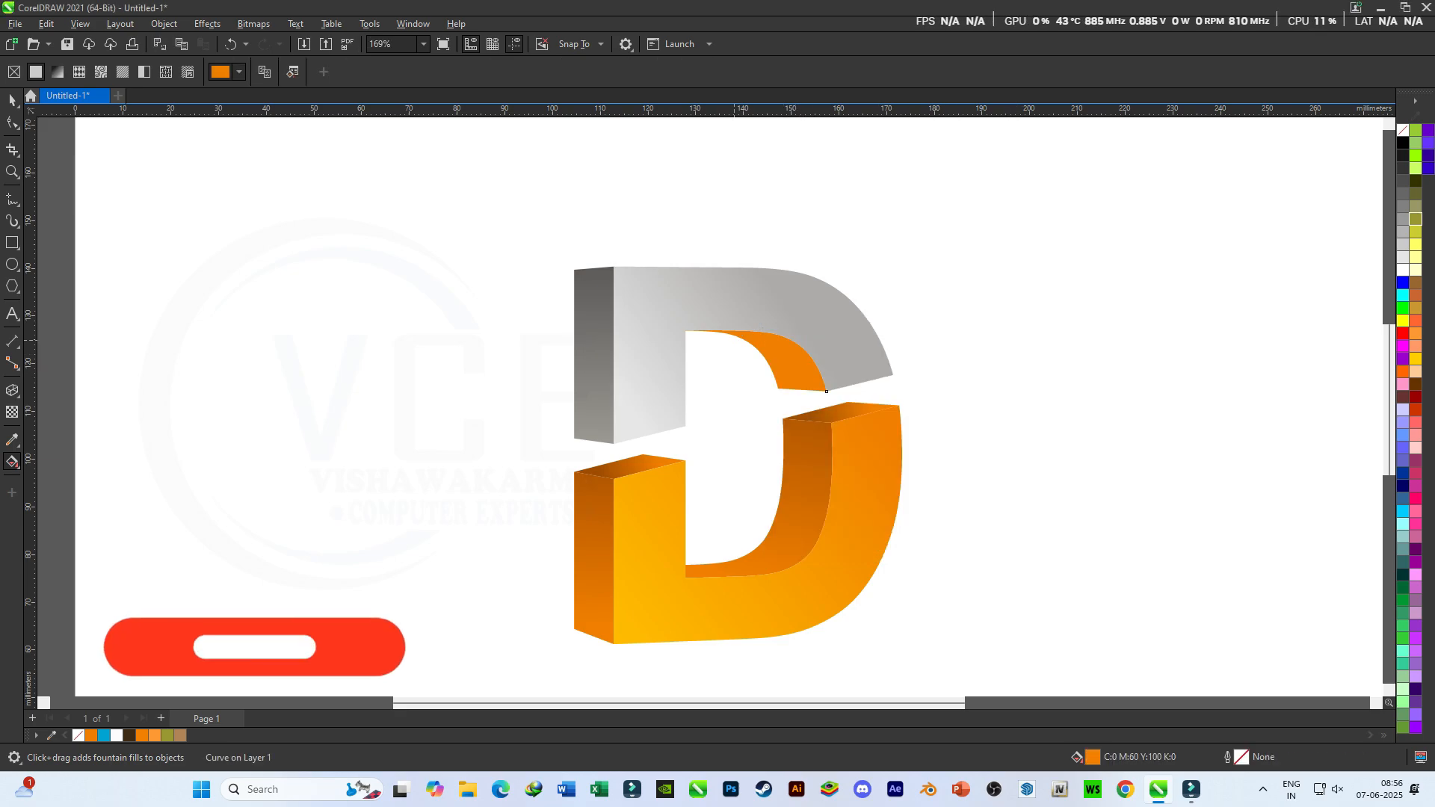
drag(739, 331, 802, 389)
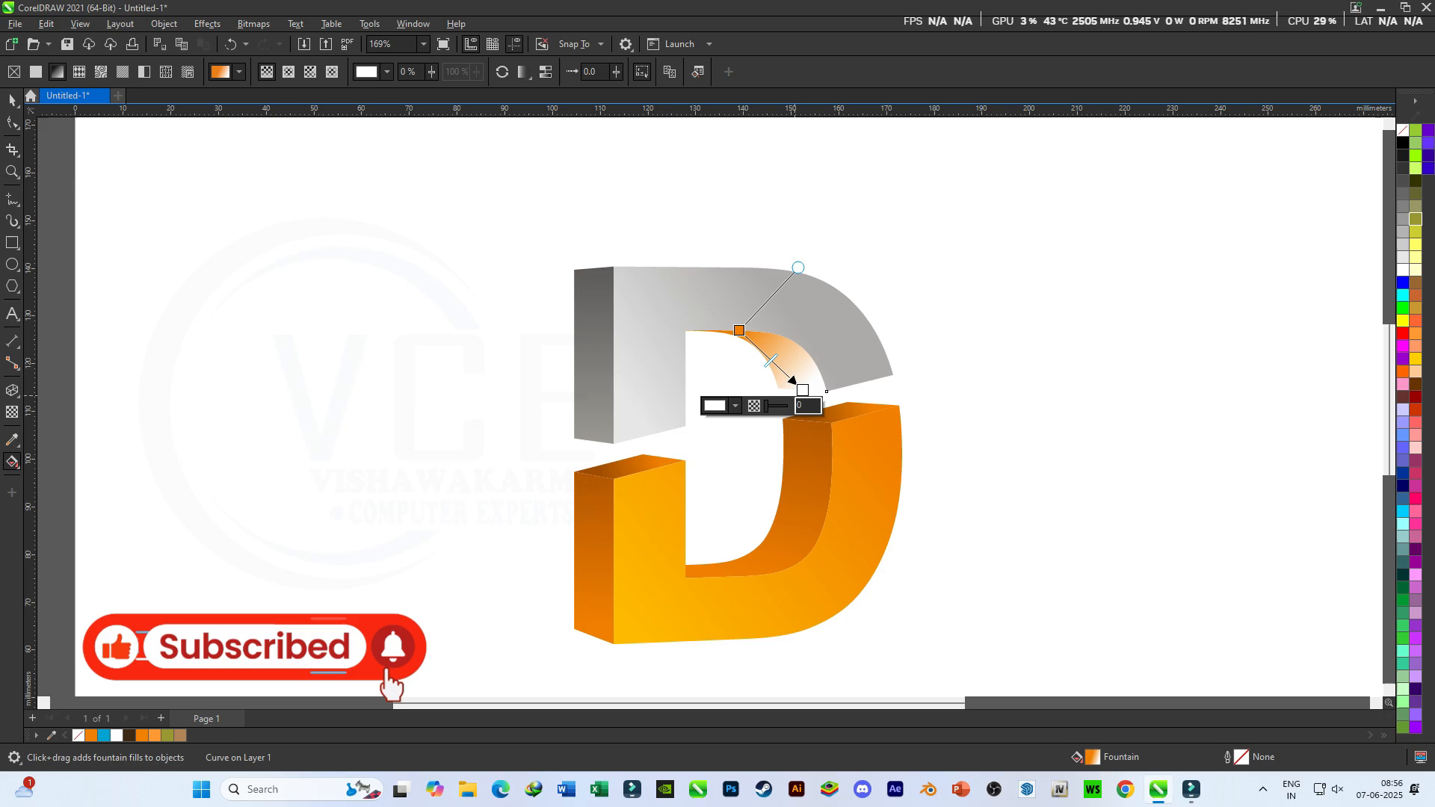
click(734, 405)
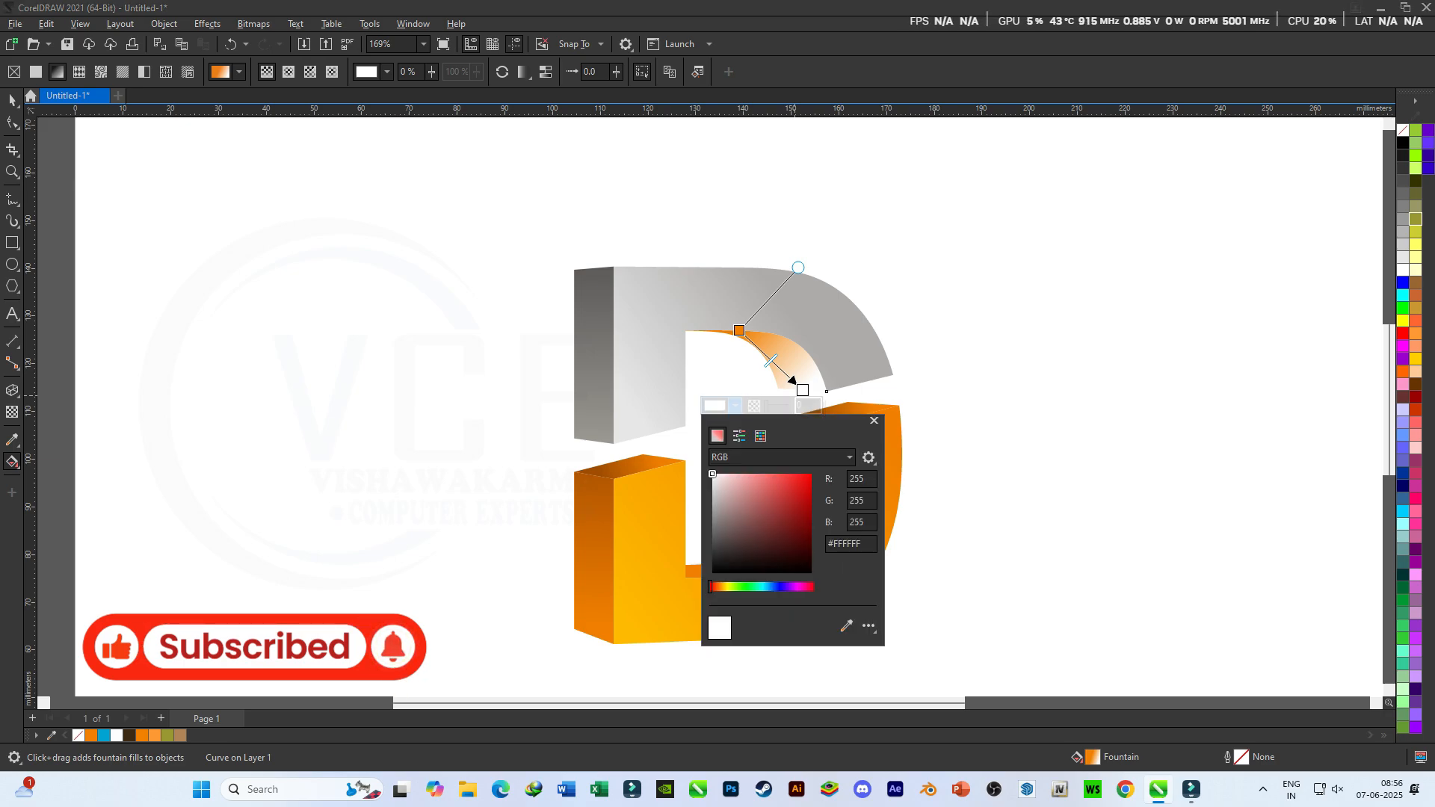
key(Escape)
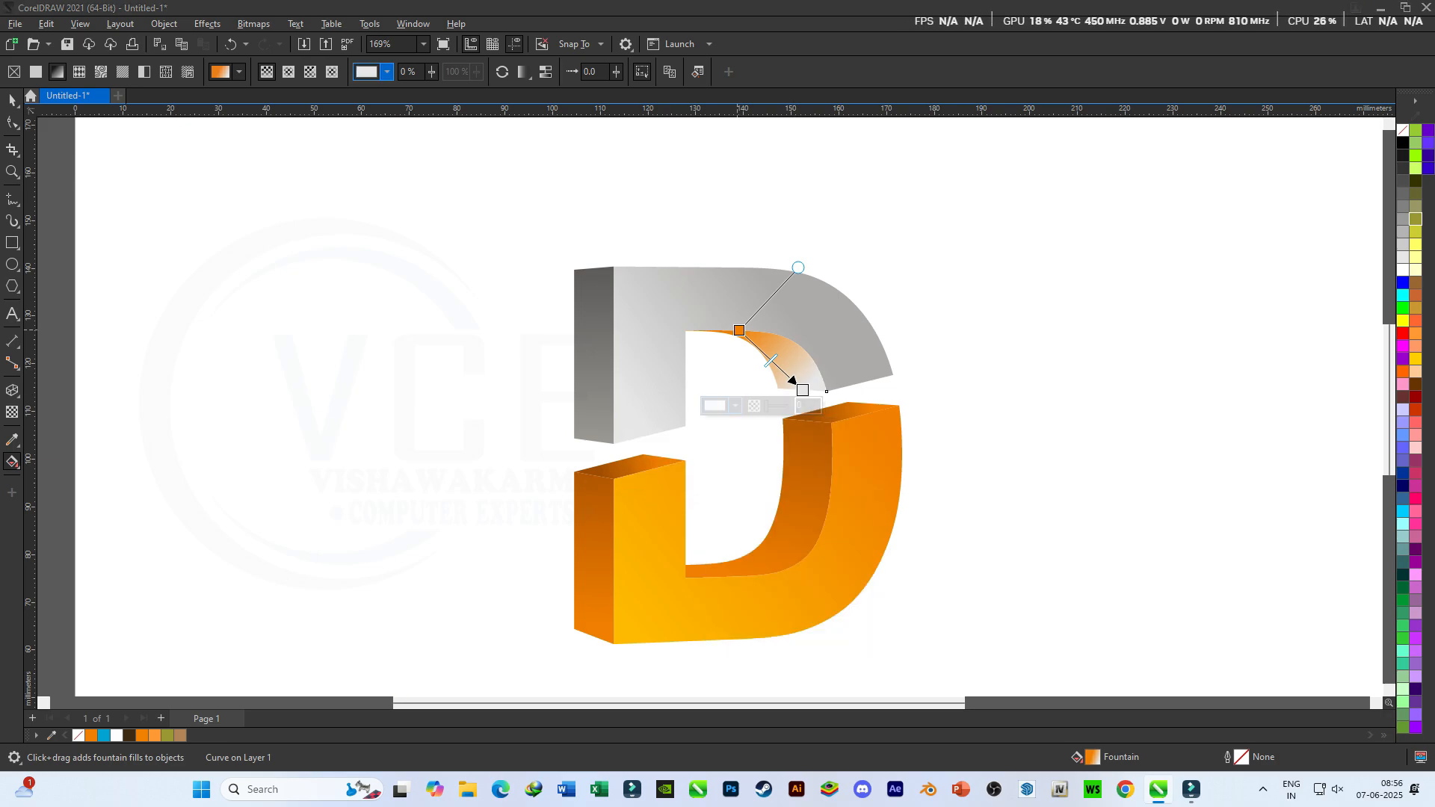
Change the orange start colour of the inner curved face's fountain fill to a dark grey.
click(739, 330)
click(672, 346)
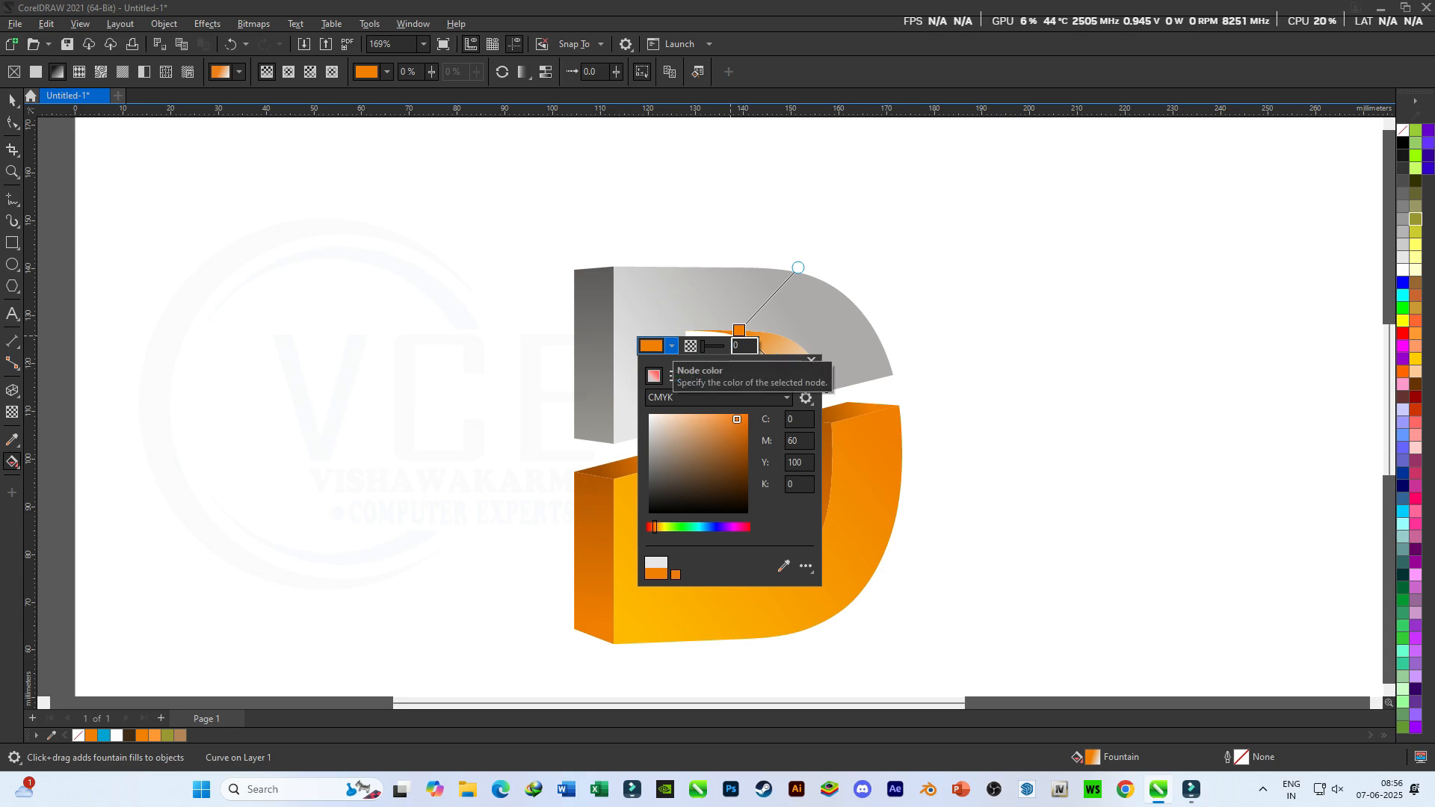
click(649, 463)
key(Escape)
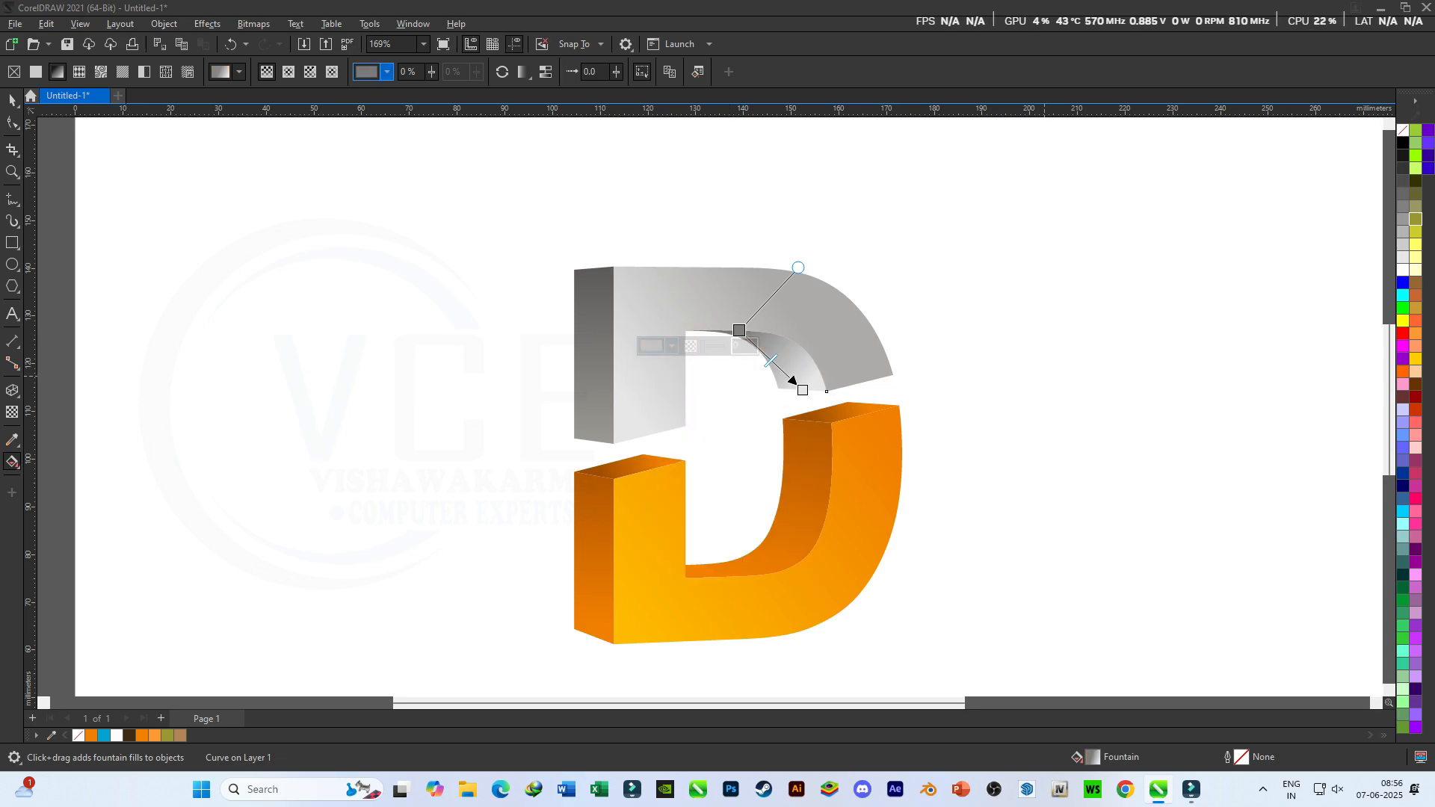
key(Escape)
Select the whole logo, move it to the left part of the page, and place a duplicate beside it on the right.
scroll(911, 386, down, 2)
click(12, 100)
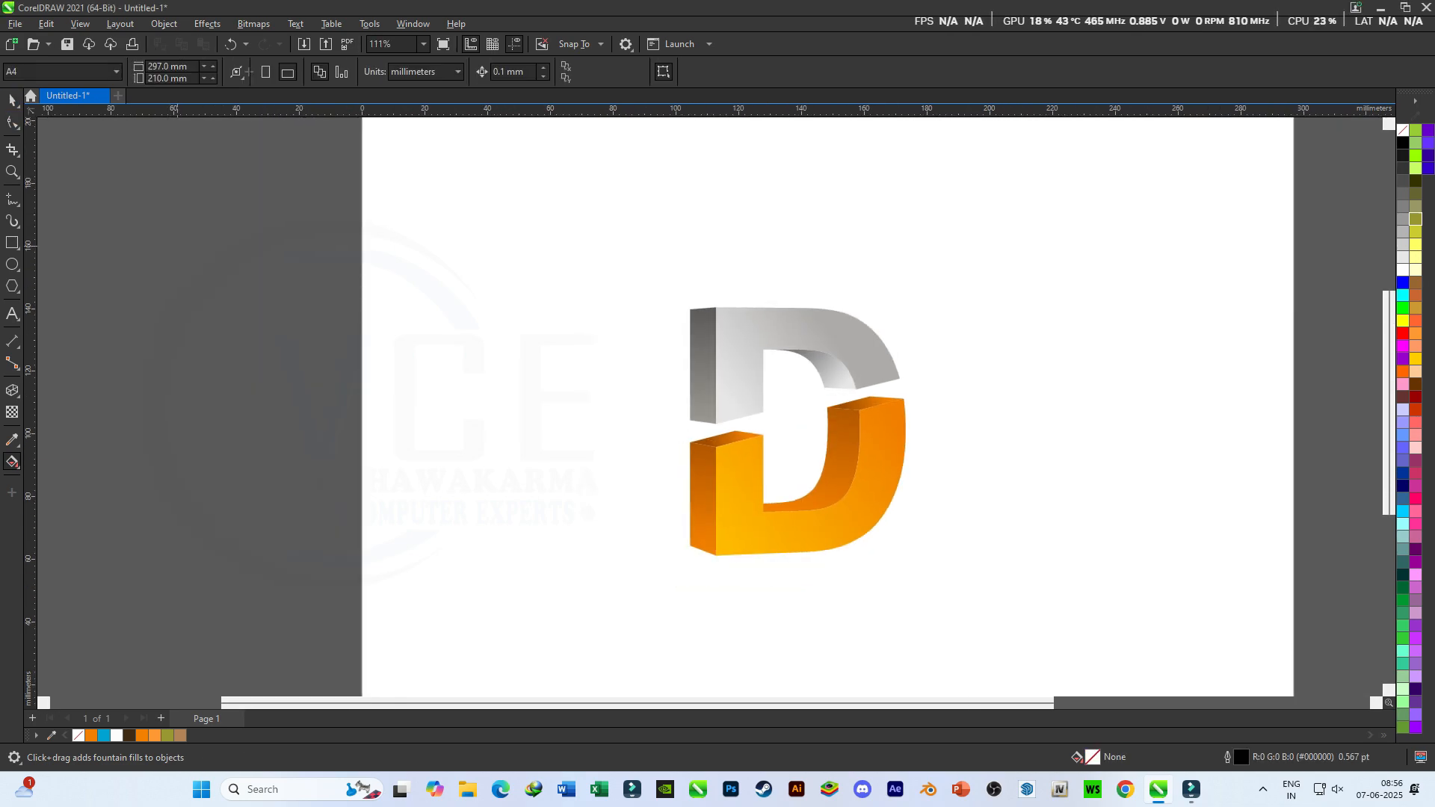
drag(441, 246, 968, 587)
scroll(942, 489, up, 2)
scroll(859, 476, up, 1)
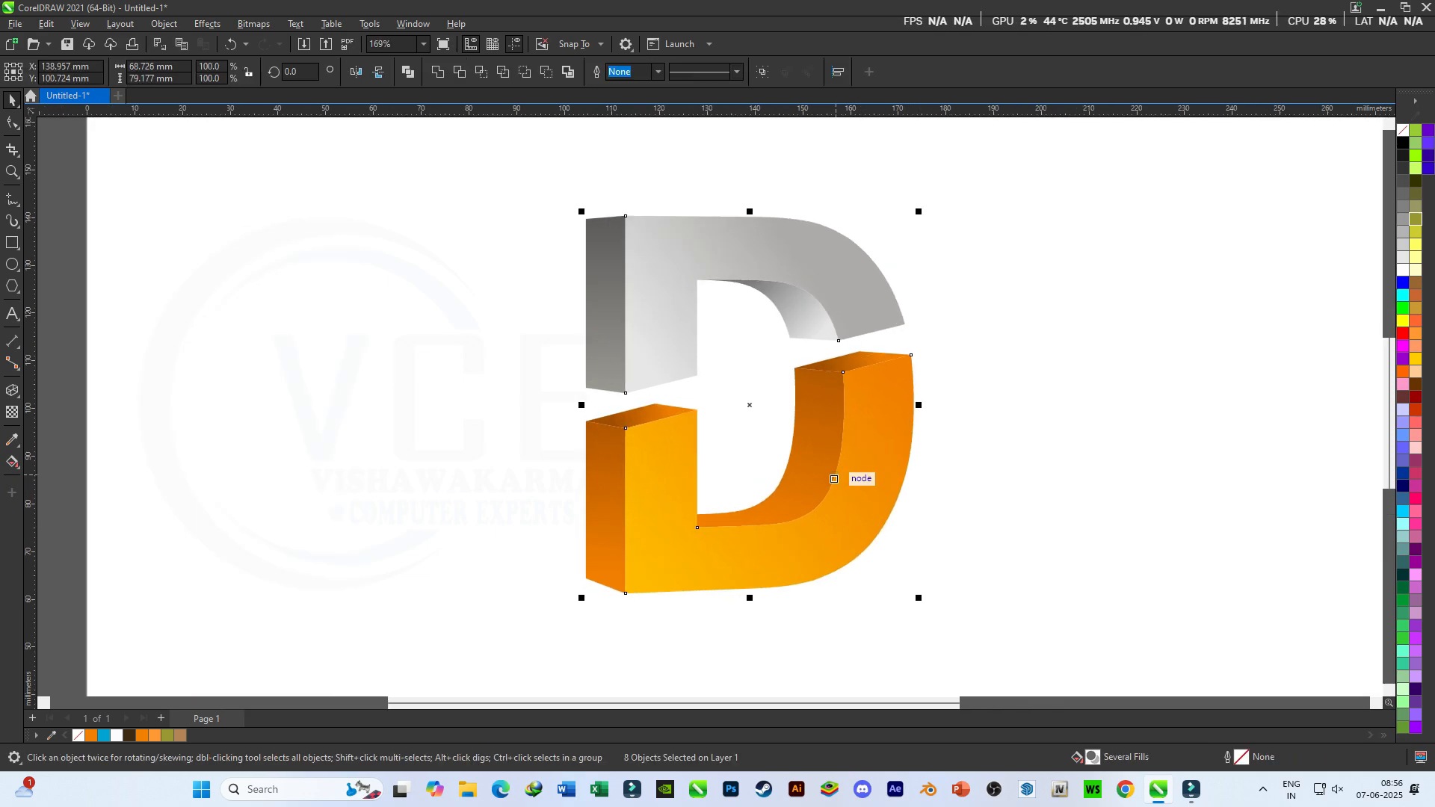
scroll(684, 467, down, 3)
drag(571, 496, 434, 512)
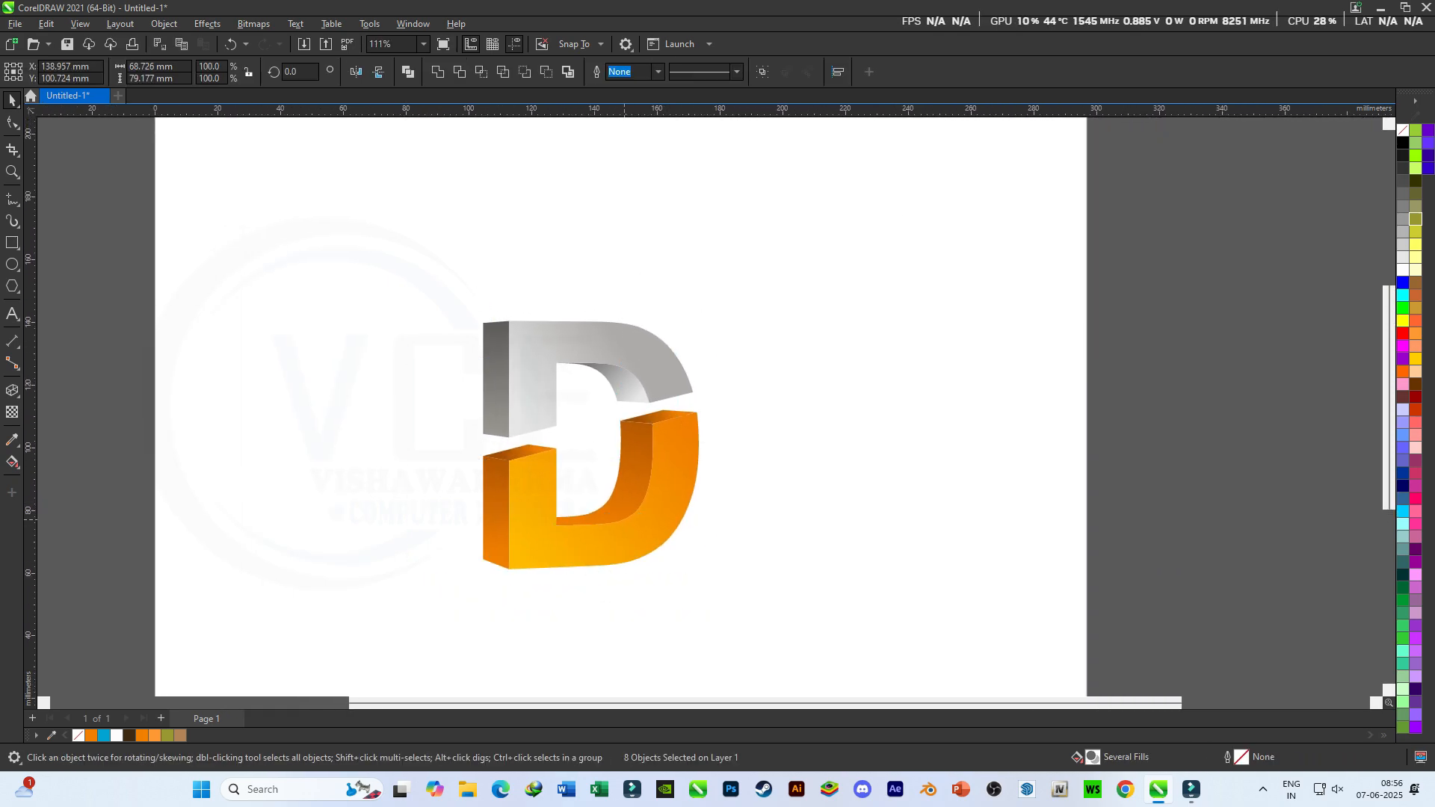
drag(624, 527, 406, 505)
drag(406, 505, 763, 505)
Recolour the duplicate logo purple with a Hue/Saturation/Lightness adjustment of hue -132, saturation 17 and lightness 26.
click(207, 23)
mouse_move(250, 81)
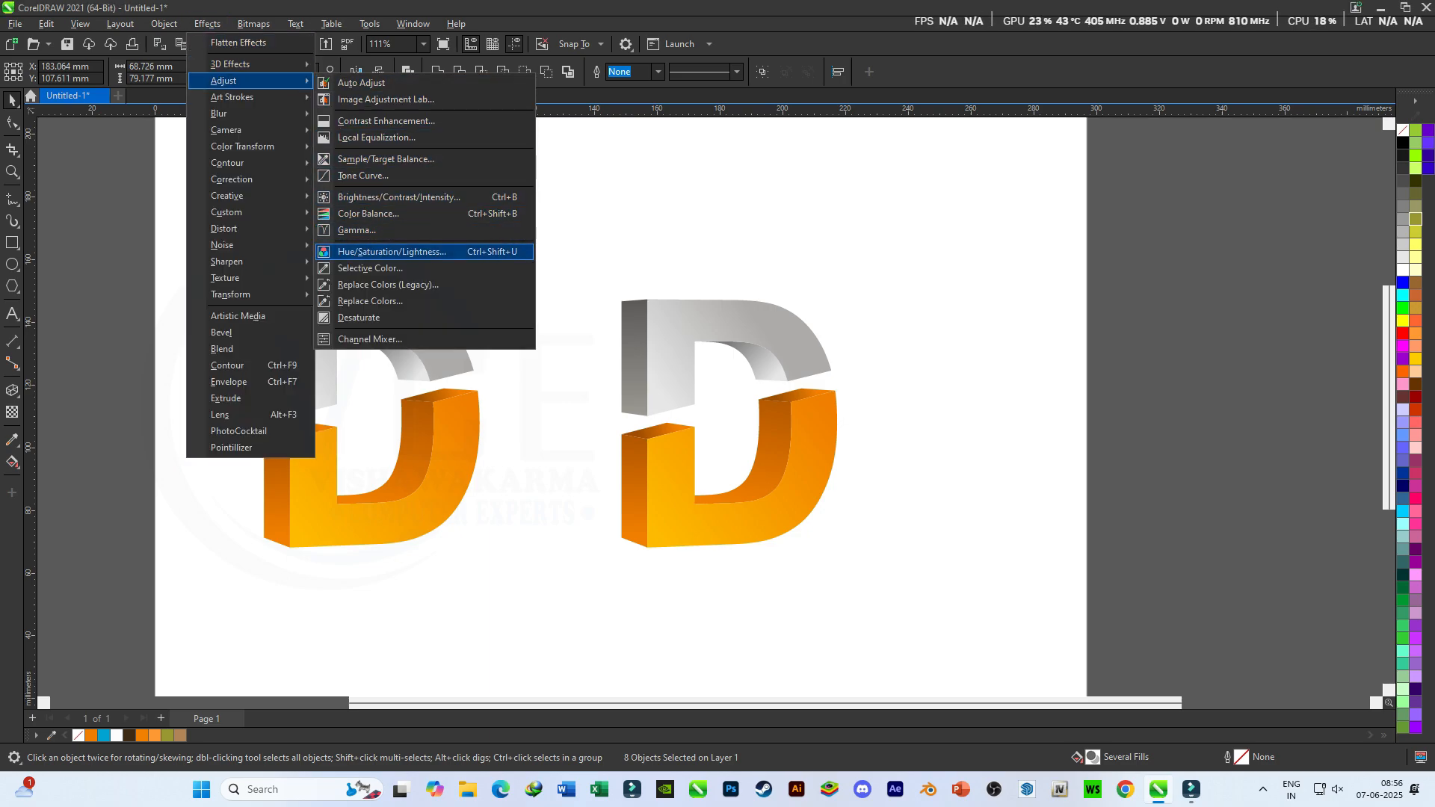
click(391, 252)
drag(635, 247, 1051, 240)
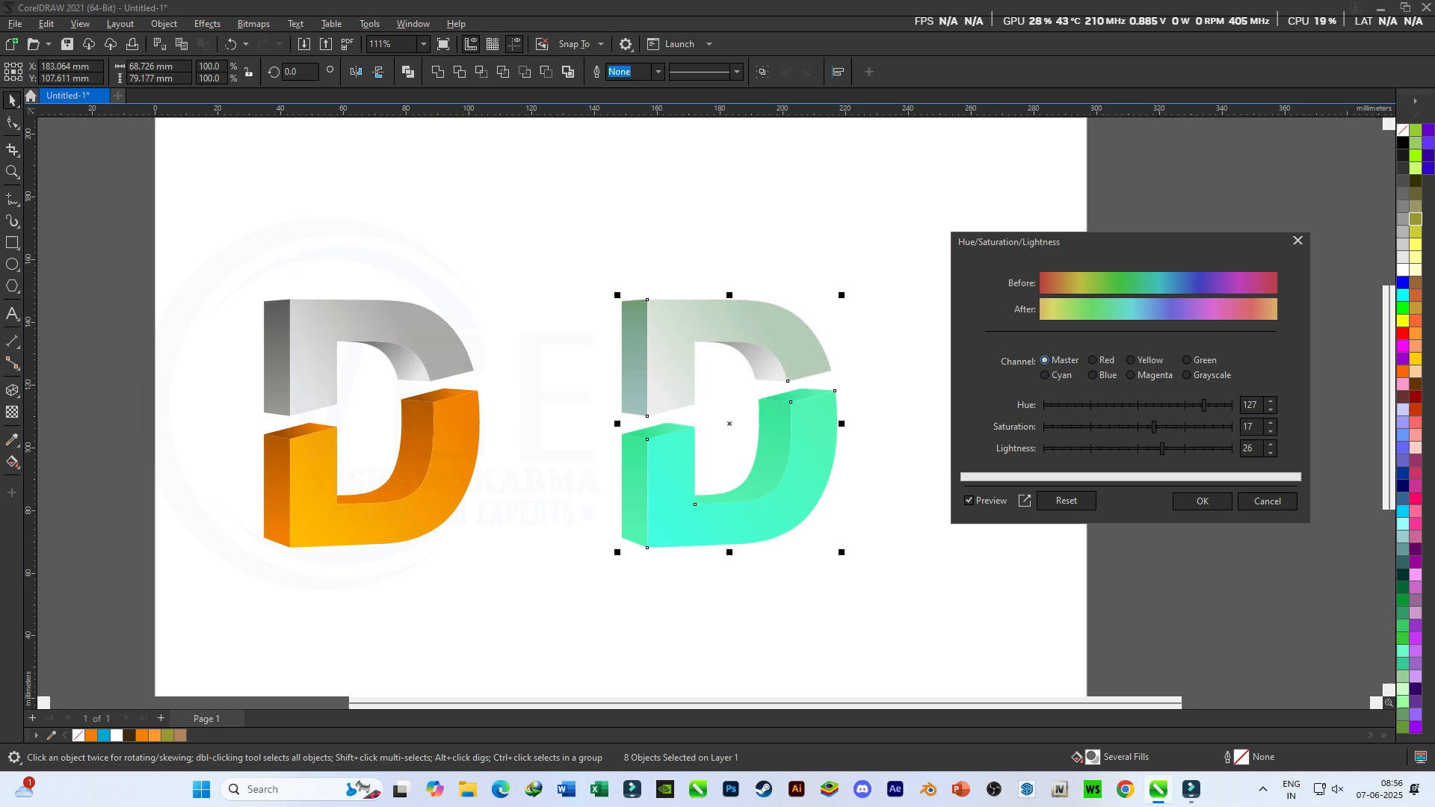
click(1069, 404)
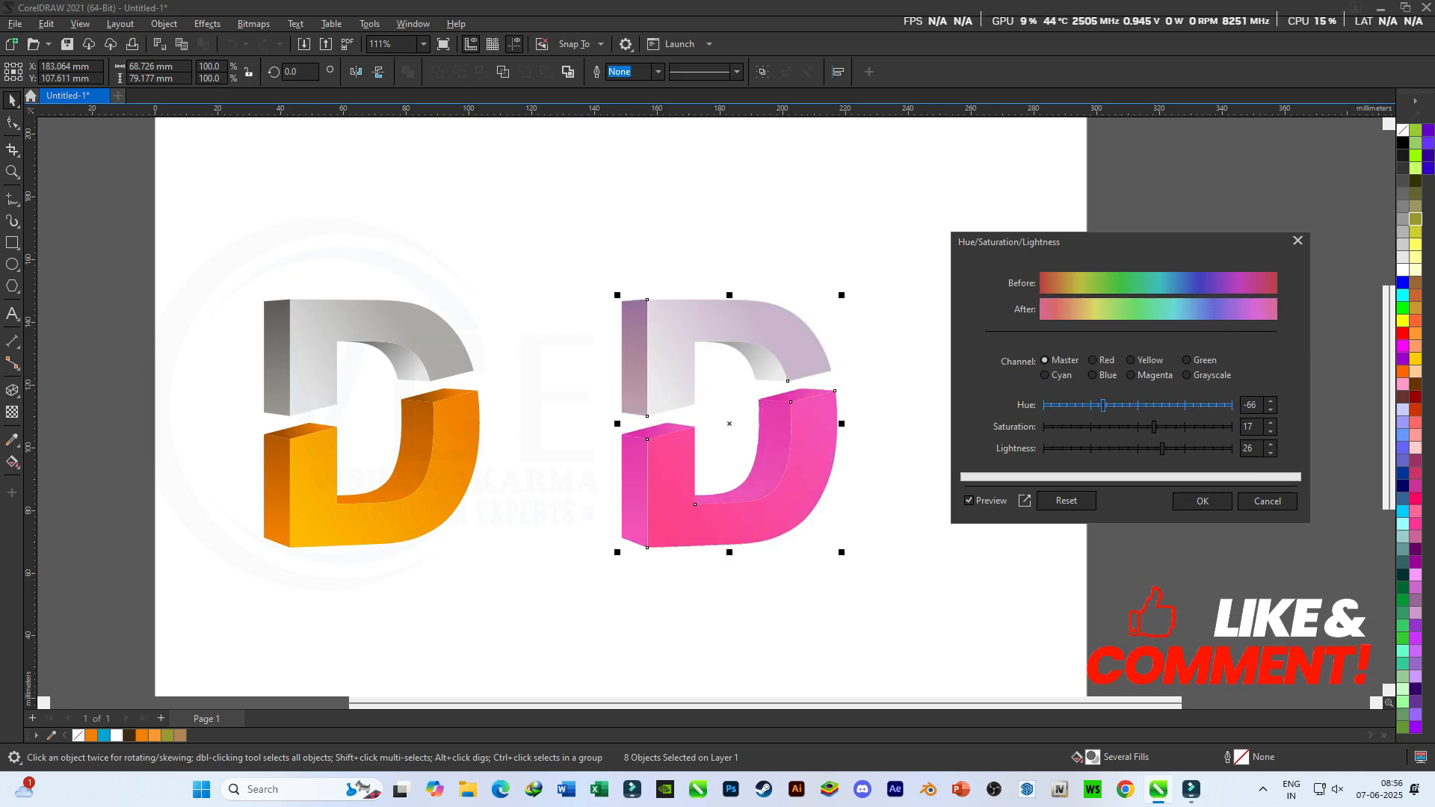
drag(1103, 404, 1059, 405)
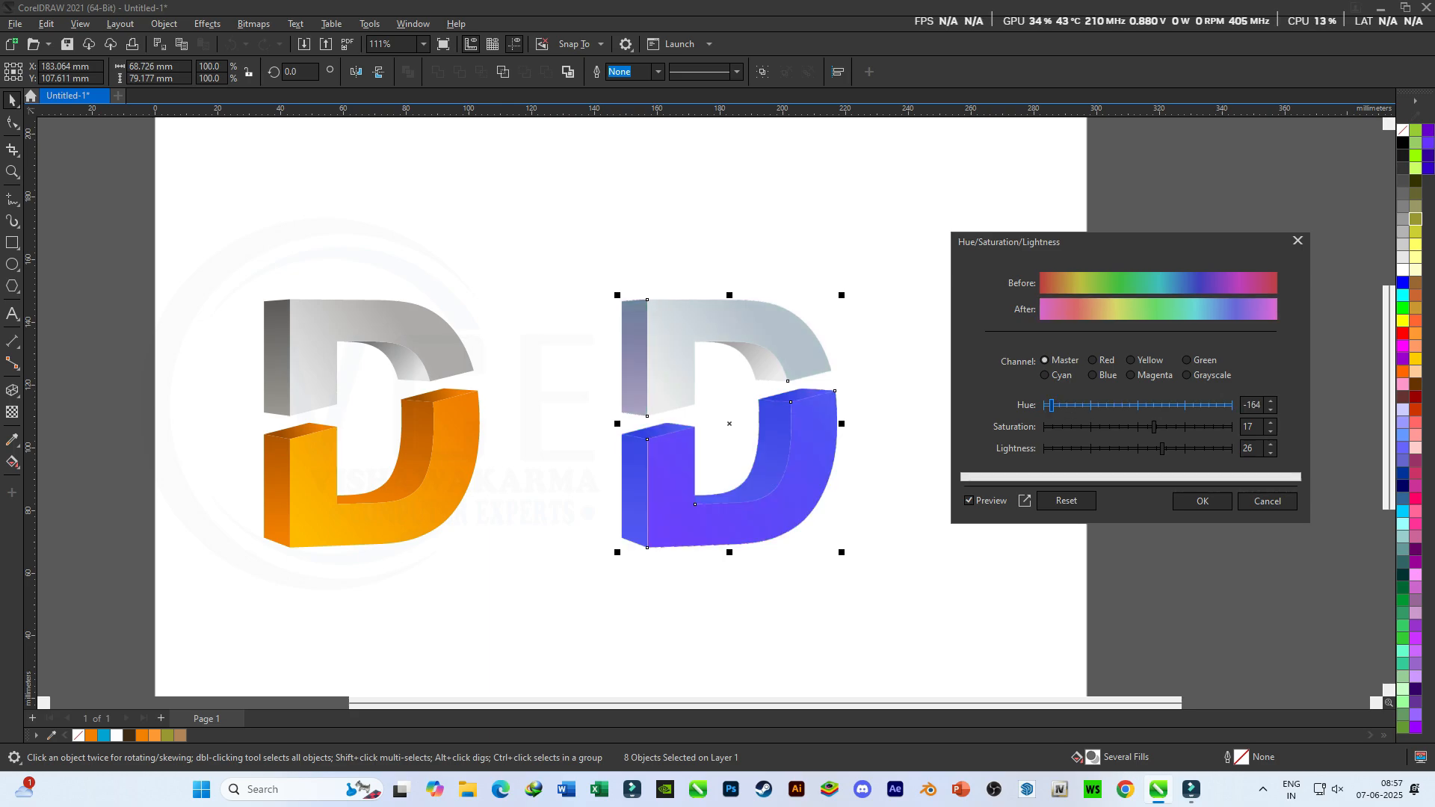
drag(1051, 404, 1067, 404)
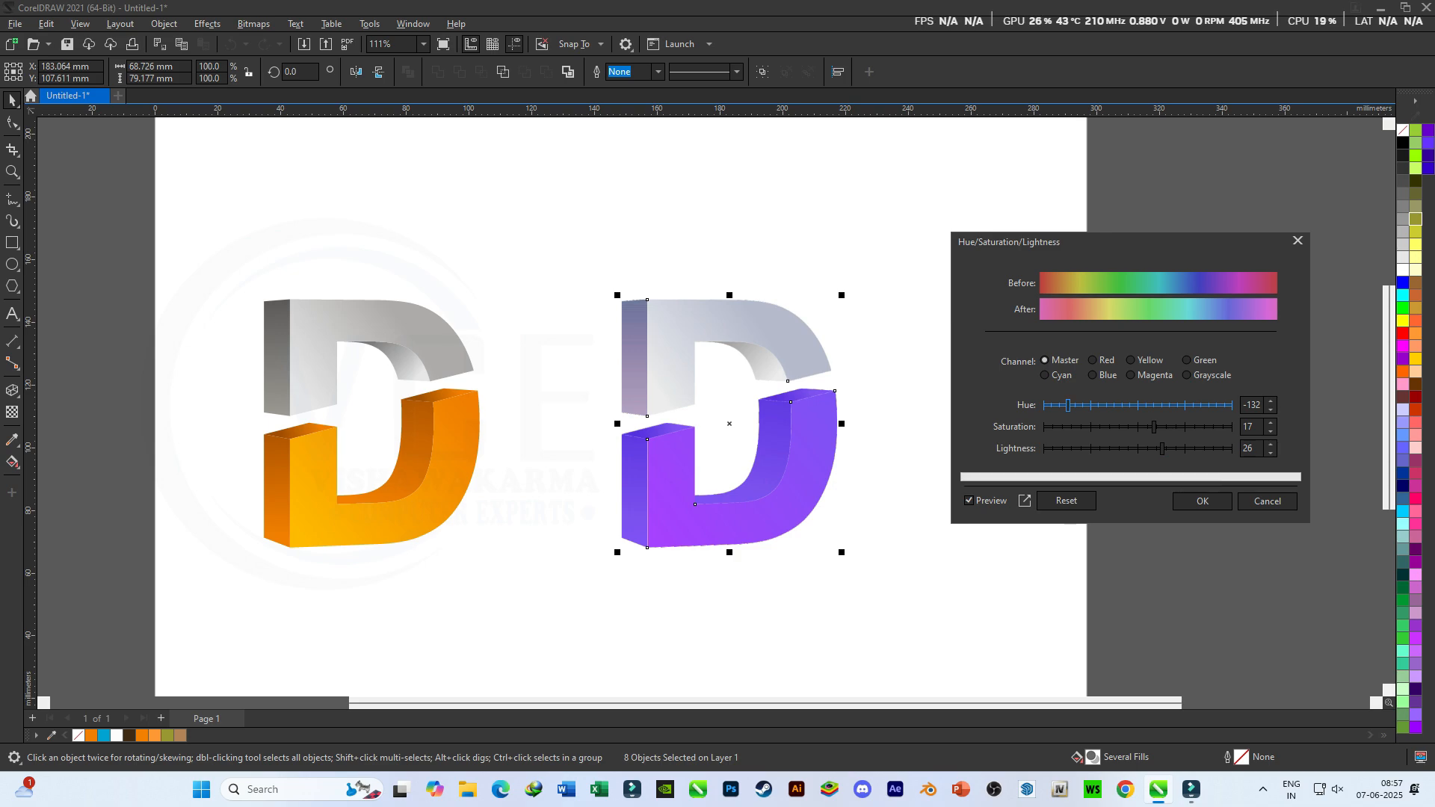
click(1202, 501)
key(Escape)
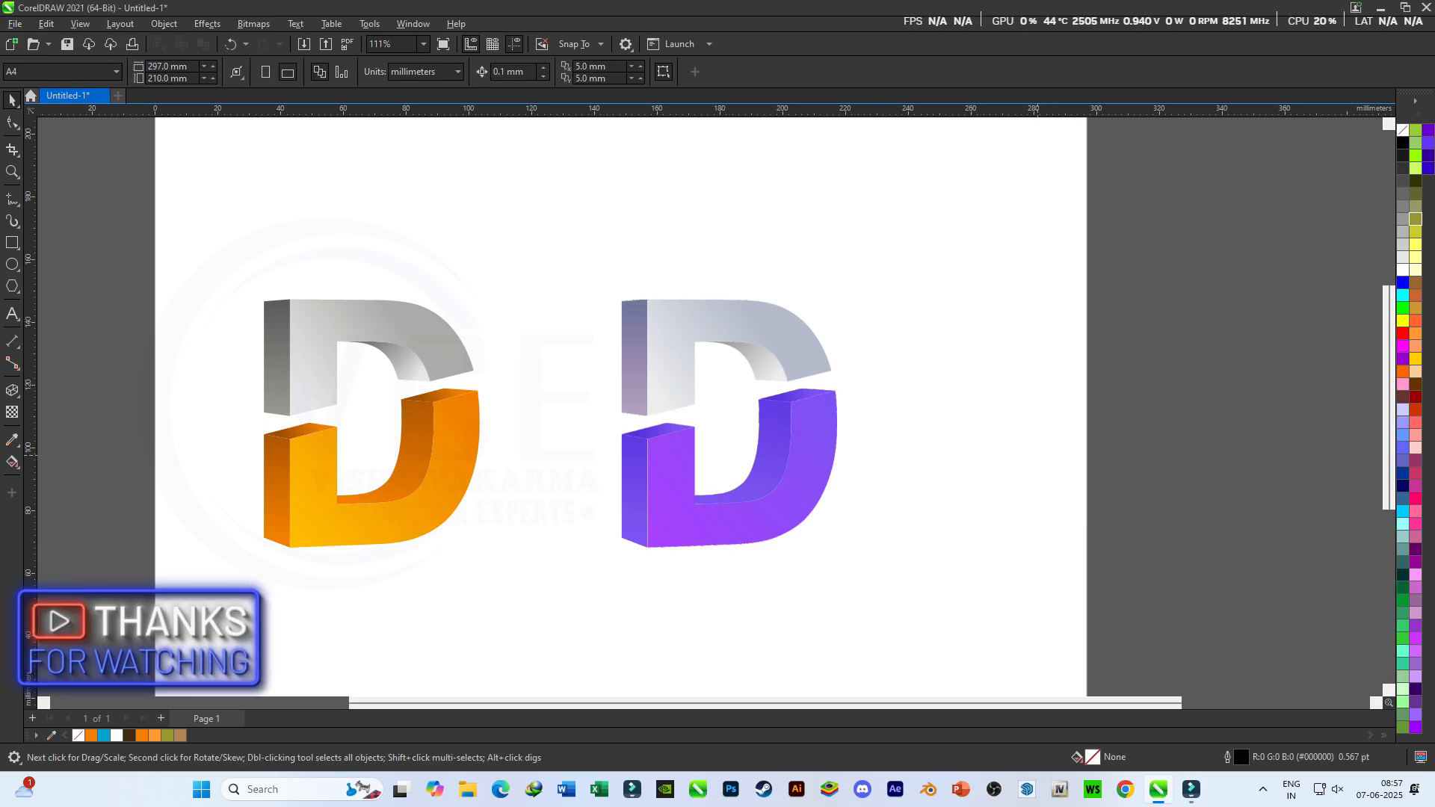